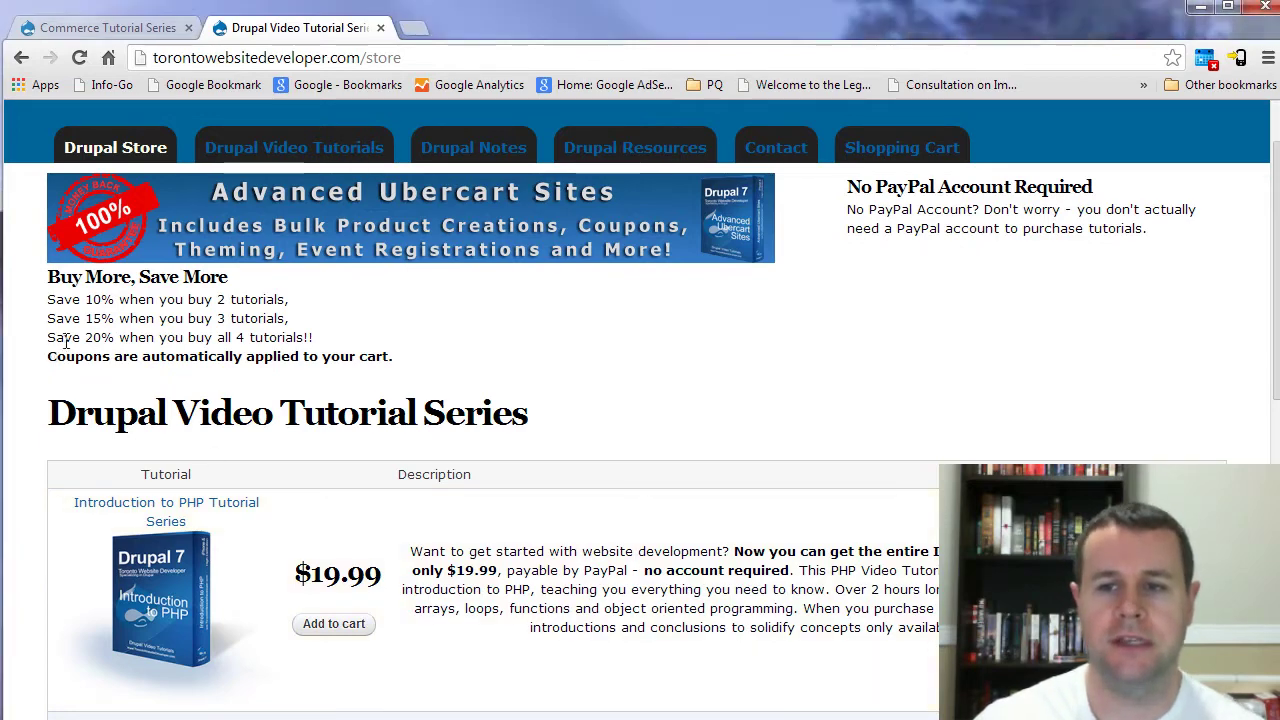
Step: Review the multi-buy discount tiers on the Drupal store page and close that page
{"action": "left_click_drag", "start_coordinate": [50, 338], "coordinate": [297, 356]}
{"action": "left_click", "coordinate": [297, 356]}
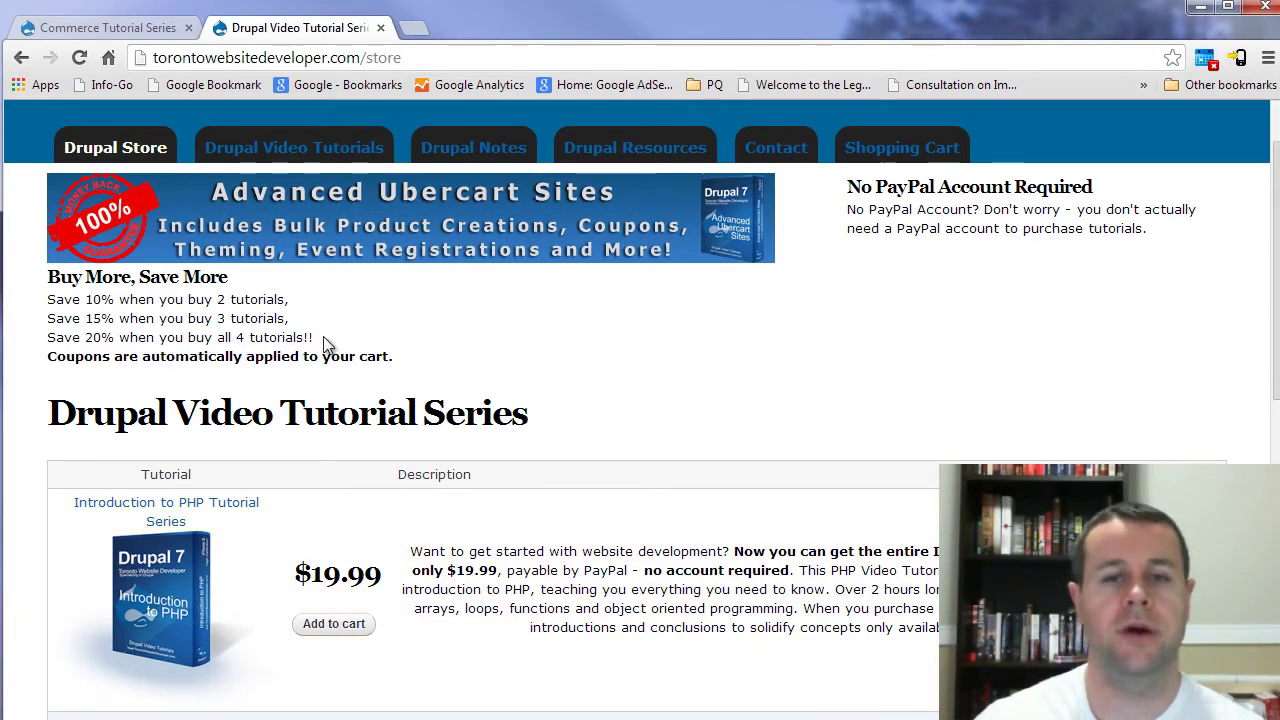
{"action": "left_click_drag", "start_coordinate": [47, 297], "coordinate": [150, 318]}
{"action": "left_click", "coordinate": [90, 300]}
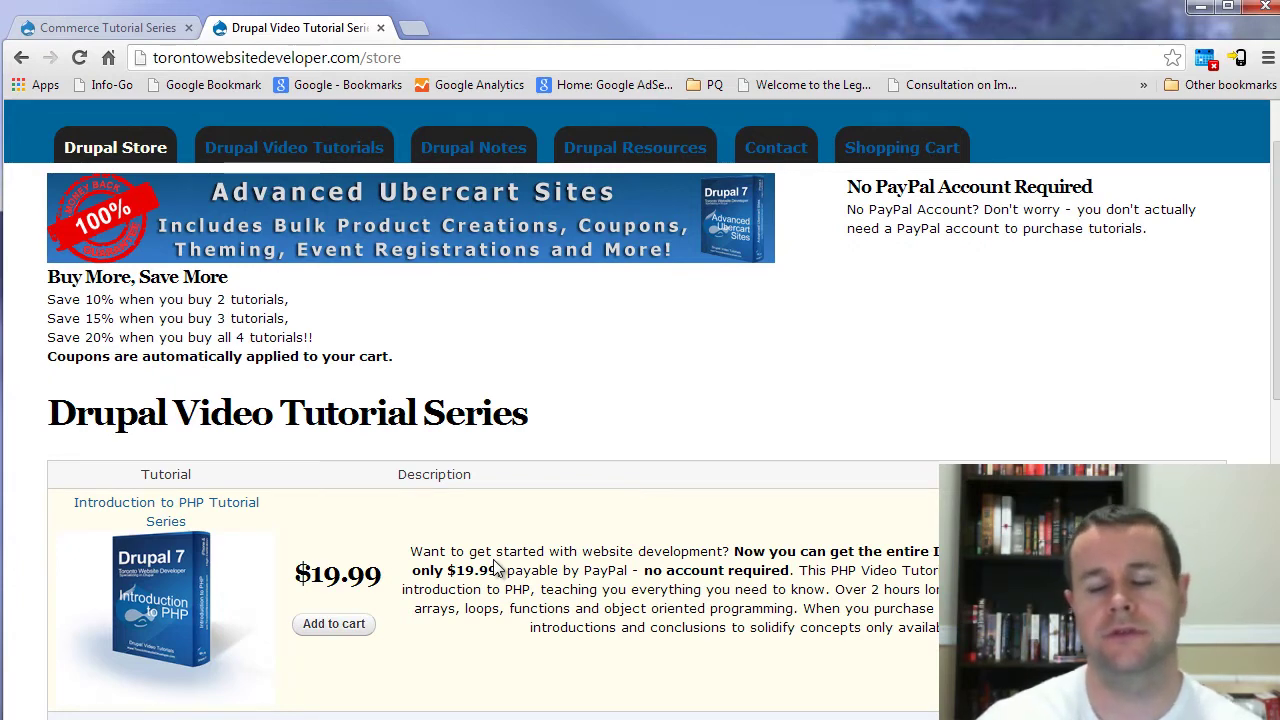
{"action": "left_click", "coordinate": [380, 27]}
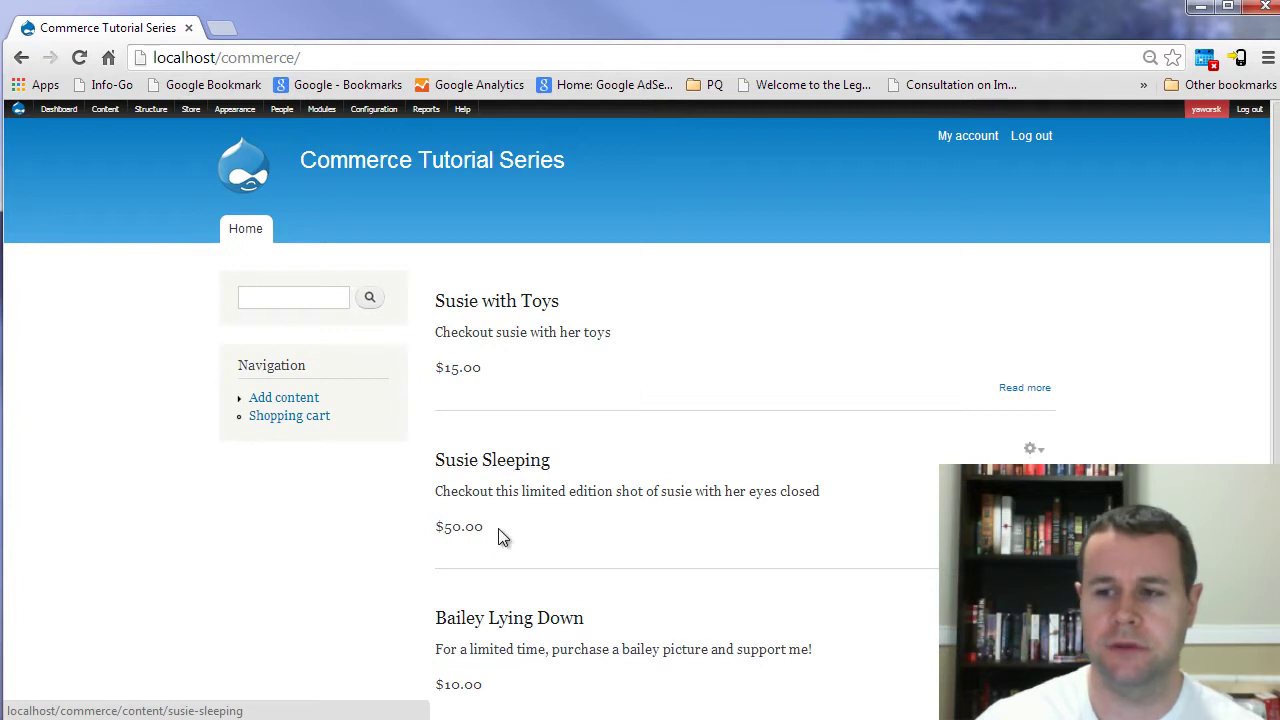
Step: Review the product prices listed on the Commerce Tutorial Series home page
{"action": "mouse_move", "coordinate": [485, 528]}
{"action": "left_mouse_down"}
{"action": "mouse_move", "coordinate": [436, 528]}
{"action": "mouse_move", "coordinate": [477, 530]}
{"action": "left_mouse_up"}
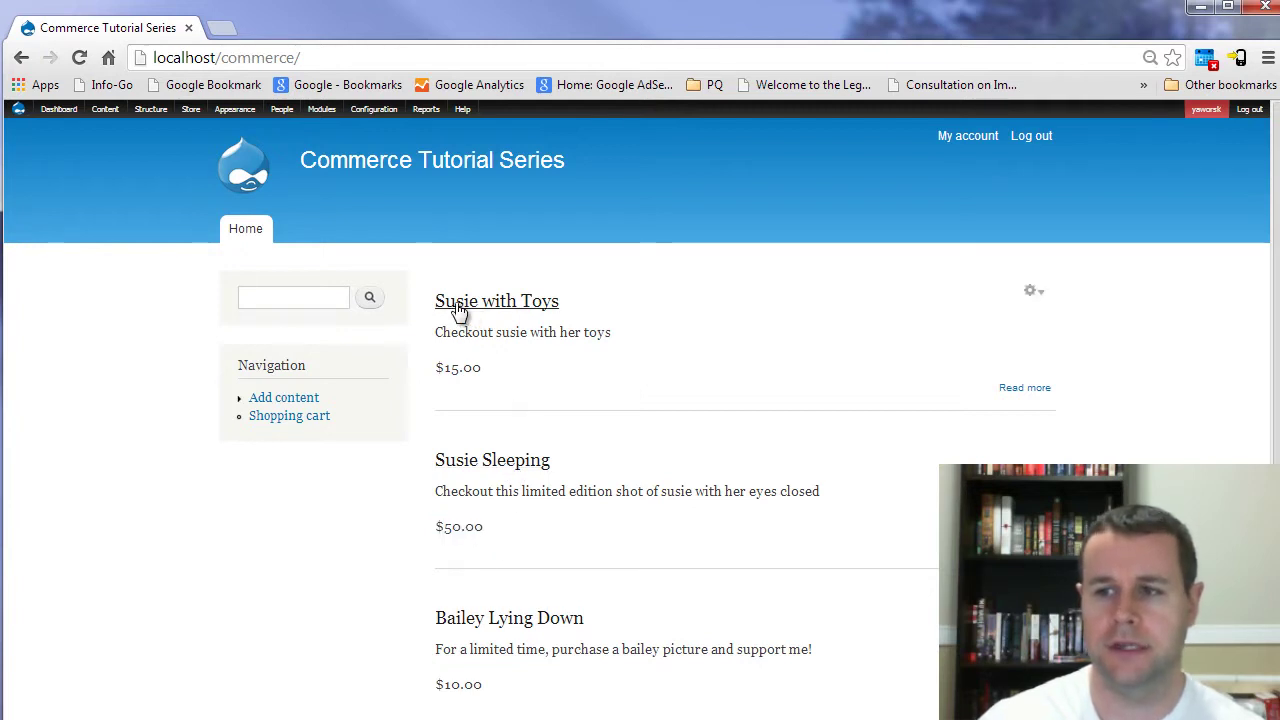
{"action": "left_click_drag", "start_coordinate": [488, 371], "coordinate": [436, 369]}
{"action": "left_click", "coordinate": [528, 389]}
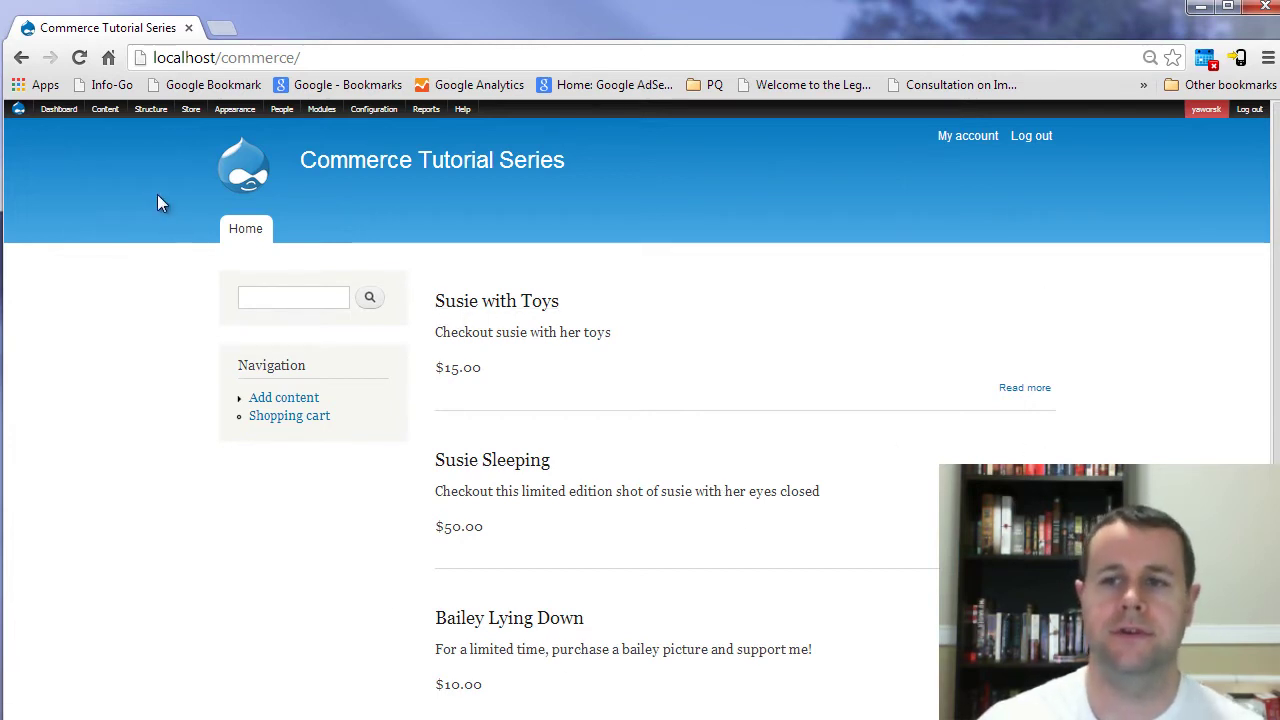
Step: Open the Product Display content type's display management and the Product field's Add to Cart form settings
{"action": "mouse_move", "coordinate": [152, 121]}
{"action": "mouse_move", "coordinate": [160, 144]}
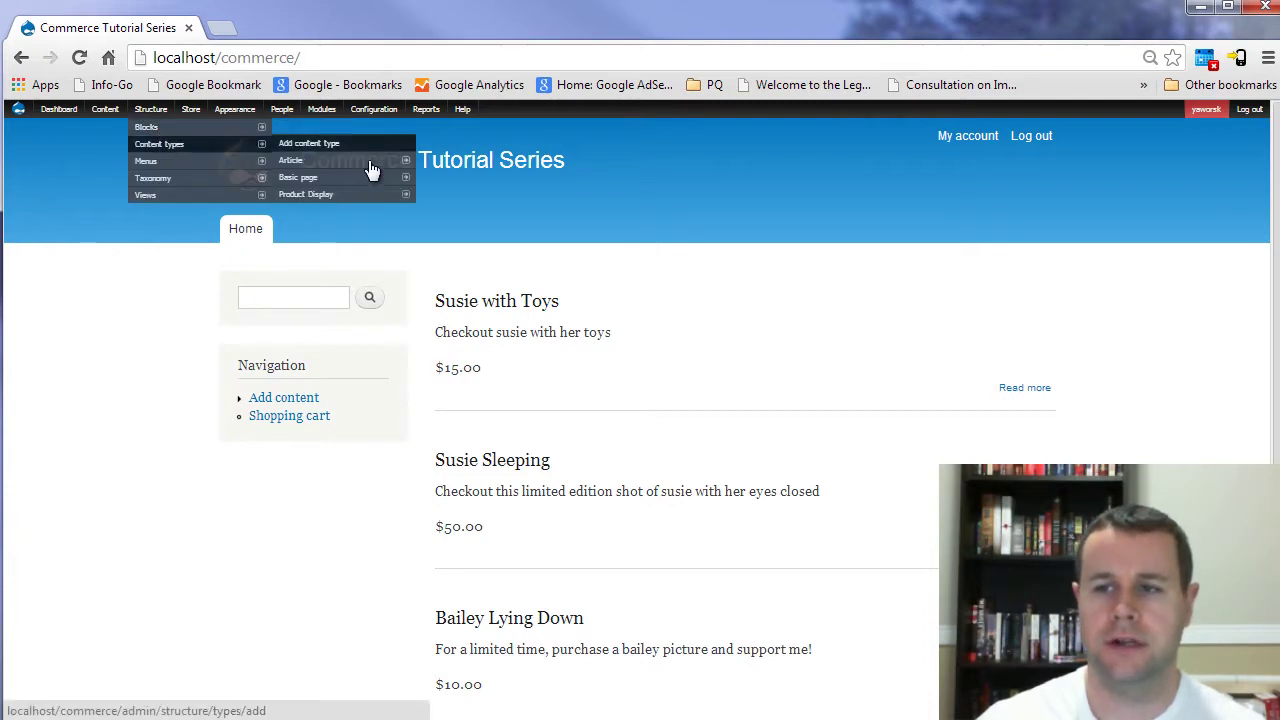
{"action": "mouse_move", "coordinate": [330, 194]}
{"action": "left_click", "coordinate": [463, 228]}
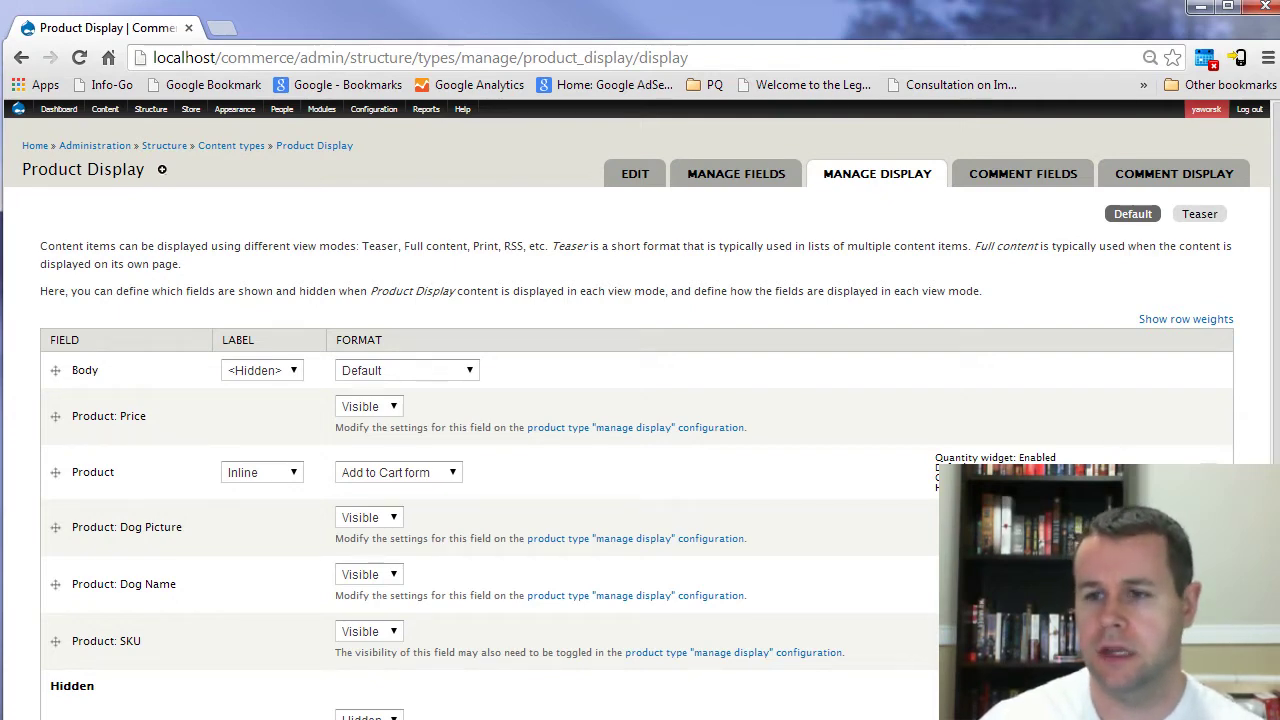
{"action": "double_click", "coordinate": [90, 465]}
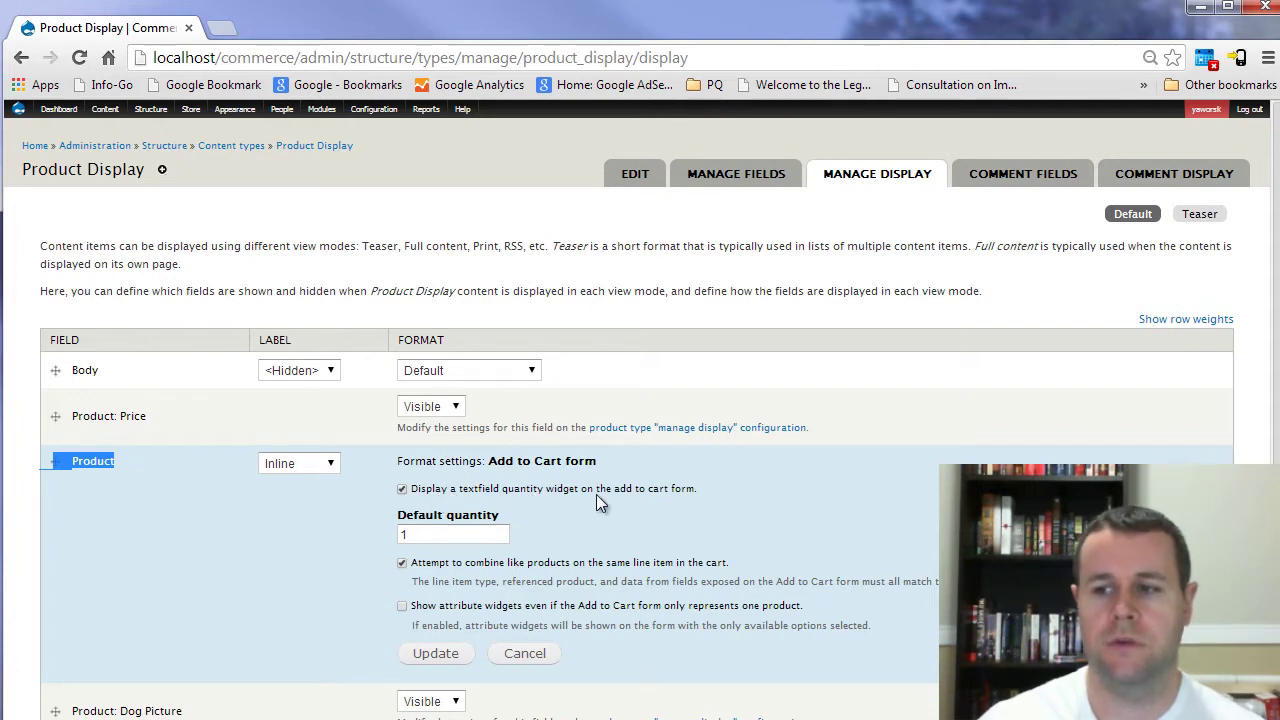
Step: Keep the textfield quantity widget enabled on the Product field's Add to Cart form and save the display settings
{"action": "left_click_drag", "start_coordinate": [714, 491], "coordinate": [438, 493]}
{"action": "left_click", "coordinate": [438, 493]}
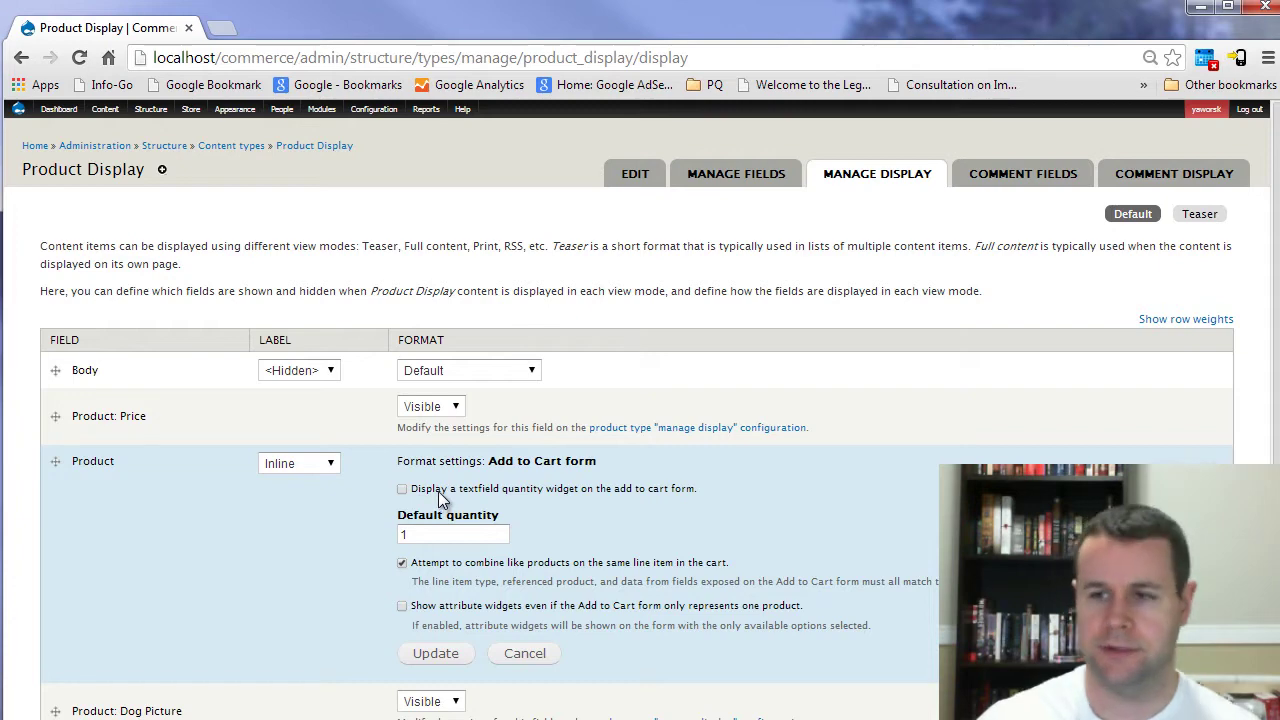
{"action": "scroll", "coordinate": [442, 500], "scroll_direction": "down", "scroll_amount": 3}
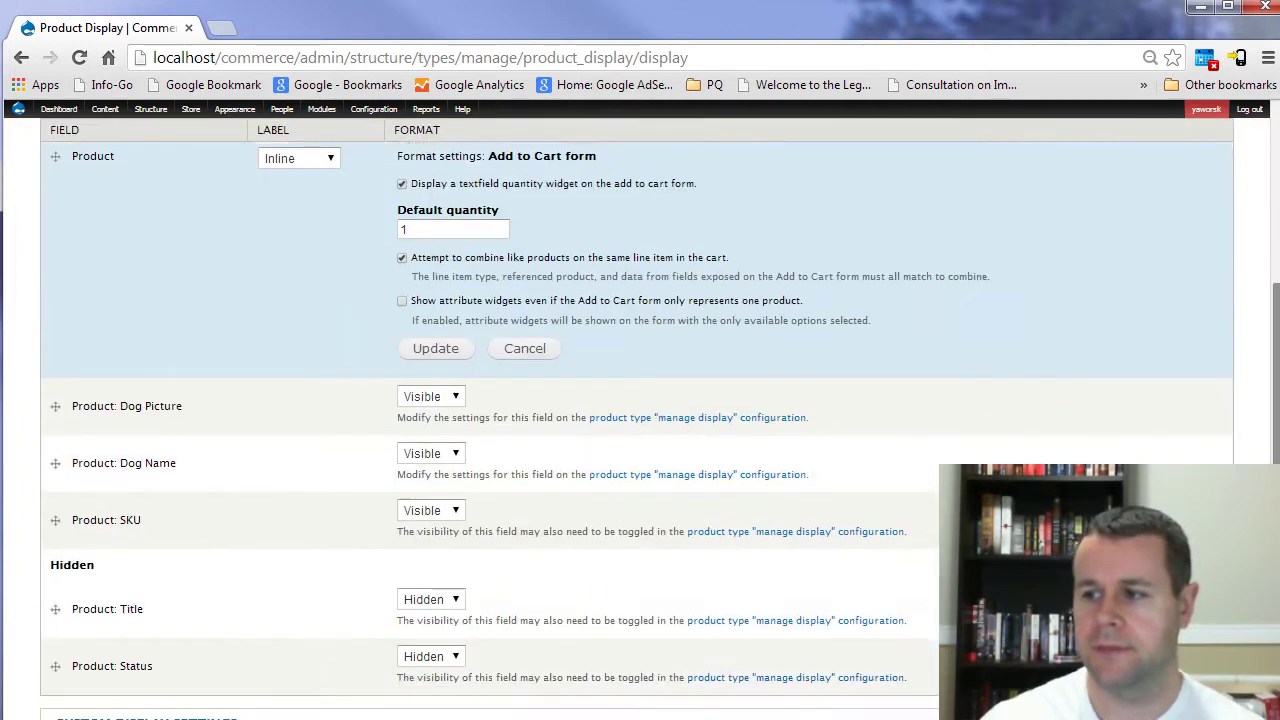
{"action": "scroll", "coordinate": [71, 654], "scroll_direction": "down", "scroll_amount": 1}
{"action": "left_click", "coordinate": [71, 652]}
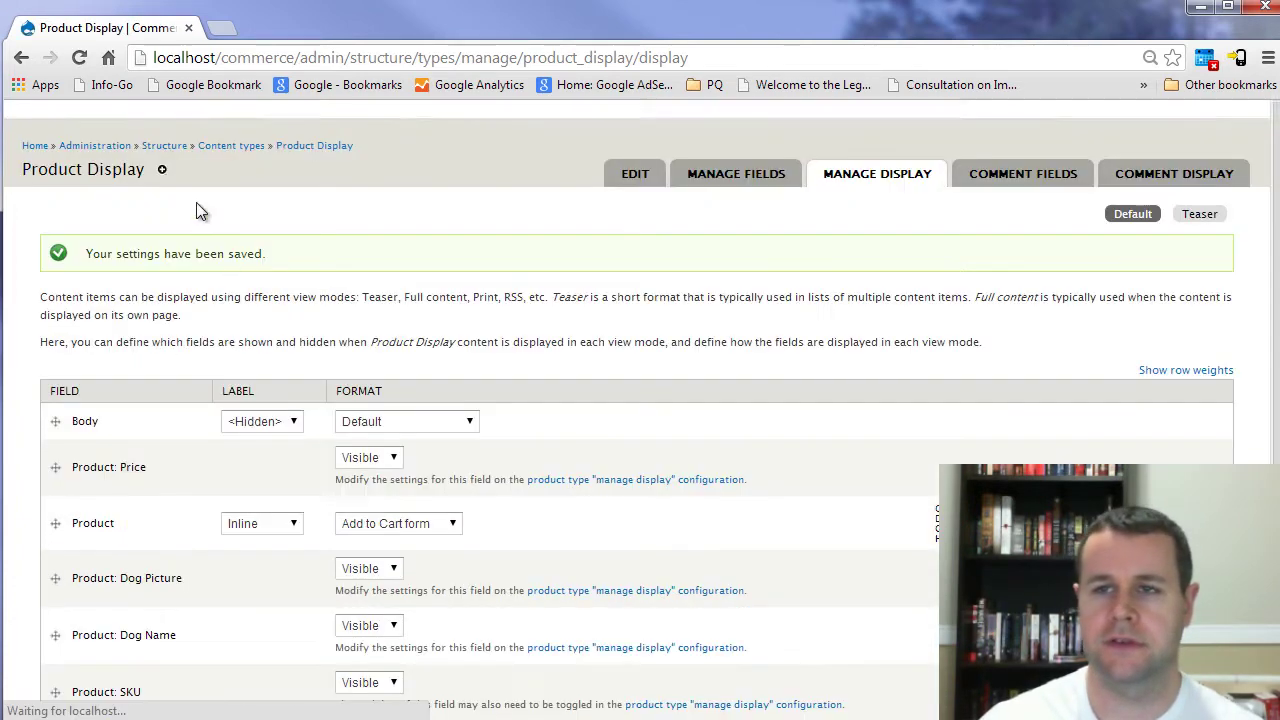
Step: Return to the site's home page and open the Bailey Lying Down product
{"action": "left_click", "coordinate": [50, 124]}
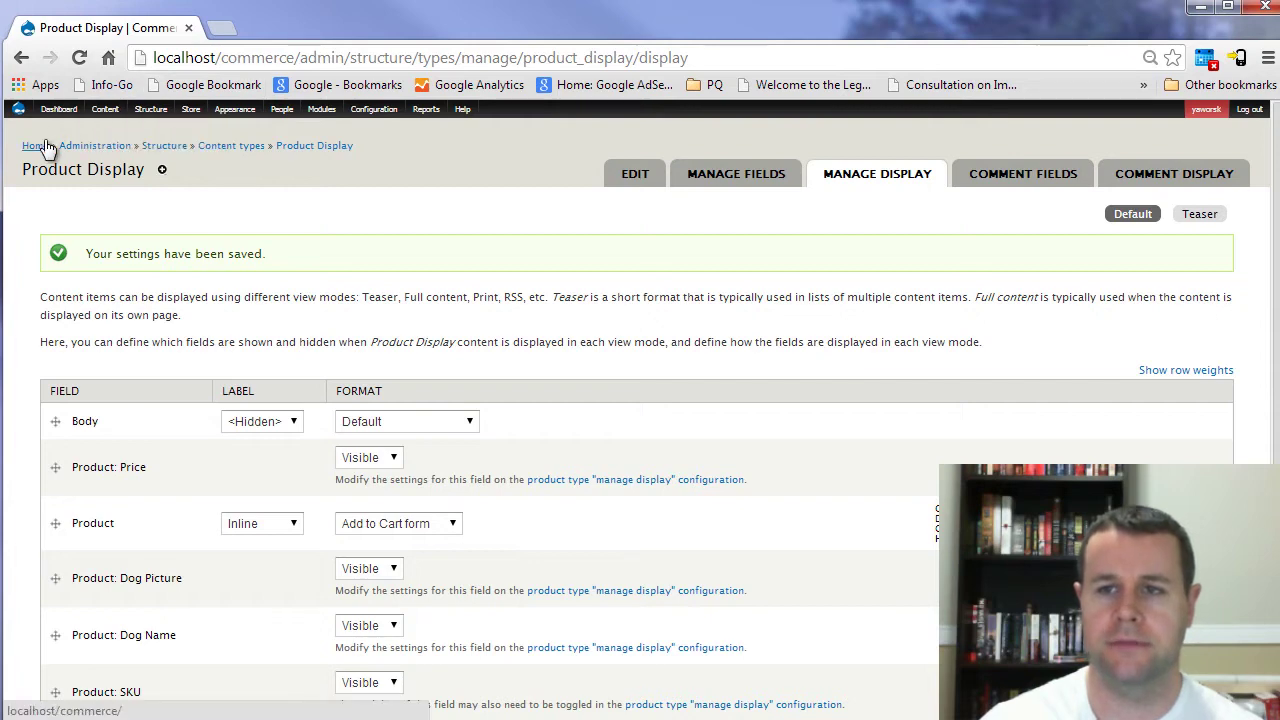
{"action": "scroll", "coordinate": [714, 514], "scroll_direction": "down", "scroll_amount": 3}
{"action": "left_click", "coordinate": [526, 434]}
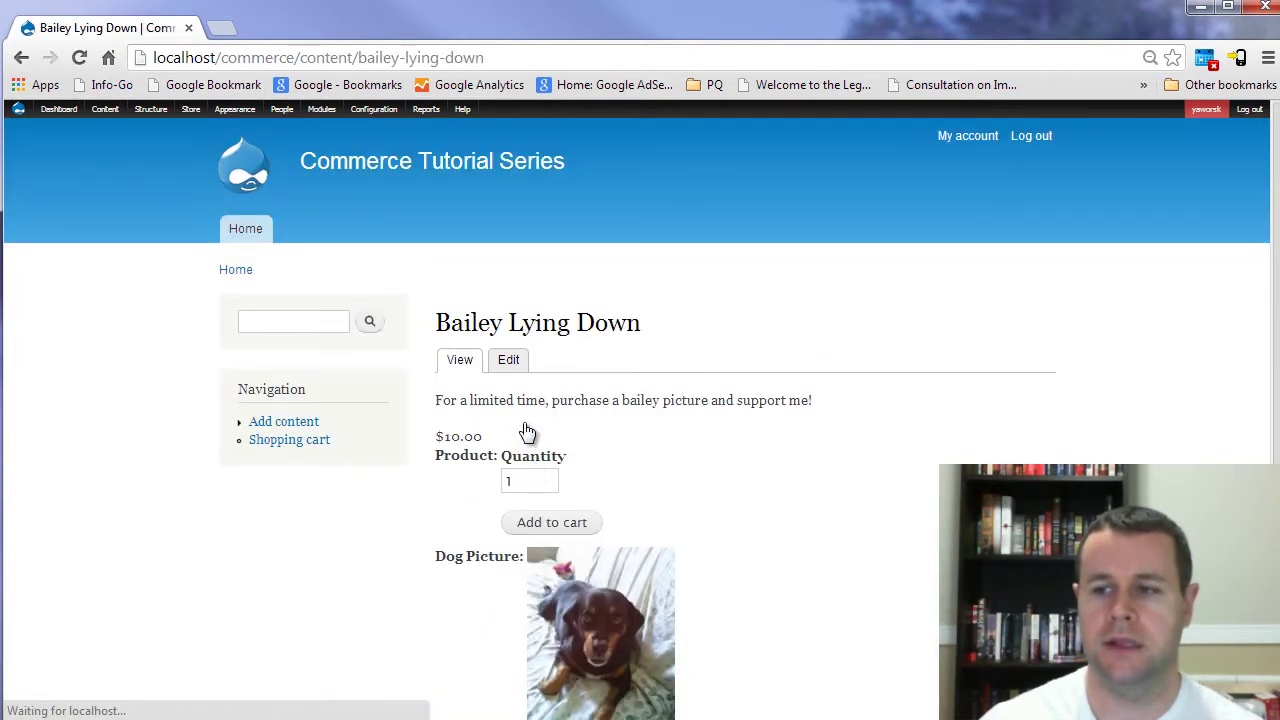
Step: Try quantities 4 and 5 for Bailey Lying Down, clear the quantity, and look over the product page
{"action": "double_click", "coordinate": [520, 480]}
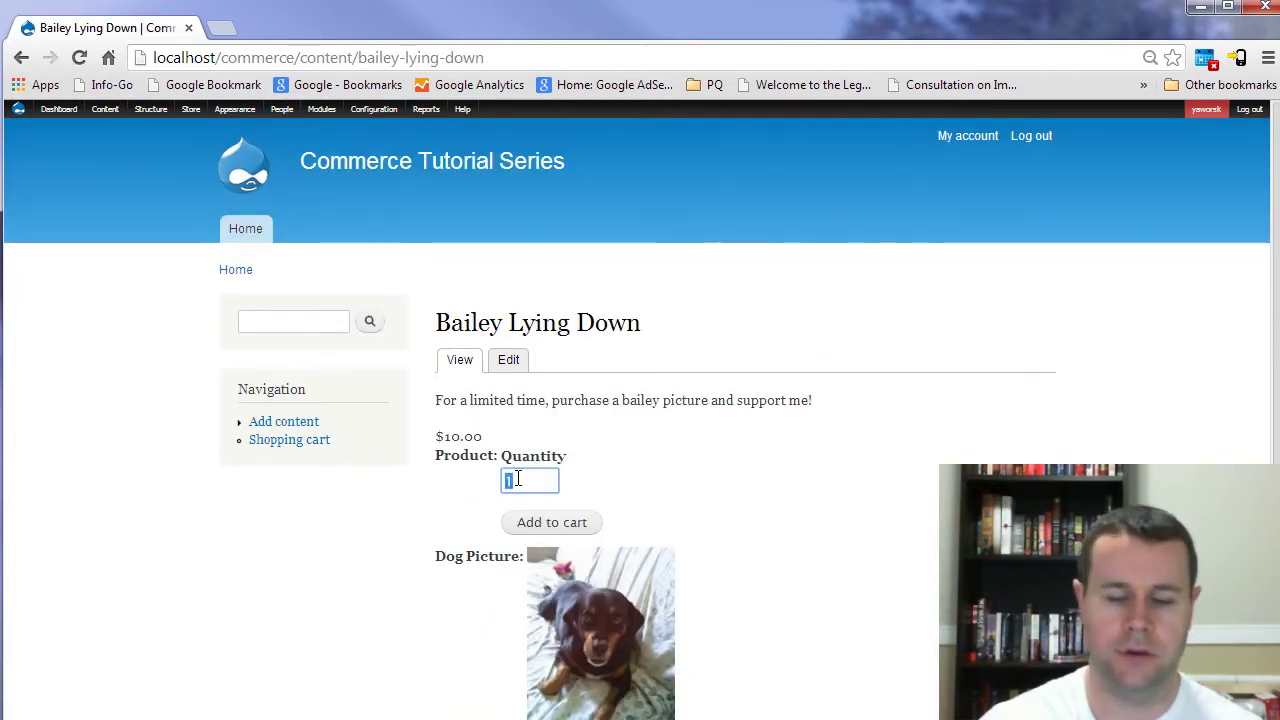
{"action": "type", "text": "4"}
{"action": "left_click_drag", "start_coordinate": [549, 480], "coordinate": [469, 486]}
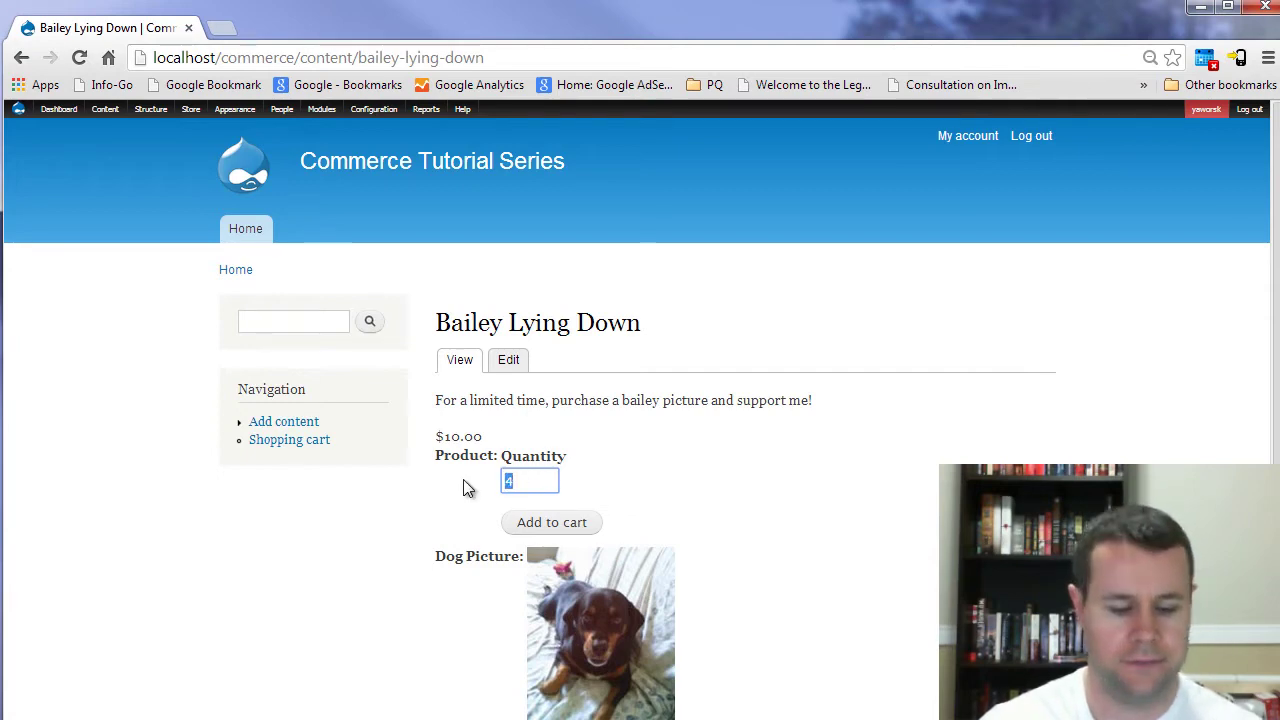
{"action": "type", "text": "5"}
{"action": "left_click", "coordinate": [541, 483]}
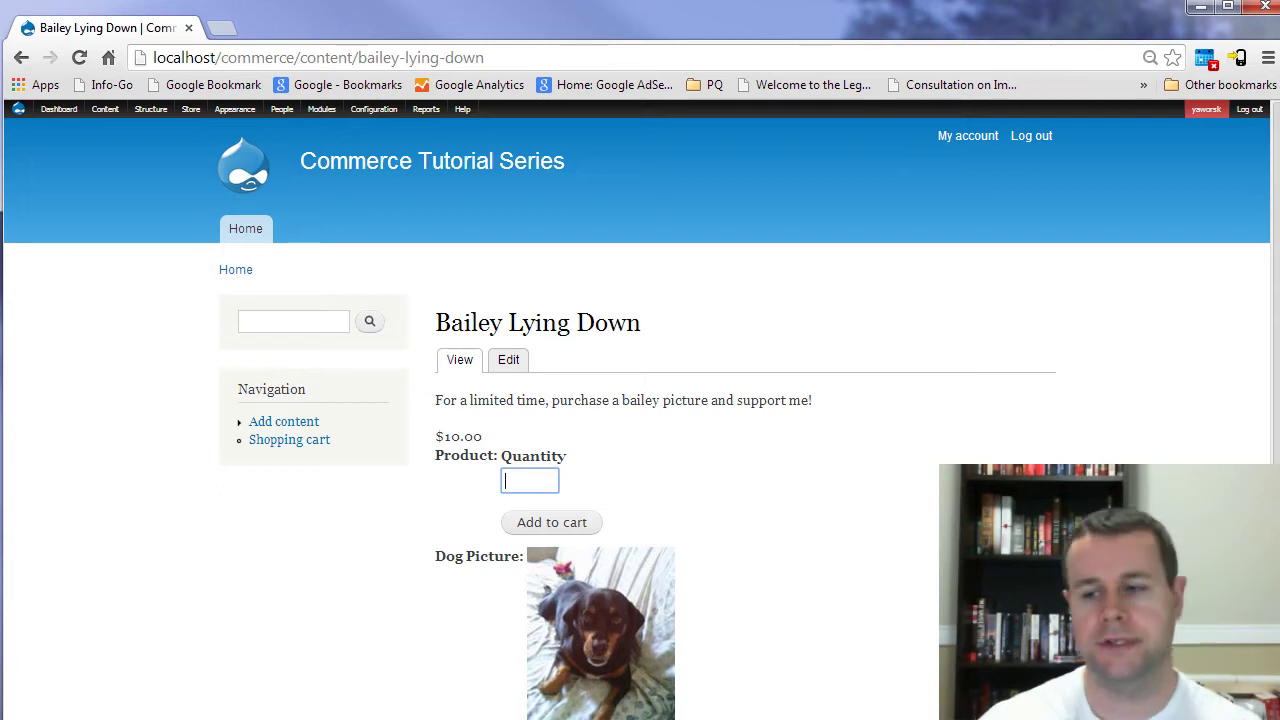
{"action": "scroll", "coordinate": [601, 621], "scroll_direction": "down", "scroll_amount": 1}
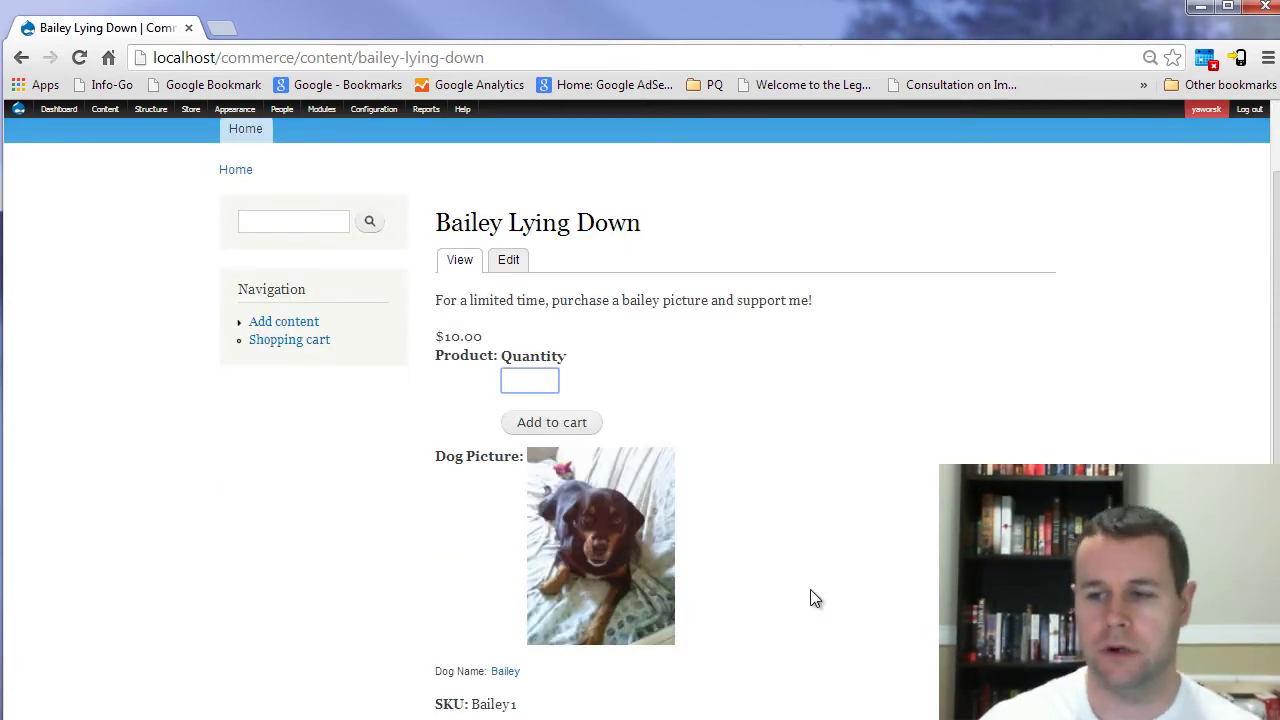
{"action": "scroll", "coordinate": [812, 597], "scroll_direction": "up", "scroll_amount": 1}
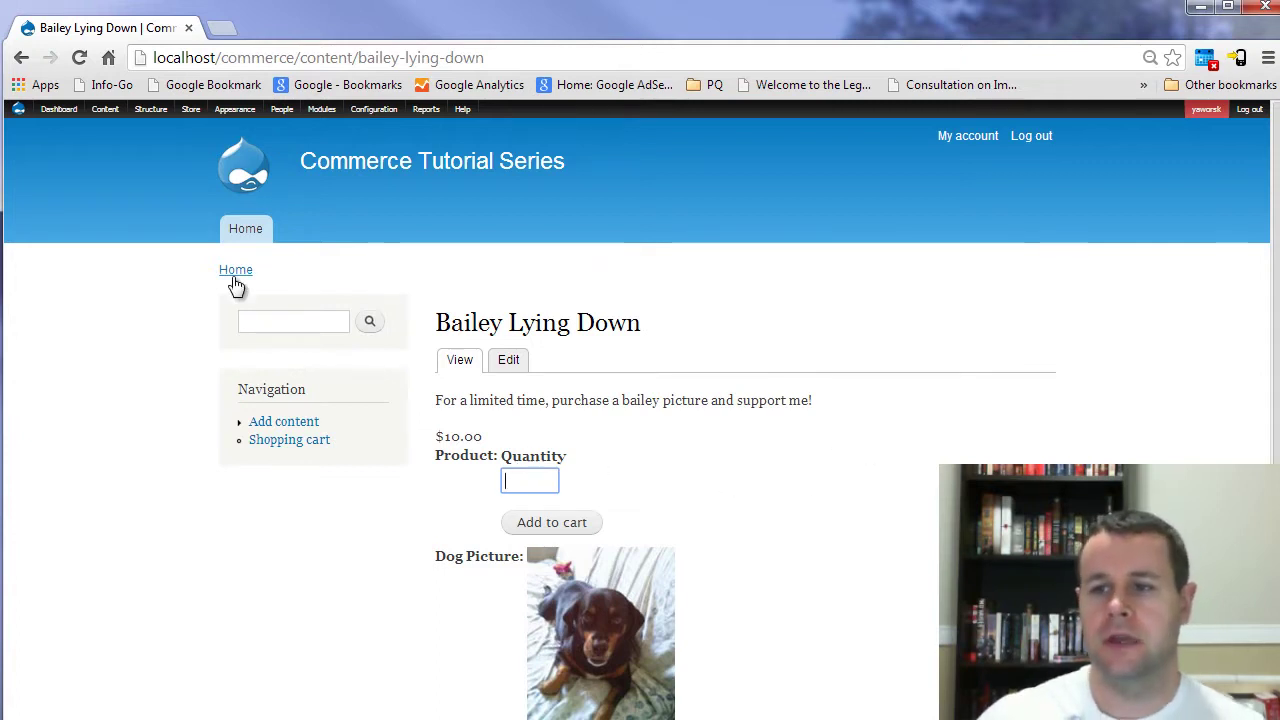
Step: Go back to the site's home page and open the form for adding a new view
{"action": "left_click", "coordinate": [250, 240]}
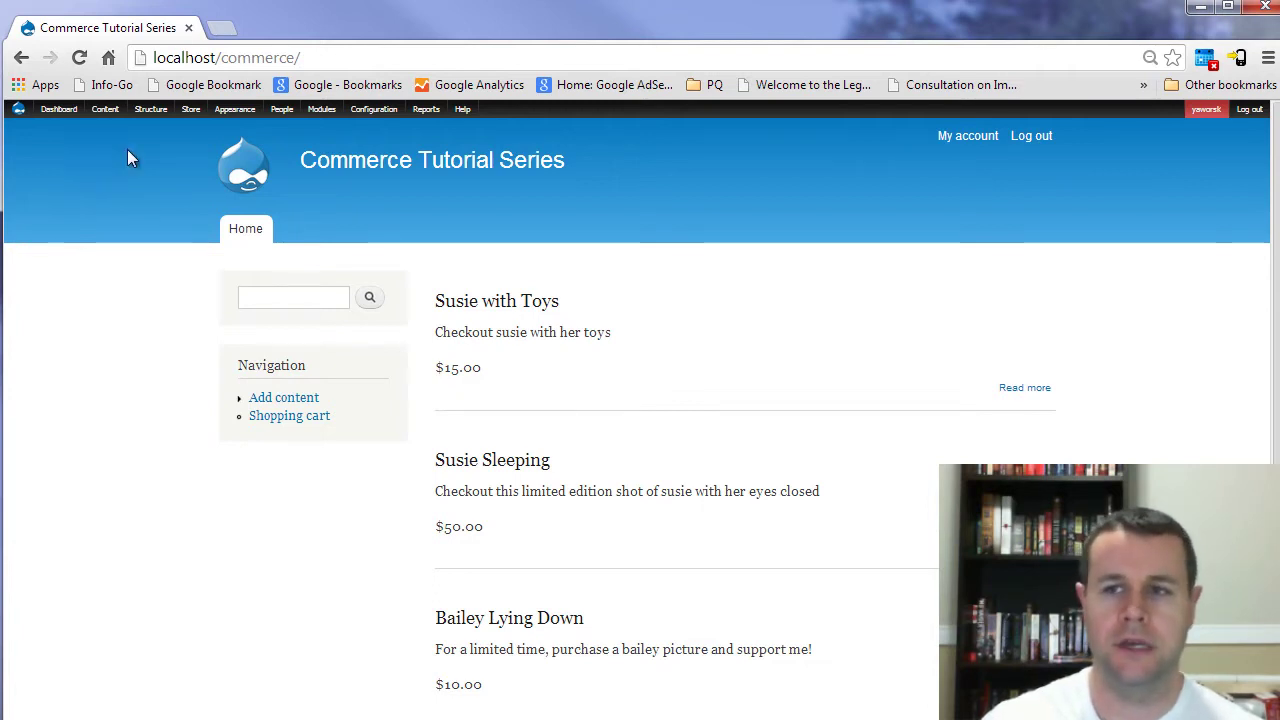
{"action": "mouse_move", "coordinate": [150, 115]}
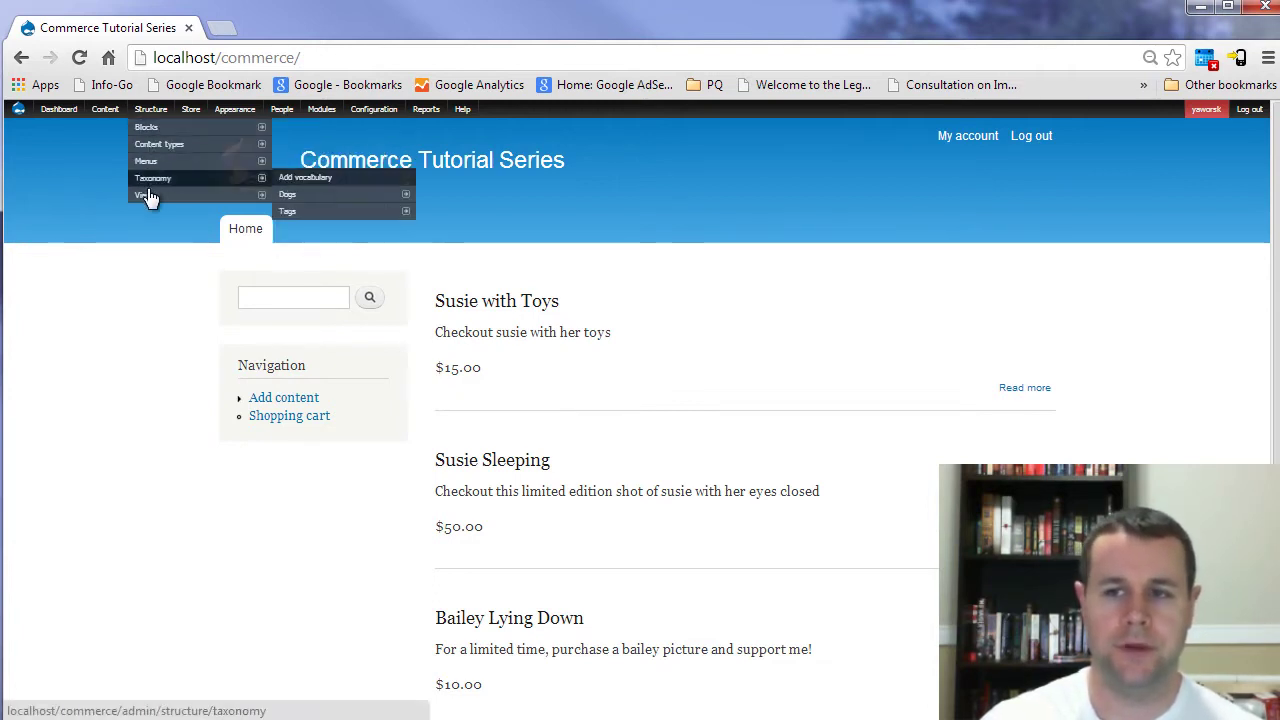
{"action": "mouse_move", "coordinate": [147, 200]}
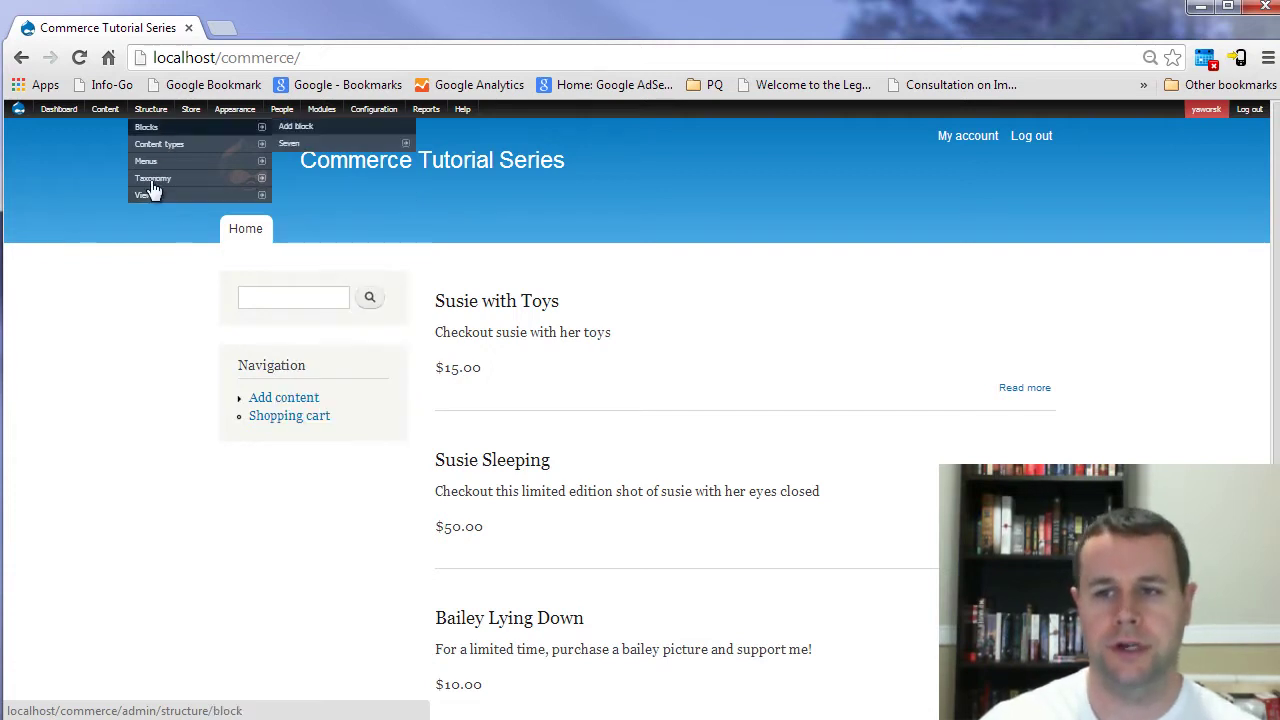
{"action": "left_click", "coordinate": [305, 196]}
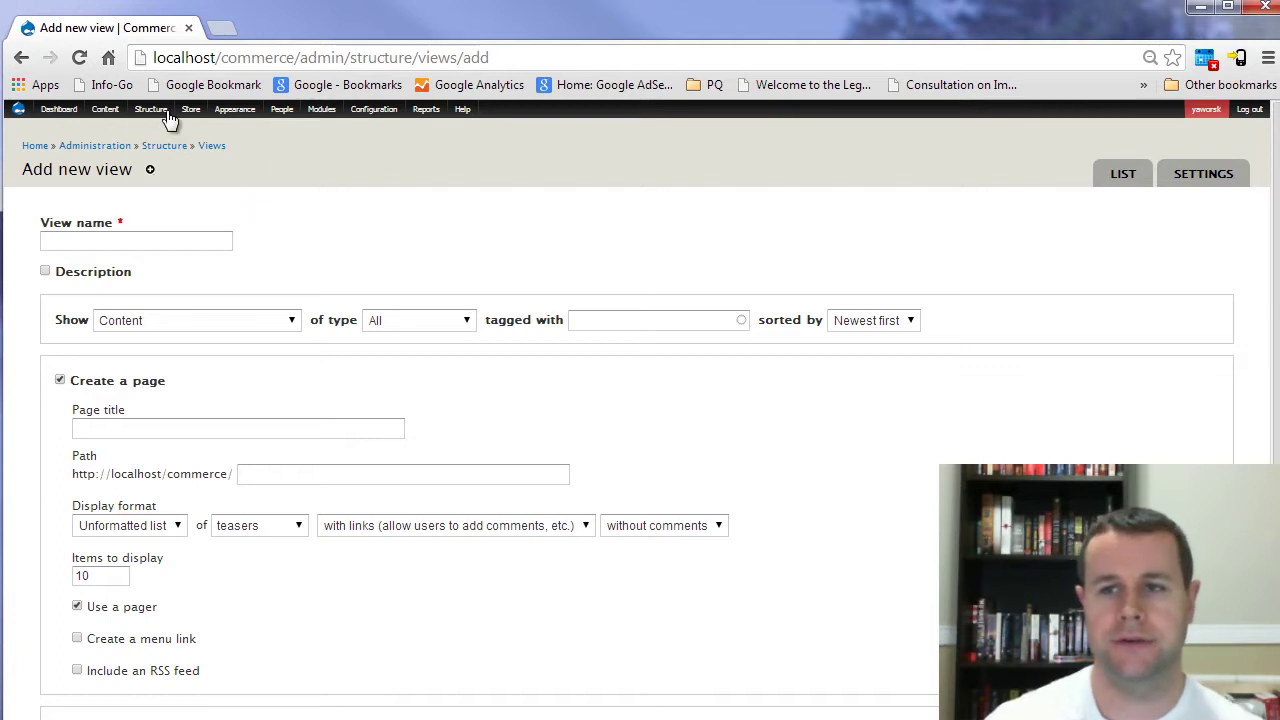
{"action": "mouse_move", "coordinate": [190, 110]}
{"action": "mouse_move", "coordinate": [208, 166]}
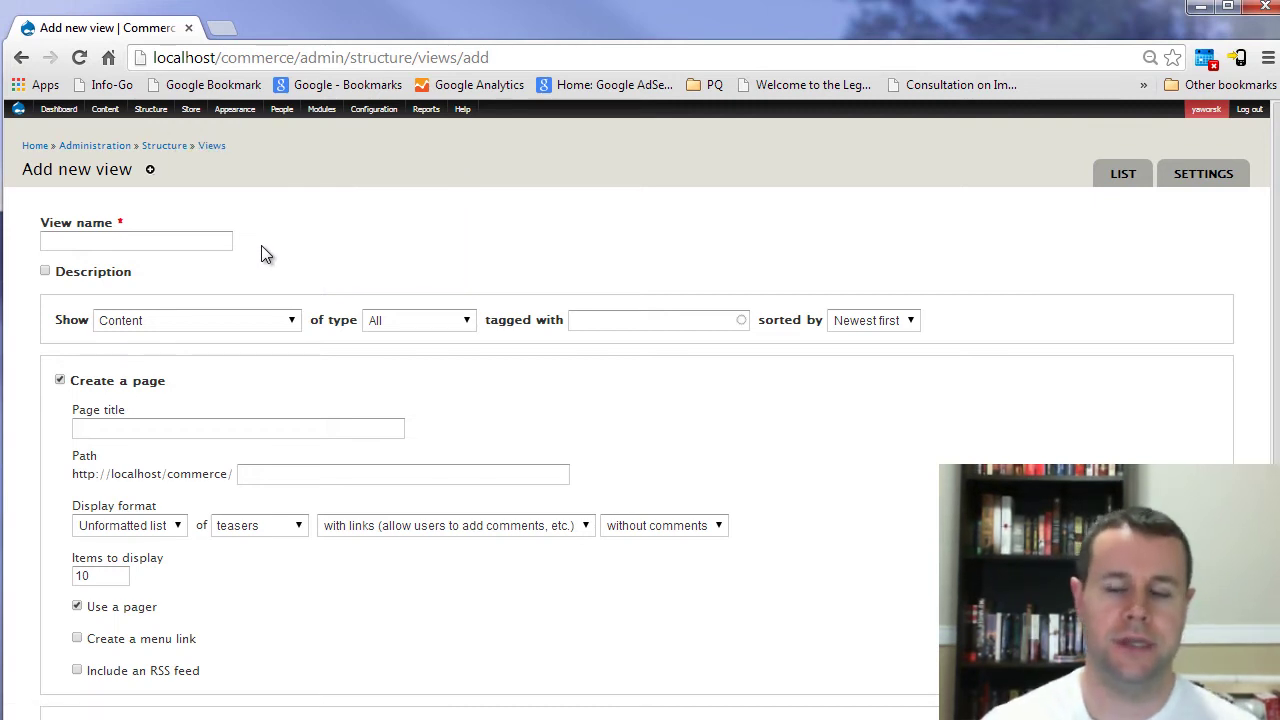
Step: Name the new view Product Listings and make it show Commerce Product items of type Pictures
{"action": "left_click", "coordinate": [215, 251]}
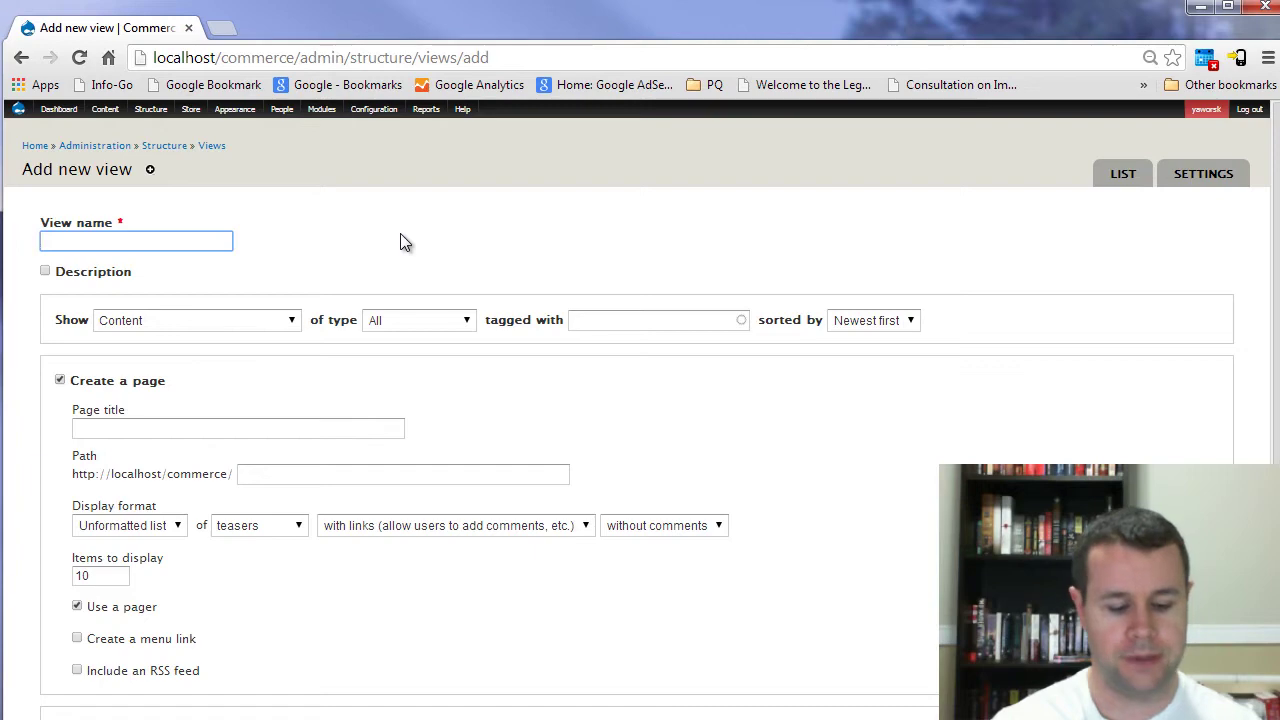
{"action": "type", "text": "Product Listings"}
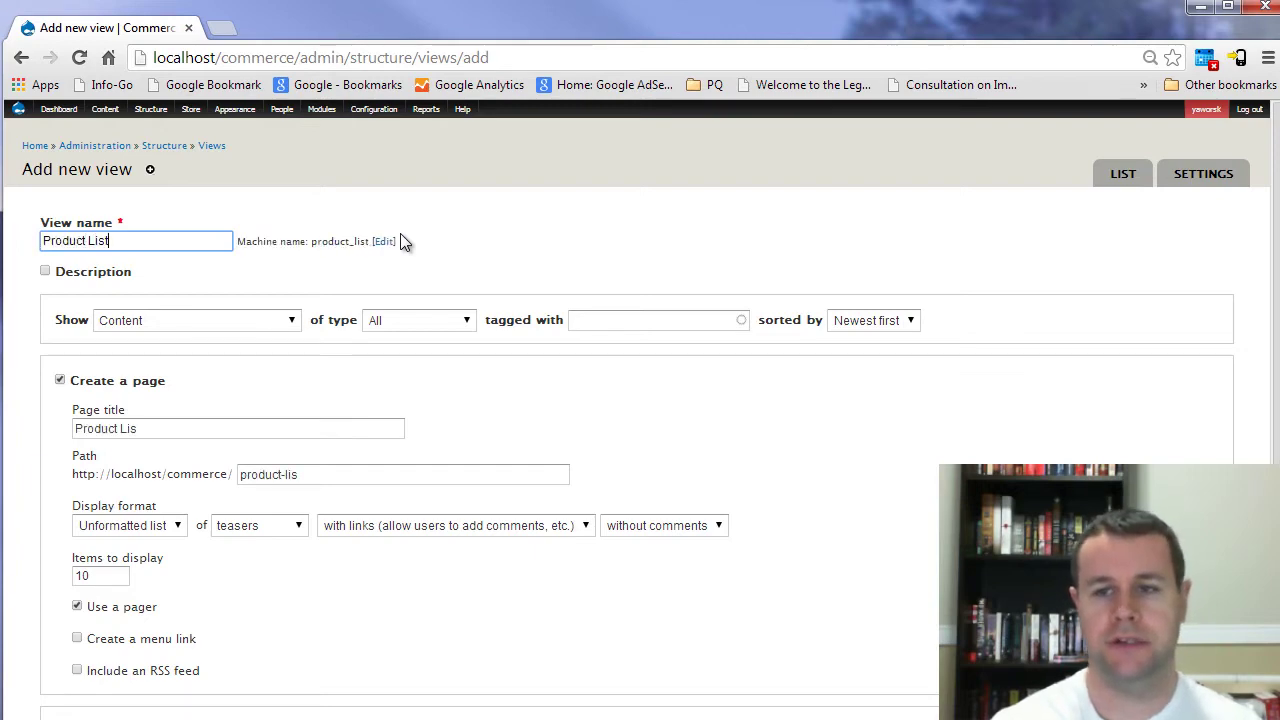
{"action": "left_click", "coordinate": [221, 325]}
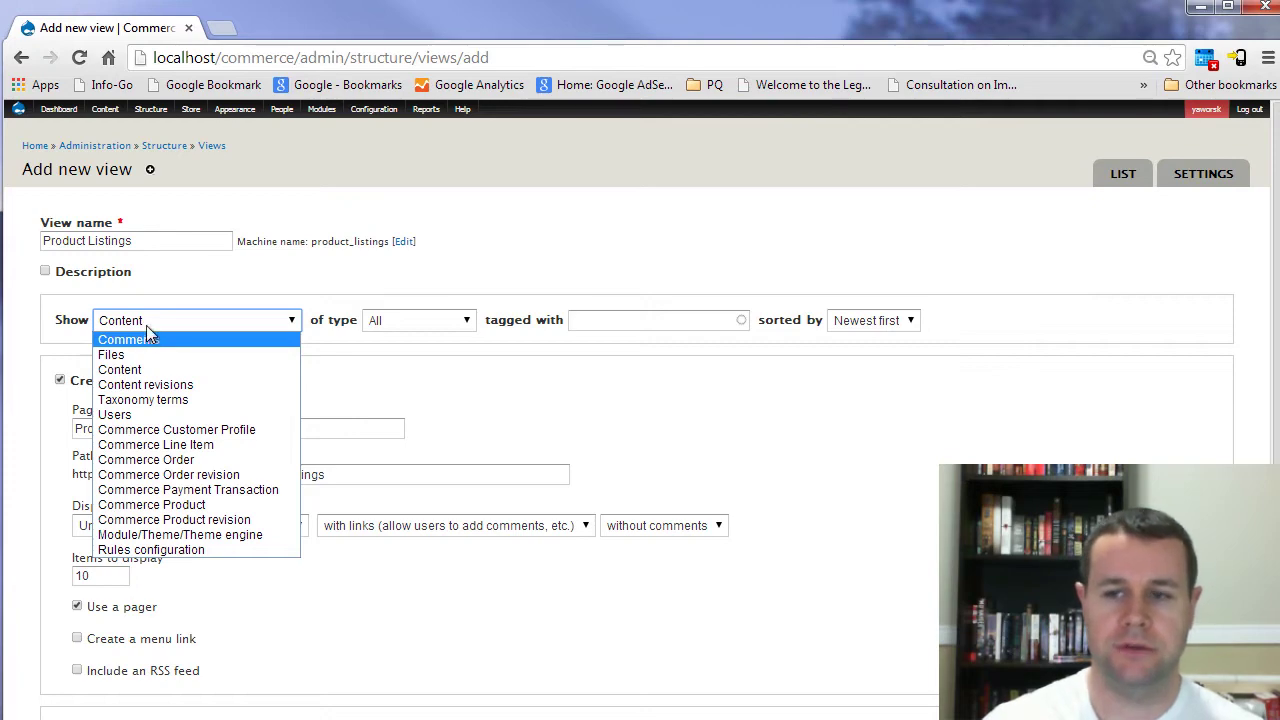
{"action": "left_click", "coordinate": [195, 508]}
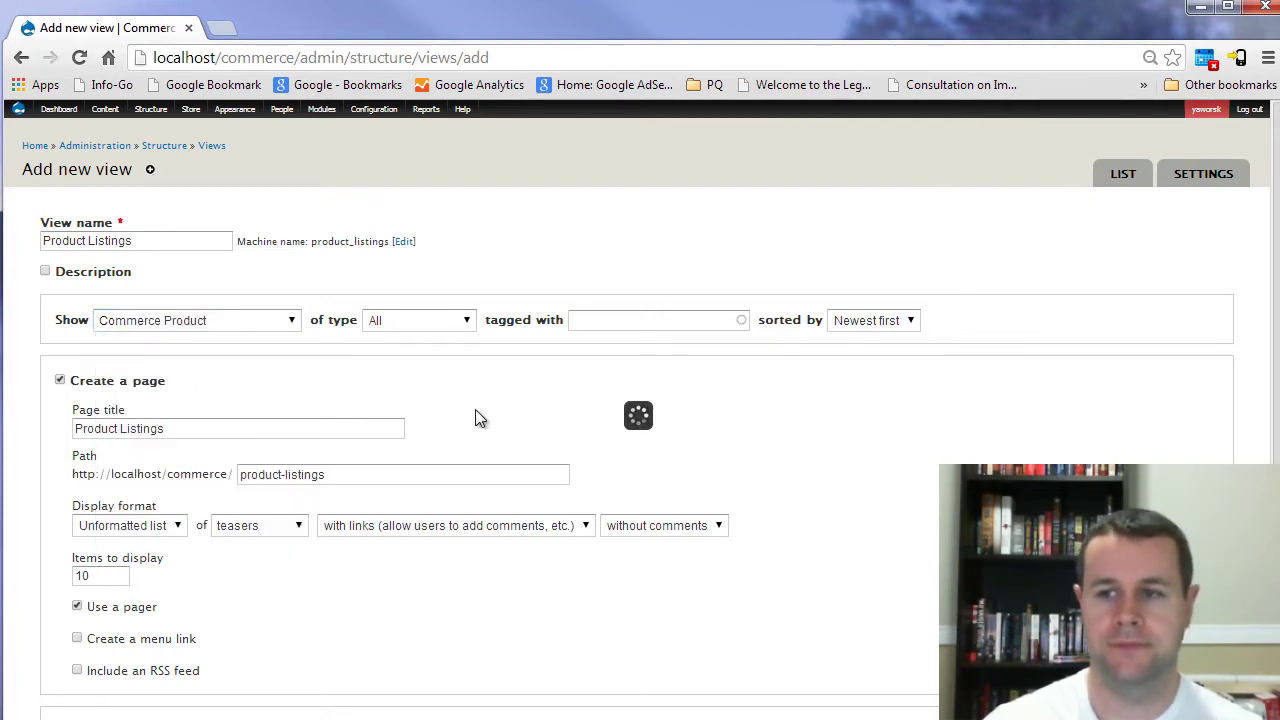
{"action": "left_click", "coordinate": [423, 322]}
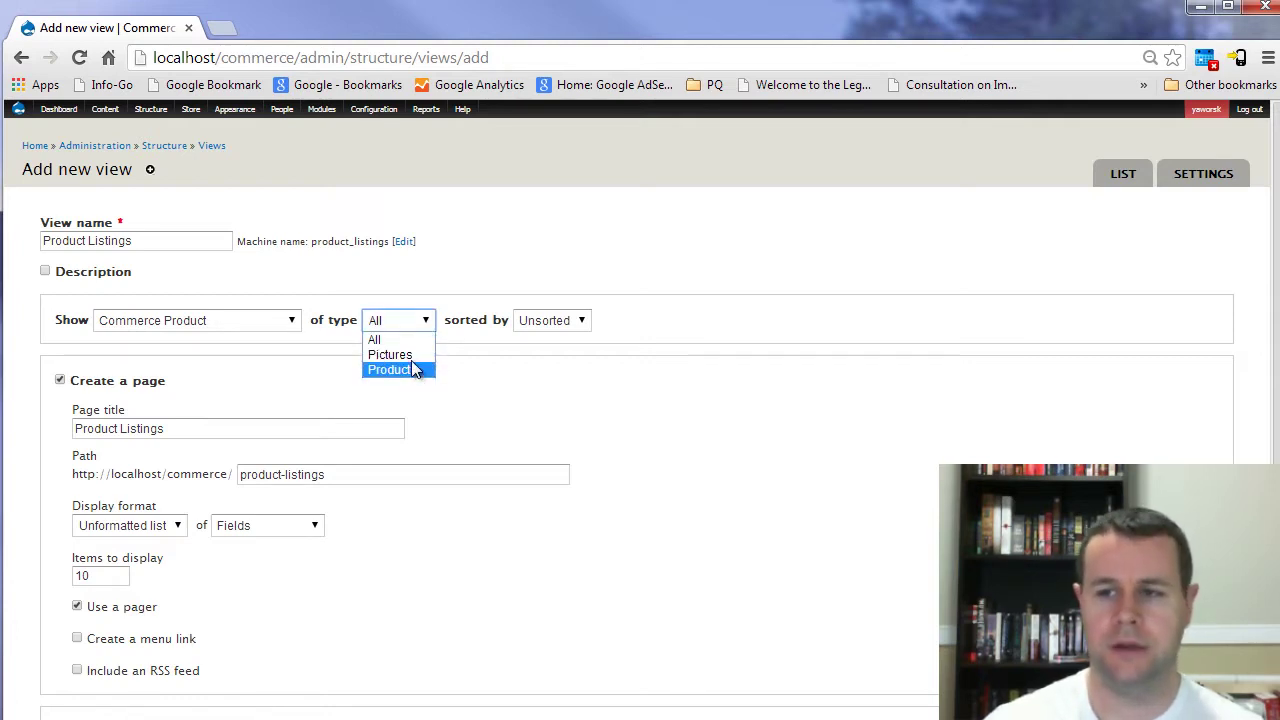
{"action": "left_click", "coordinate": [411, 356]}
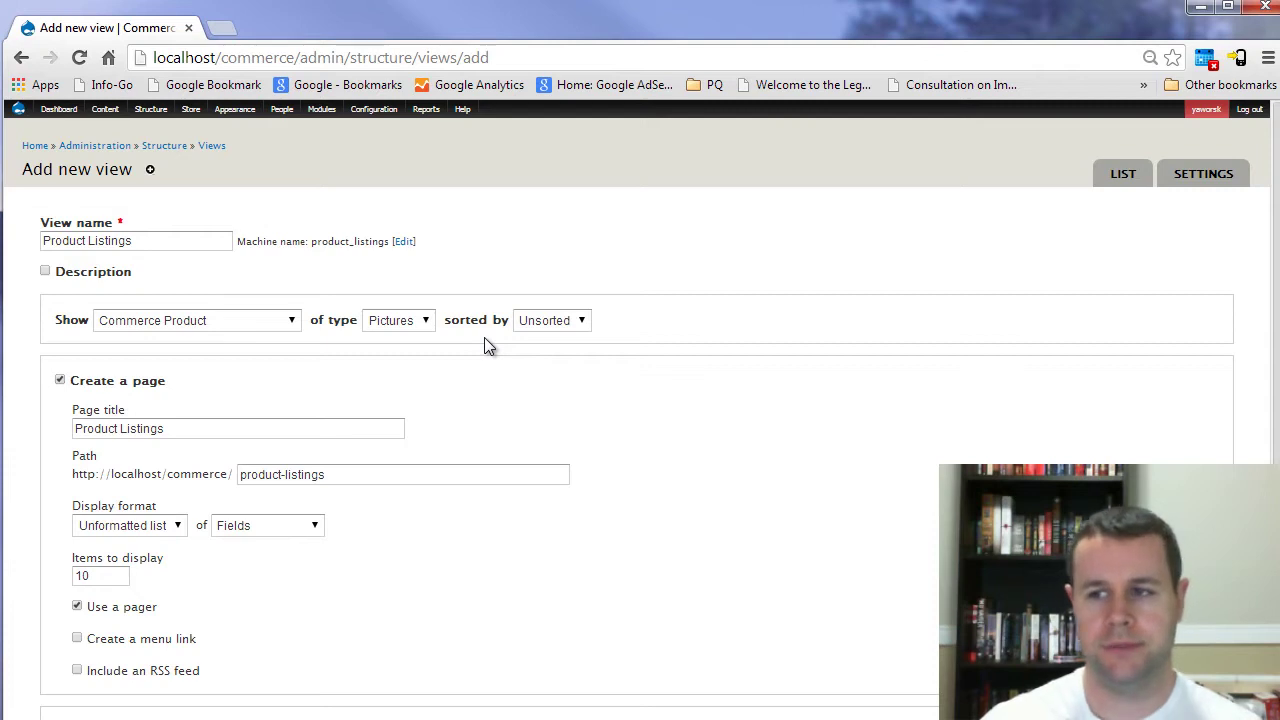
Step: Rename the view Picture Listings, with the page title and path following the new name
{"action": "double_click", "coordinate": [65, 241]}
{"action": "type", "text": "Pcitur"}
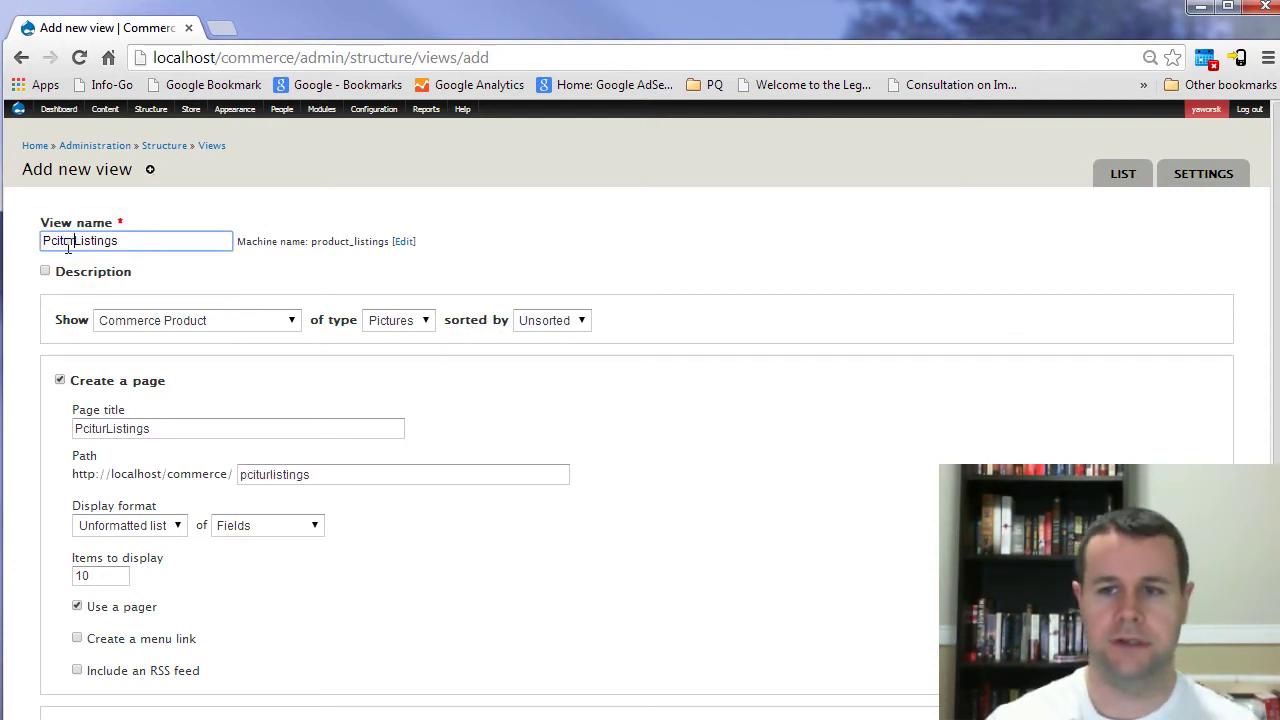
{"action": "key", "text": "BackSpace"}
{"action": "key", "text": "BackSpace"}
{"action": "key", "text": "BackSpace"}
{"action": "key", "text": "BackSpace"}
{"action": "key", "text": "BackSpace"}
{"action": "type", "text": "ict"}
{"action": "key", "text": "BackSpace"}
{"action": "key", "text": "BackSpace"}
{"action": "key", "text": "BackSpace"}
{"action": "type", "text": "icture"}
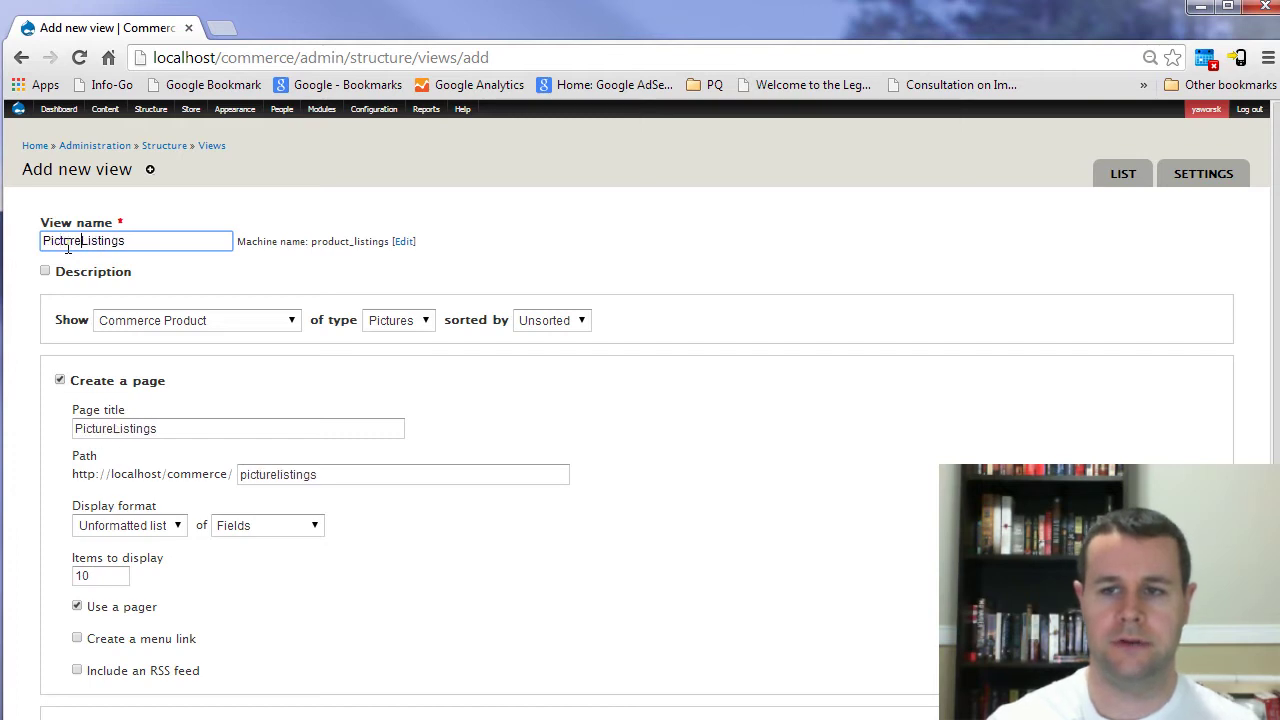
{"action": "left_click", "coordinate": [128, 409]}
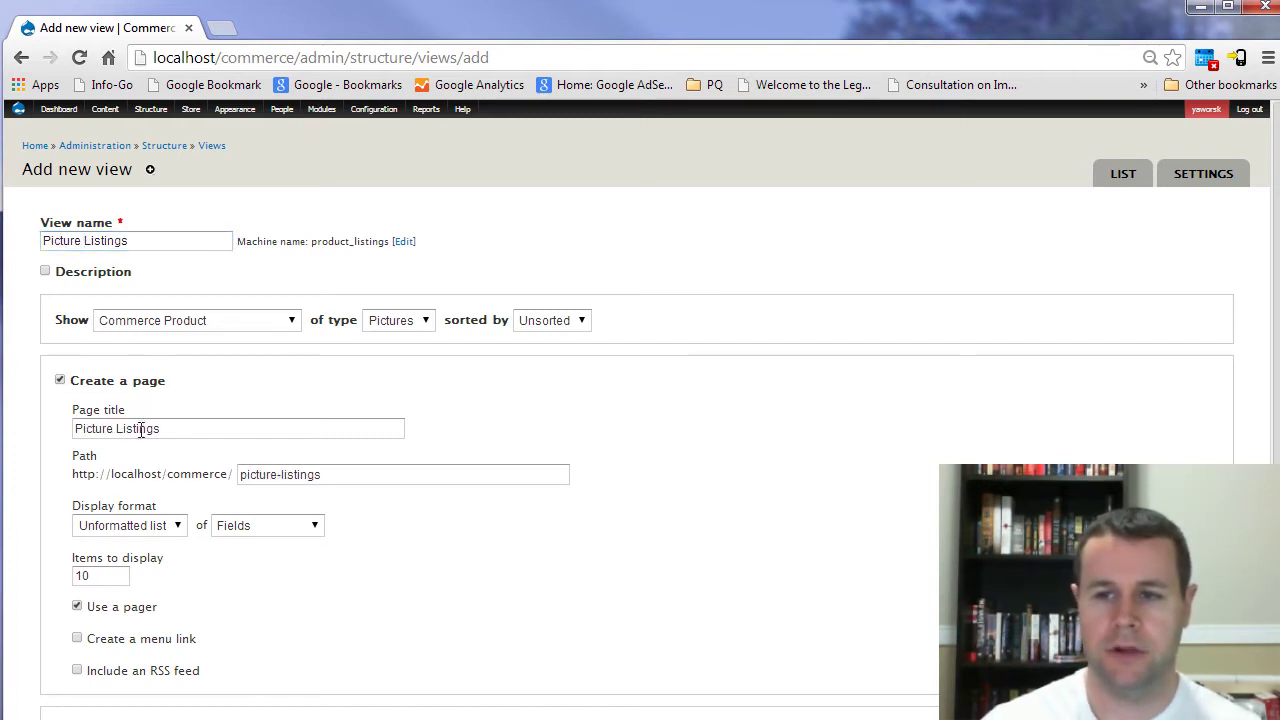
Step: Create the Picture Listings view with its default page settings and continue to its full editing page
{"action": "scroll", "coordinate": [128, 474], "scroll_direction": "down", "scroll_amount": 1}
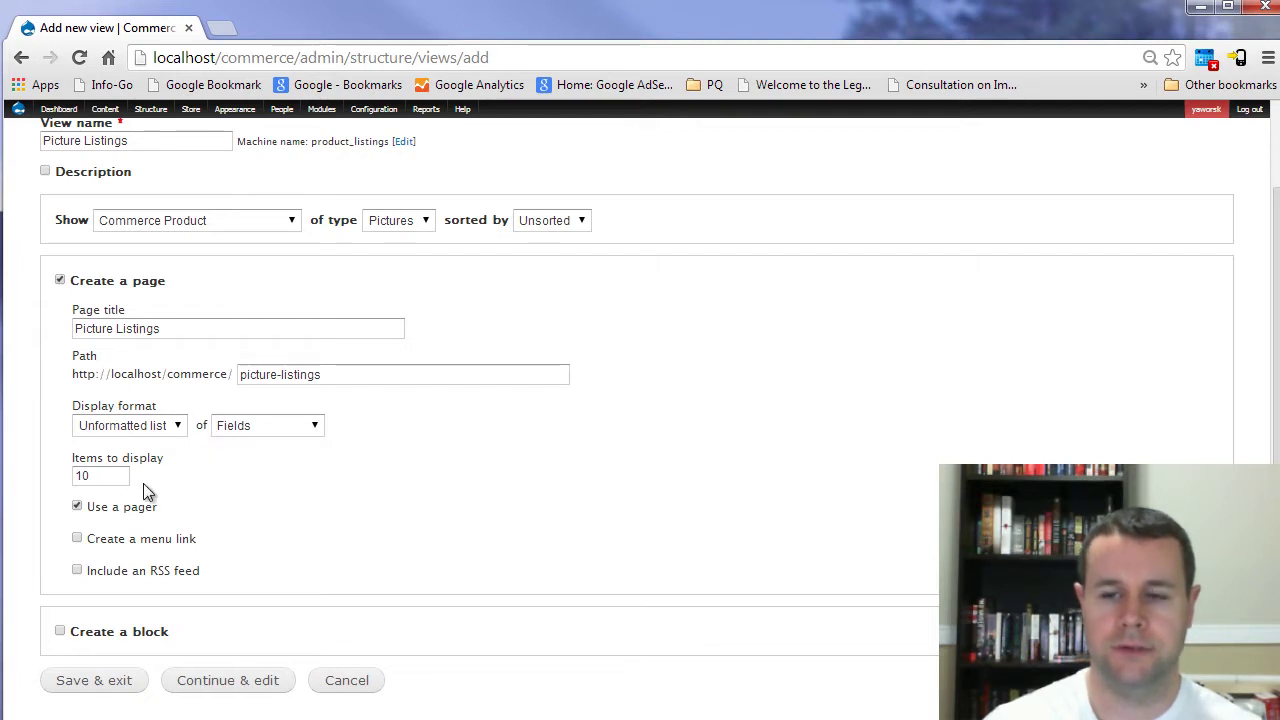
{"action": "left_click", "coordinate": [237, 681]}
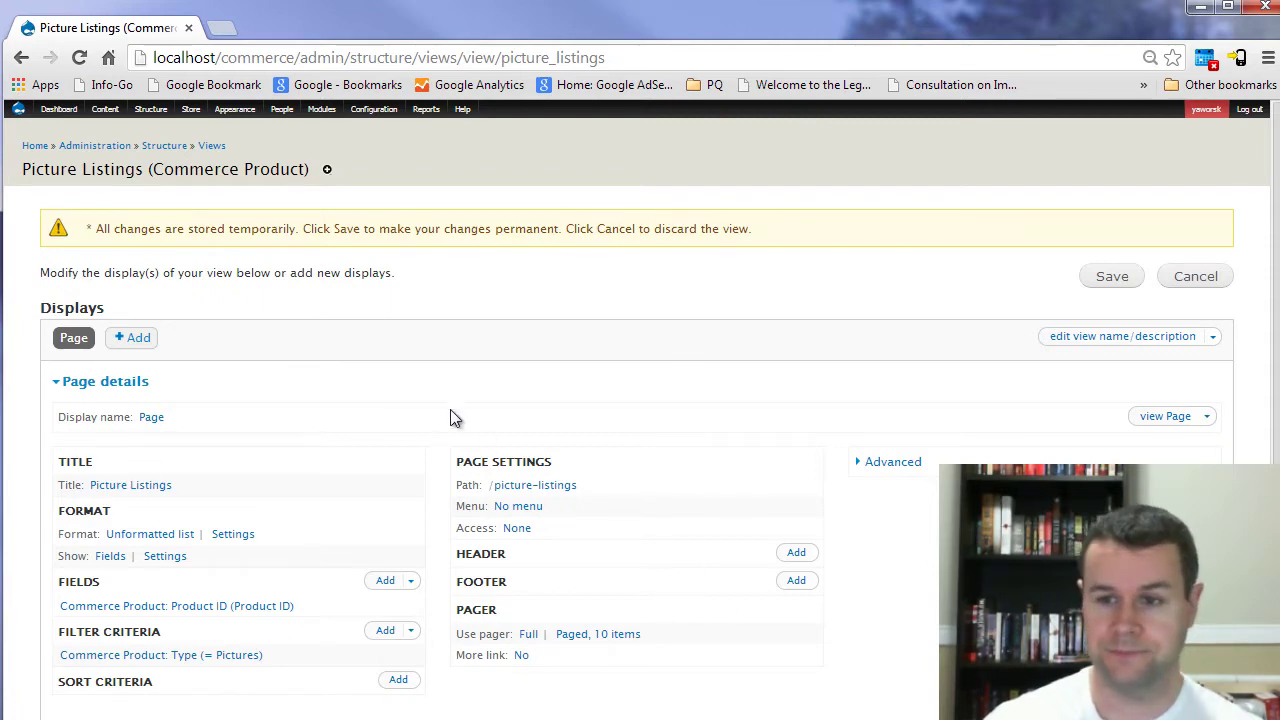
{"action": "scroll", "coordinate": [362, 418], "scroll_direction": "down", "scroll_amount": 1}
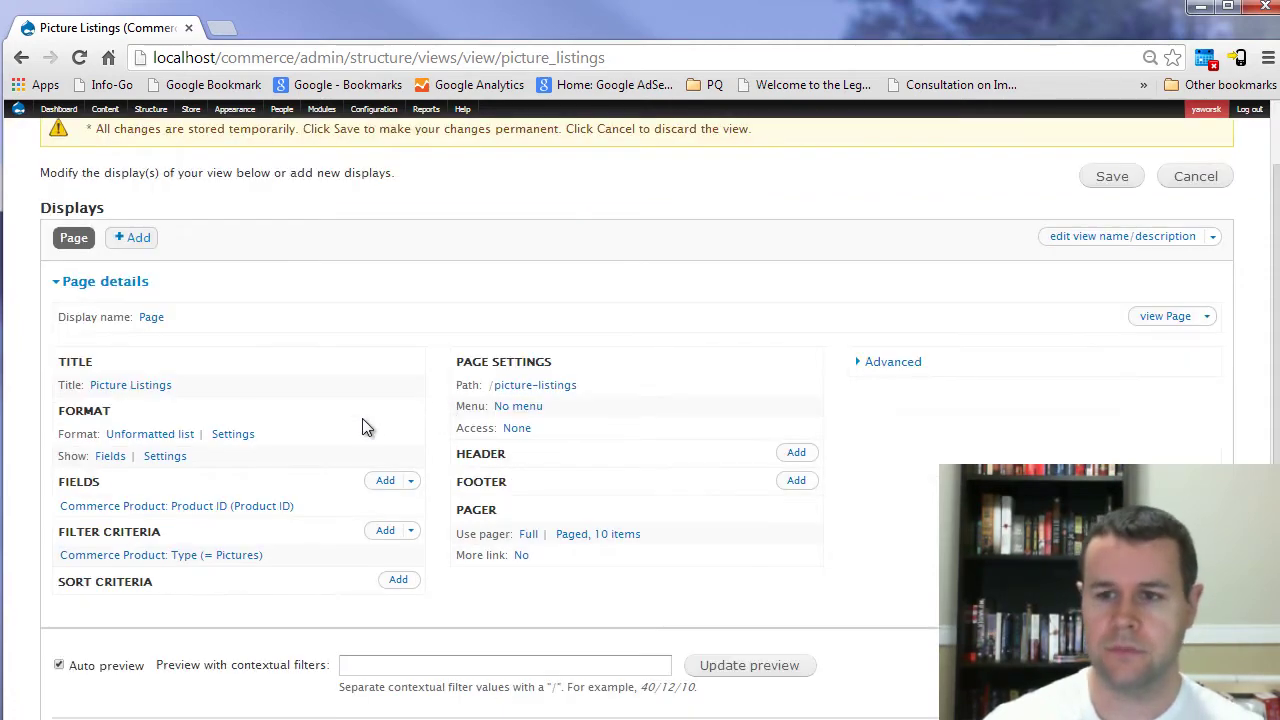
Step: Change the view's format to Table for all displays and accept the default table style options
{"action": "left_click", "coordinate": [152, 436]}
{"action": "left_click", "coordinate": [299, 423]}
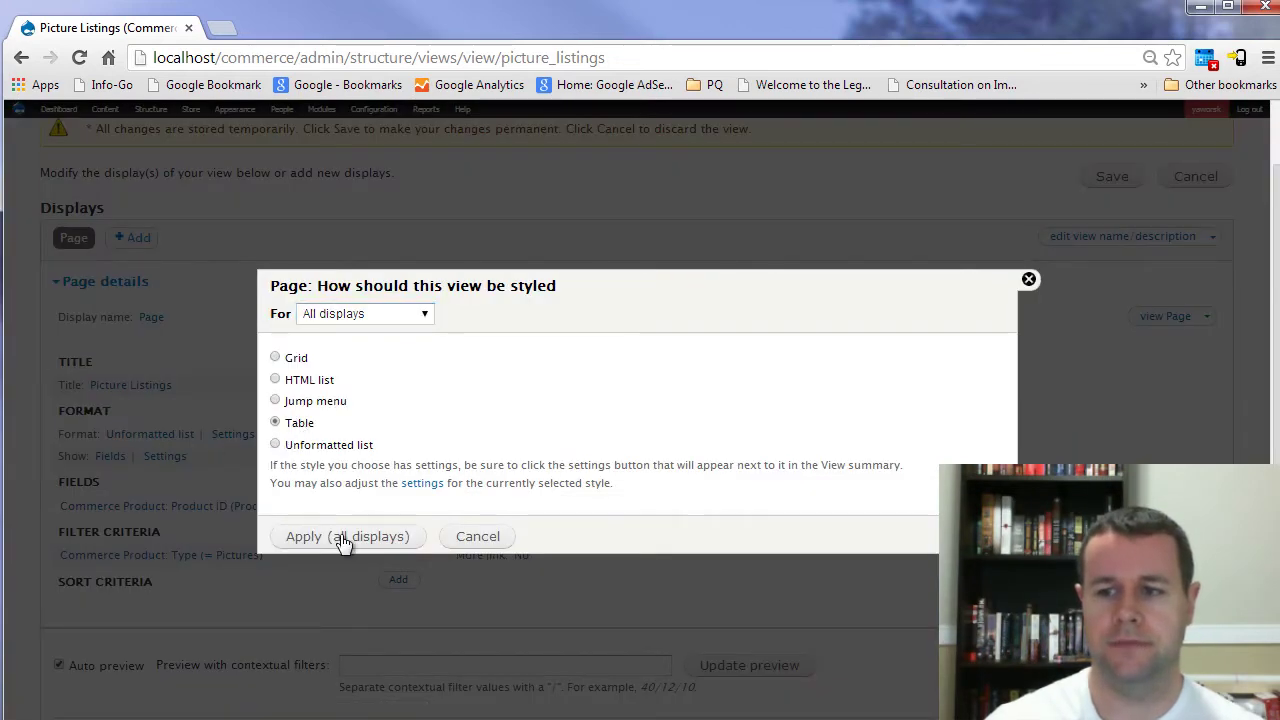
{"action": "left_click", "coordinate": [343, 538]}
{"action": "left_click", "coordinate": [235, 647]}
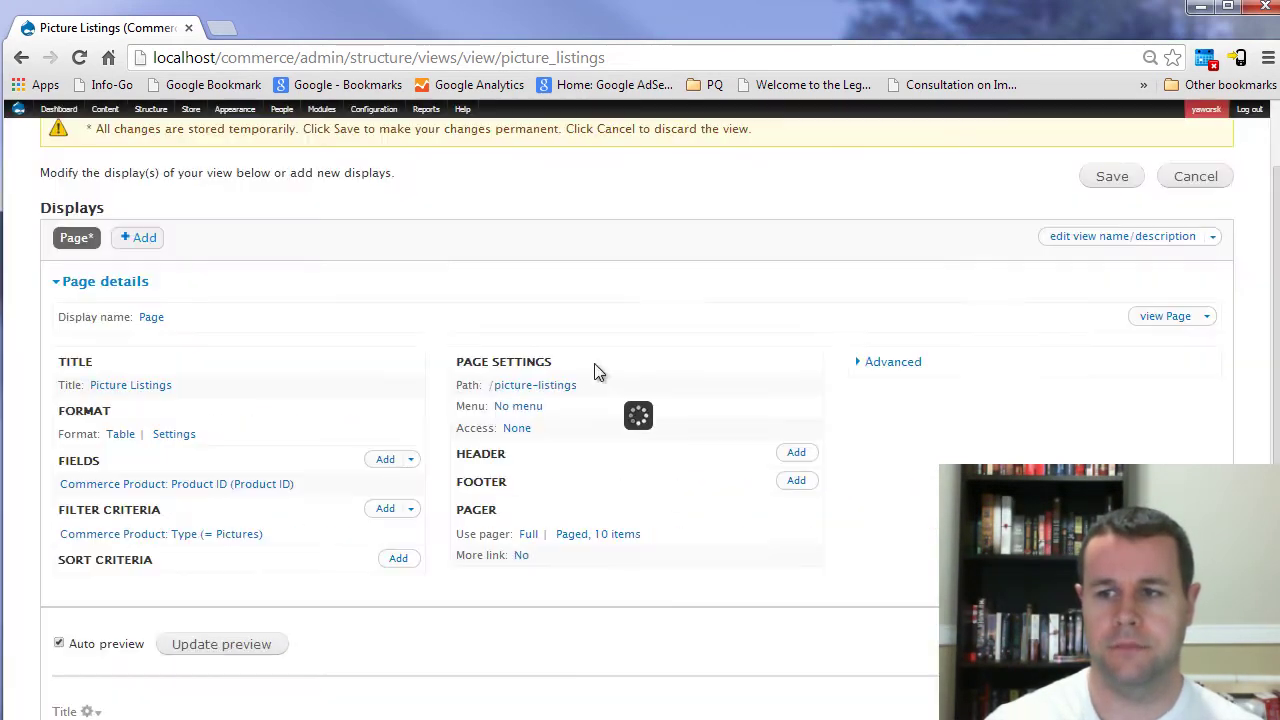
{"action": "scroll", "coordinate": [367, 539], "scroll_direction": "down", "scroll_amount": 1}
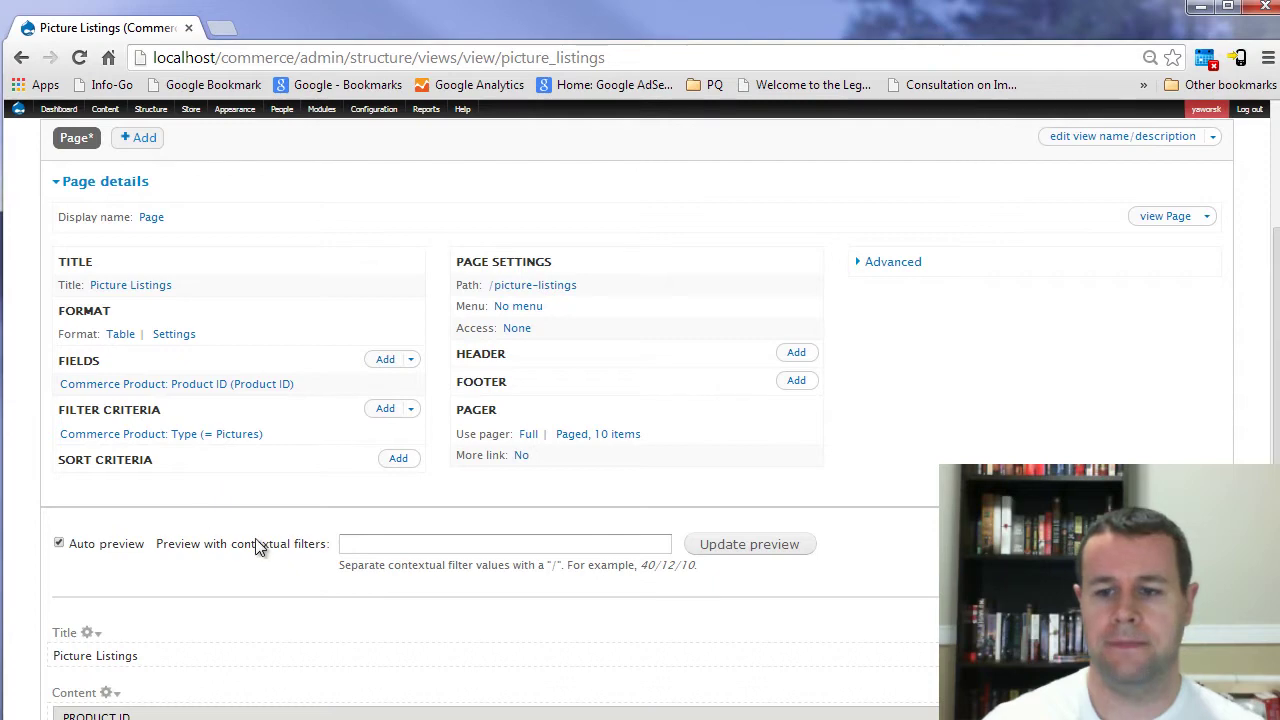
{"action": "scroll", "coordinate": [258, 545], "scroll_direction": "down", "scroll_amount": 1}
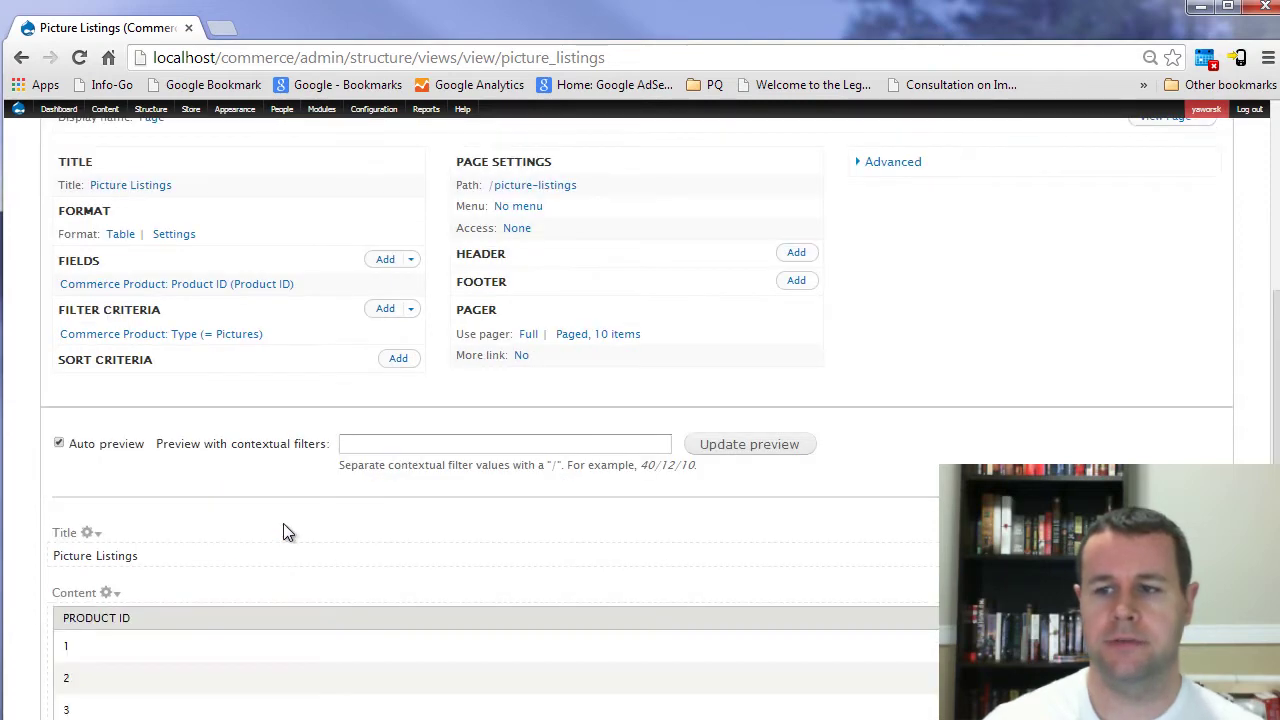
Step: Filter the available fields to Commerce Product and add Add to Cart form, Dog Name, Dog Picture, Price, SKU and Title to all displays
{"action": "left_click", "coordinate": [385, 261]}
{"action": "left_click", "coordinate": [640, 270]}
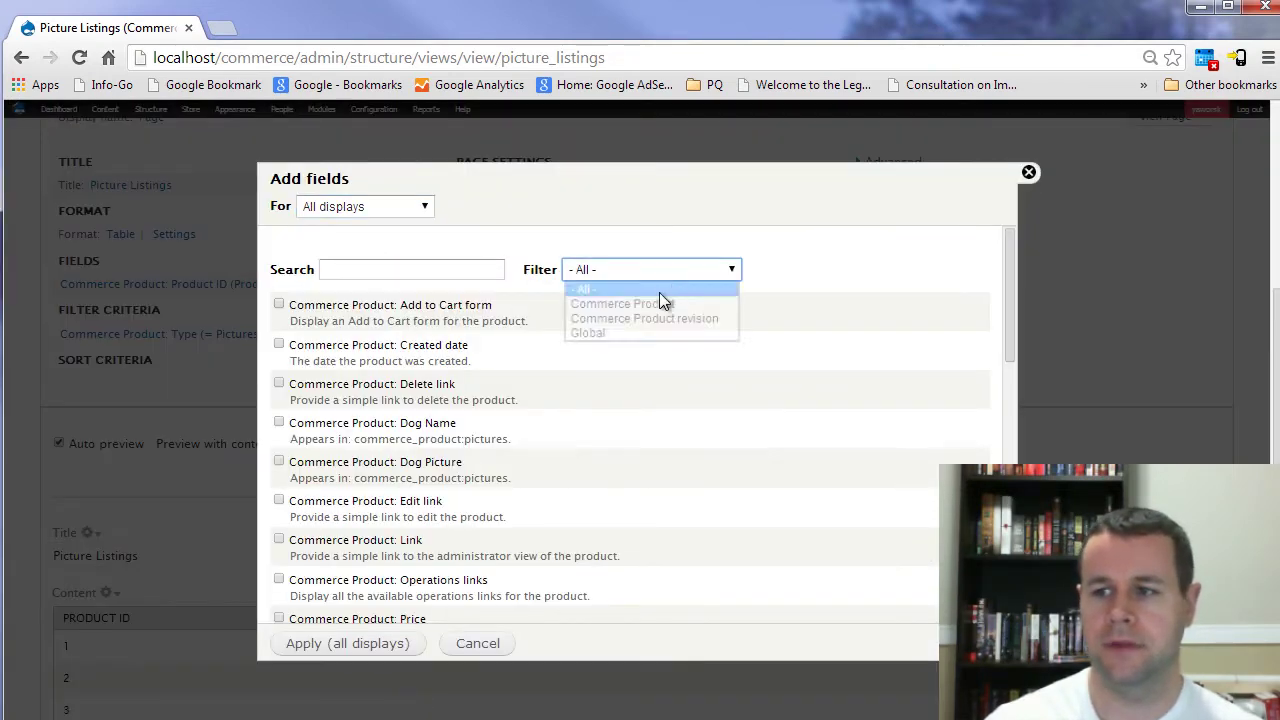
{"action": "left_click", "coordinate": [655, 304]}
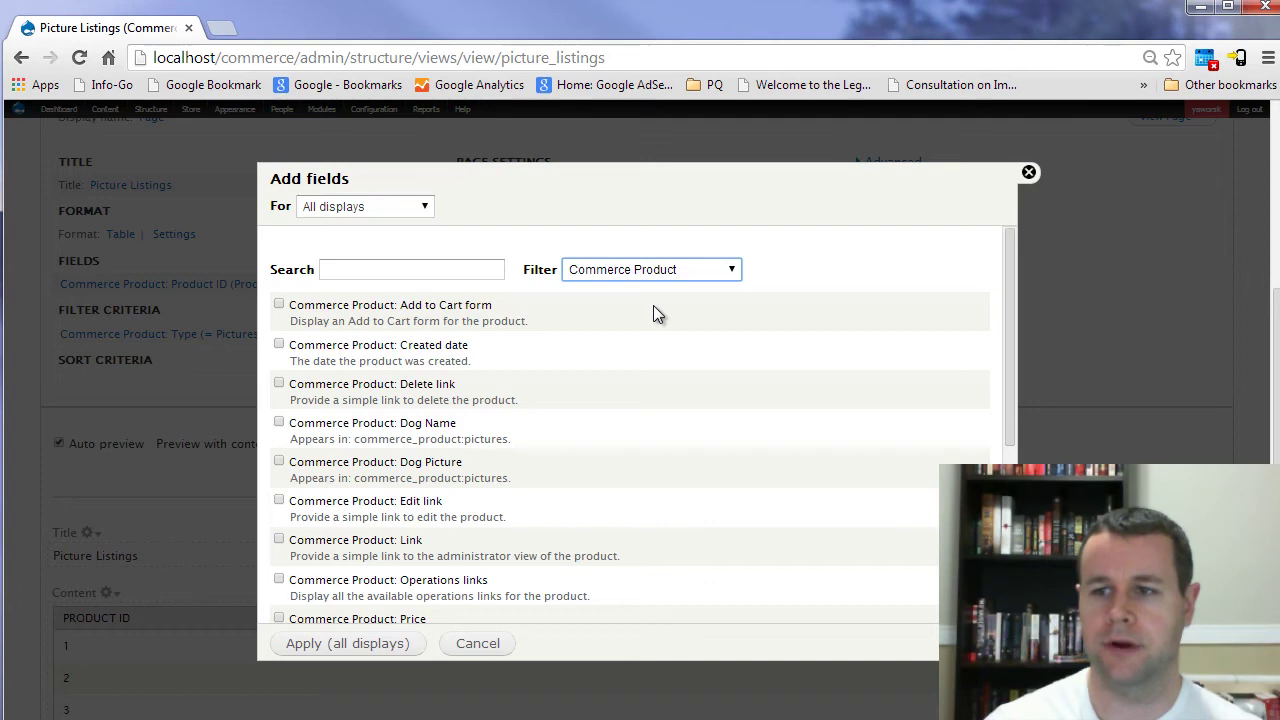
{"action": "left_click", "coordinate": [286, 305]}
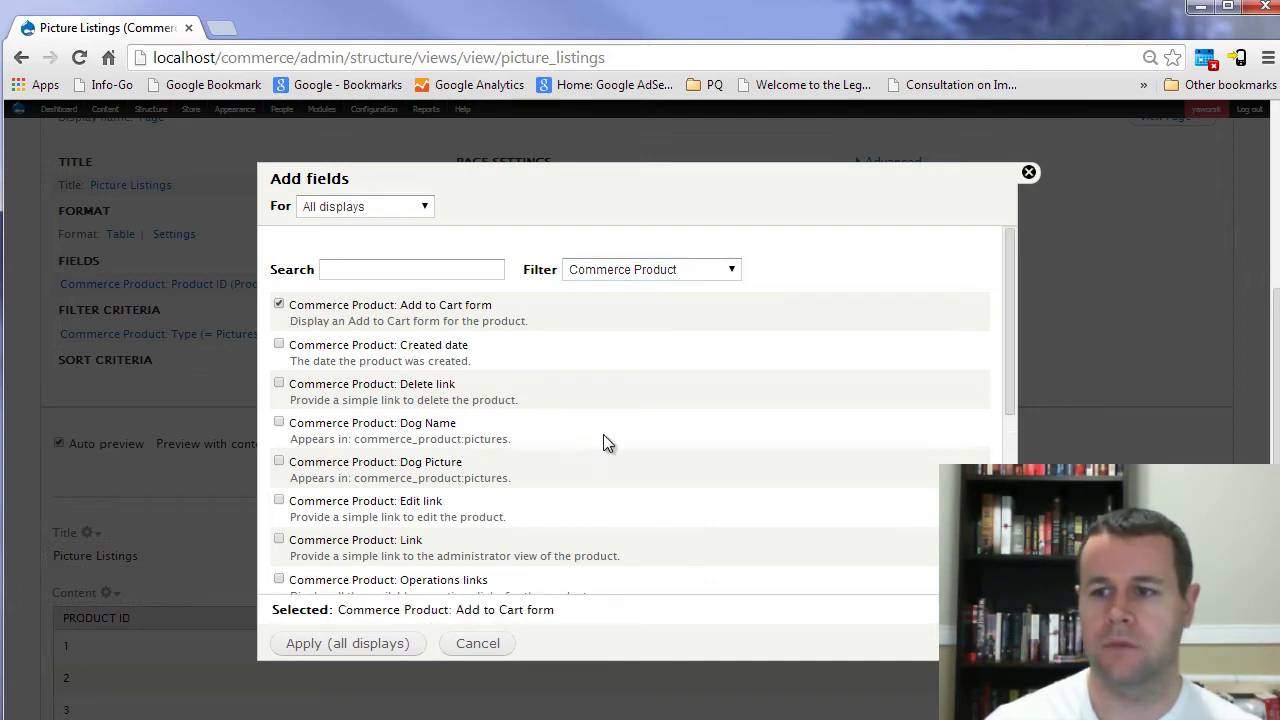
{"action": "scroll", "coordinate": [603, 434], "scroll_direction": "down", "scroll_amount": 1}
{"action": "left_click", "coordinate": [430, 325]}
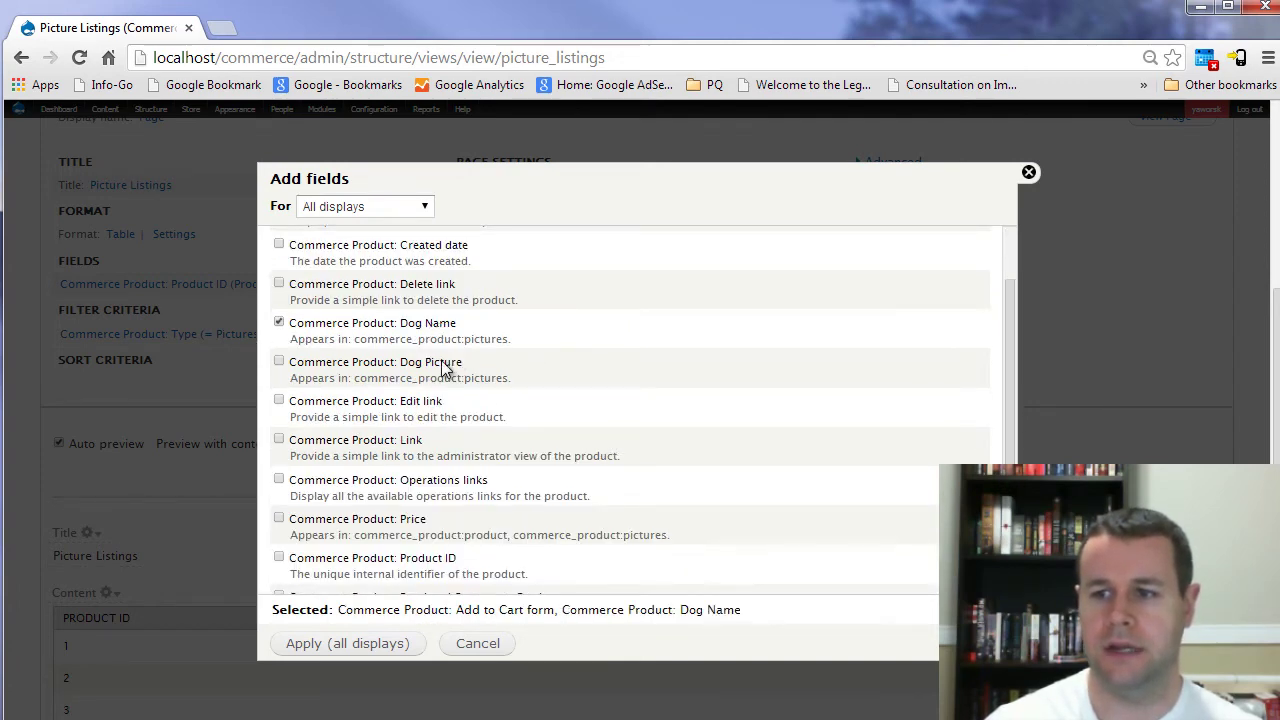
{"action": "left_click", "coordinate": [444, 369]}
{"action": "scroll", "coordinate": [550, 455], "scroll_direction": "down", "scroll_amount": 1}
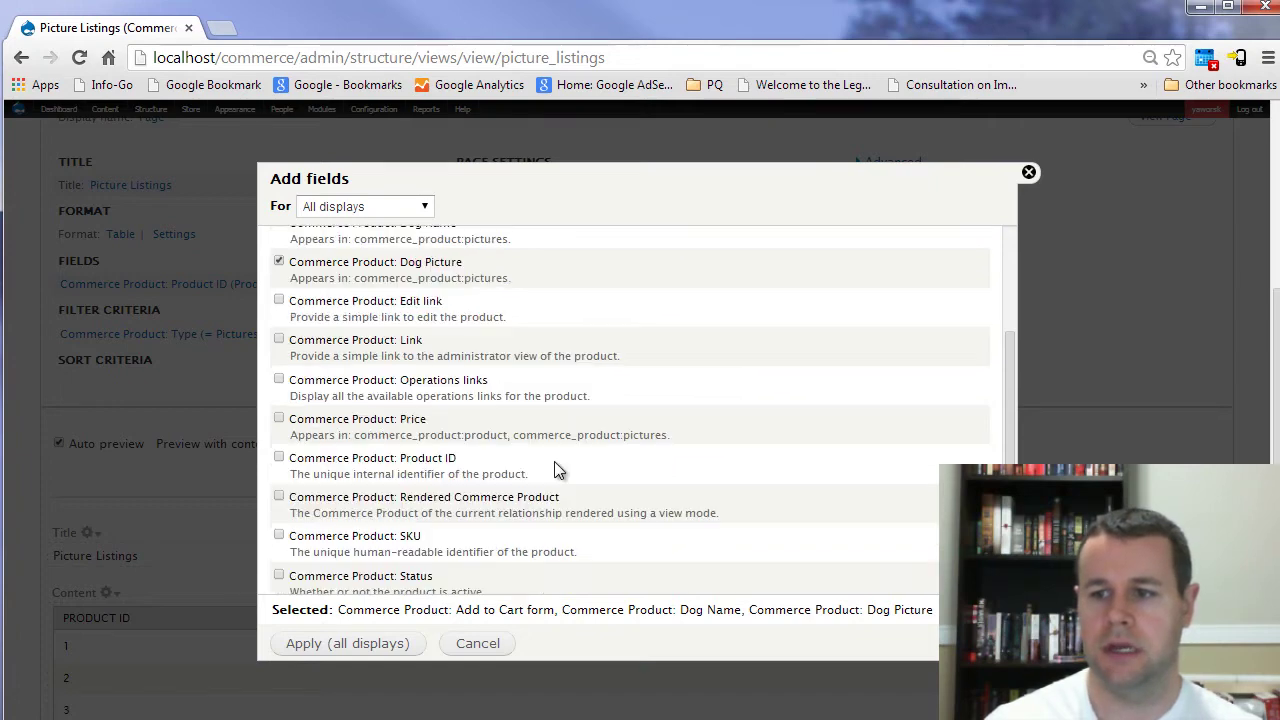
{"action": "left_click", "coordinate": [397, 425]}
{"action": "scroll", "coordinate": [618, 494], "scroll_direction": "down", "scroll_amount": 1}
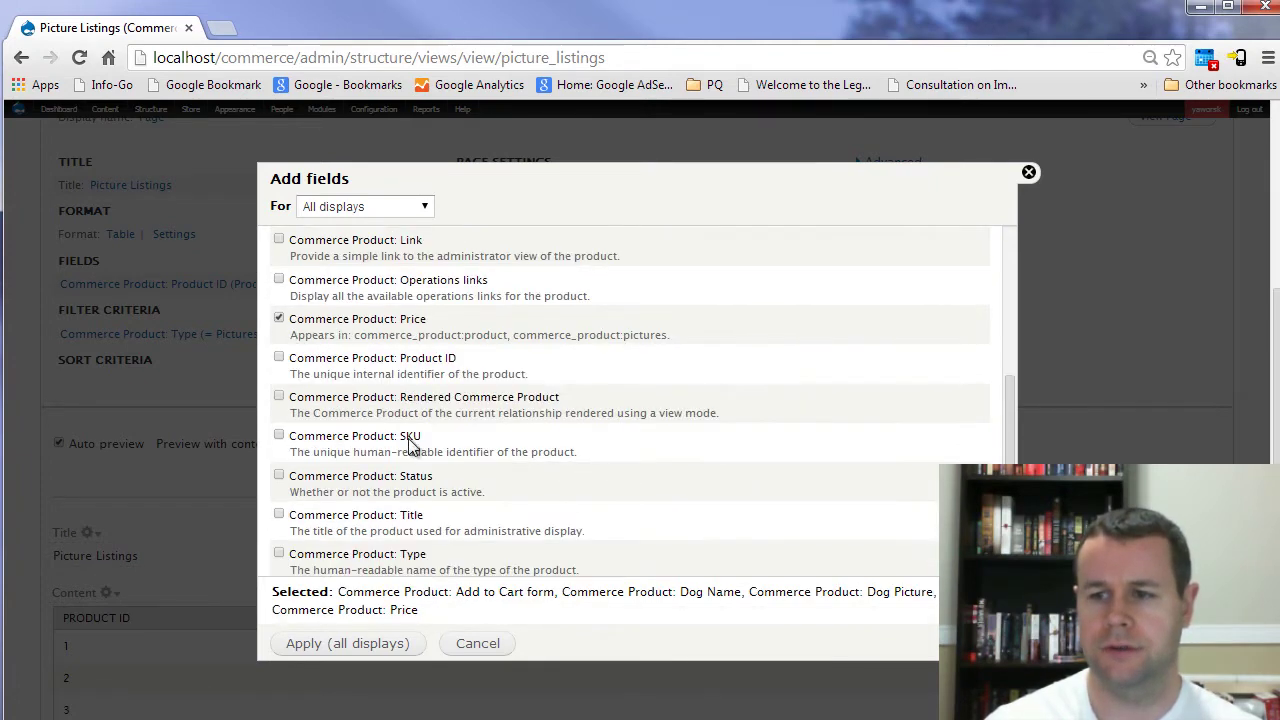
{"action": "left_click", "coordinate": [410, 443]}
{"action": "scroll", "coordinate": [501, 472], "scroll_direction": "down", "scroll_amount": 1}
{"action": "left_click", "coordinate": [403, 462]}
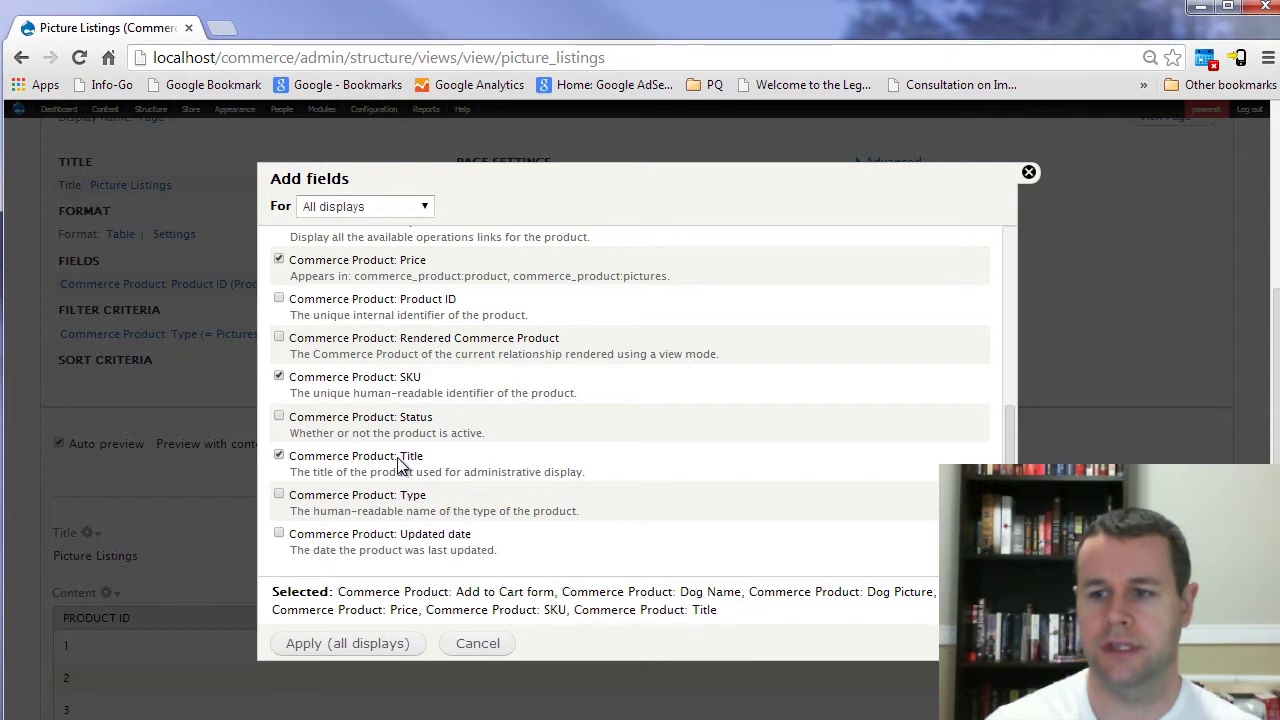
{"action": "left_click", "coordinate": [380, 650]}
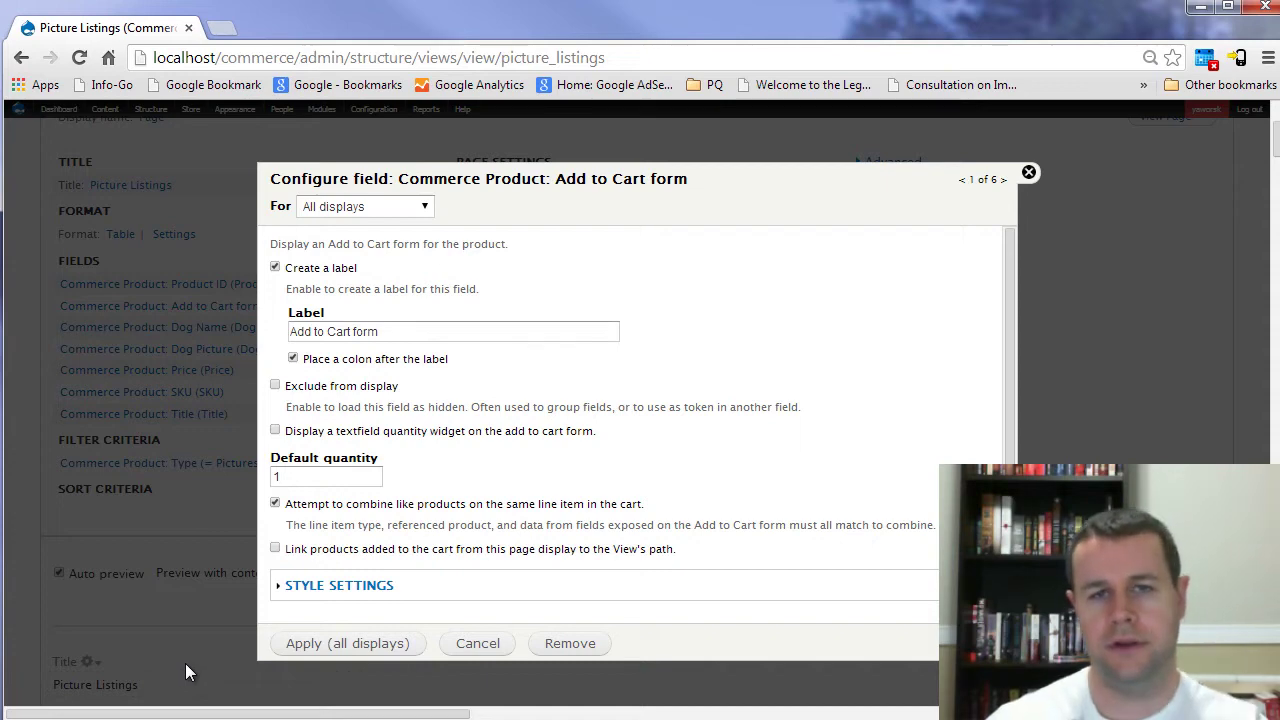
Step: Shorten the Add to Cart form field's label to Add to Cart and accept the default Dog Name field settings
{"action": "double_click", "coordinate": [374, 331]}
{"action": "key", "text": "BackSpace"}
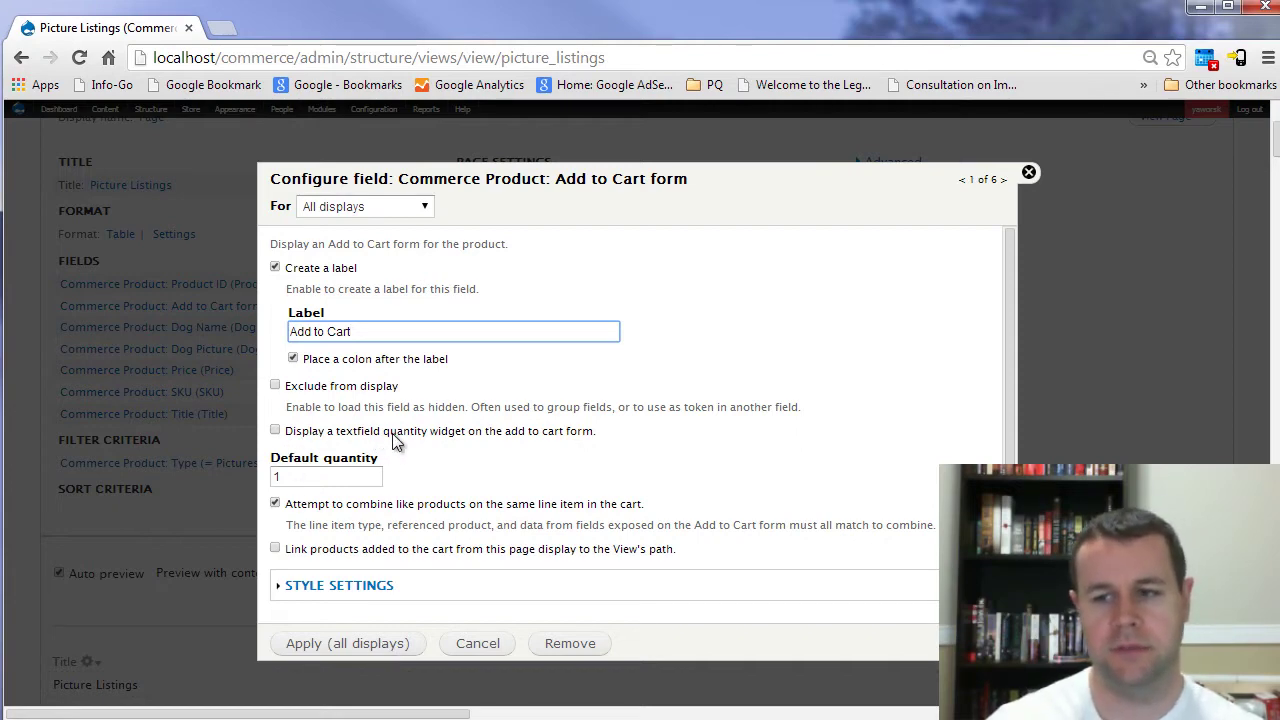
{"action": "left_click", "coordinate": [348, 643]}
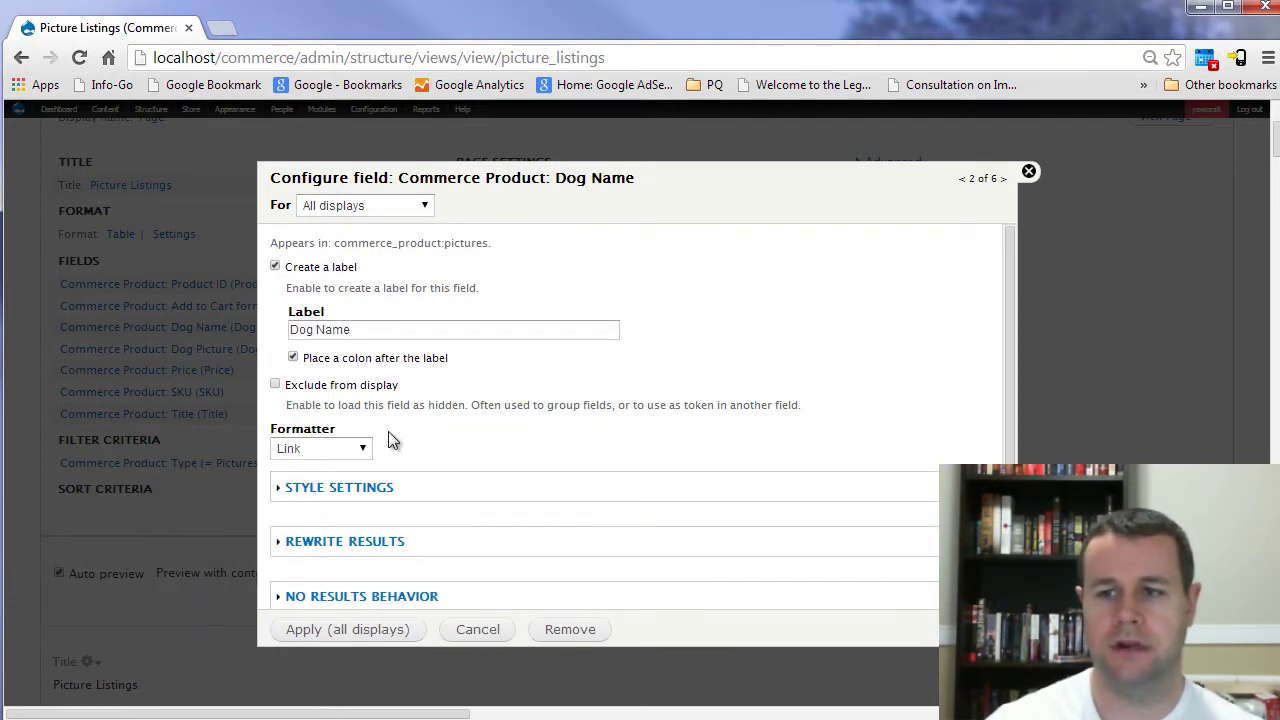
{"action": "left_click", "coordinate": [385, 630]}
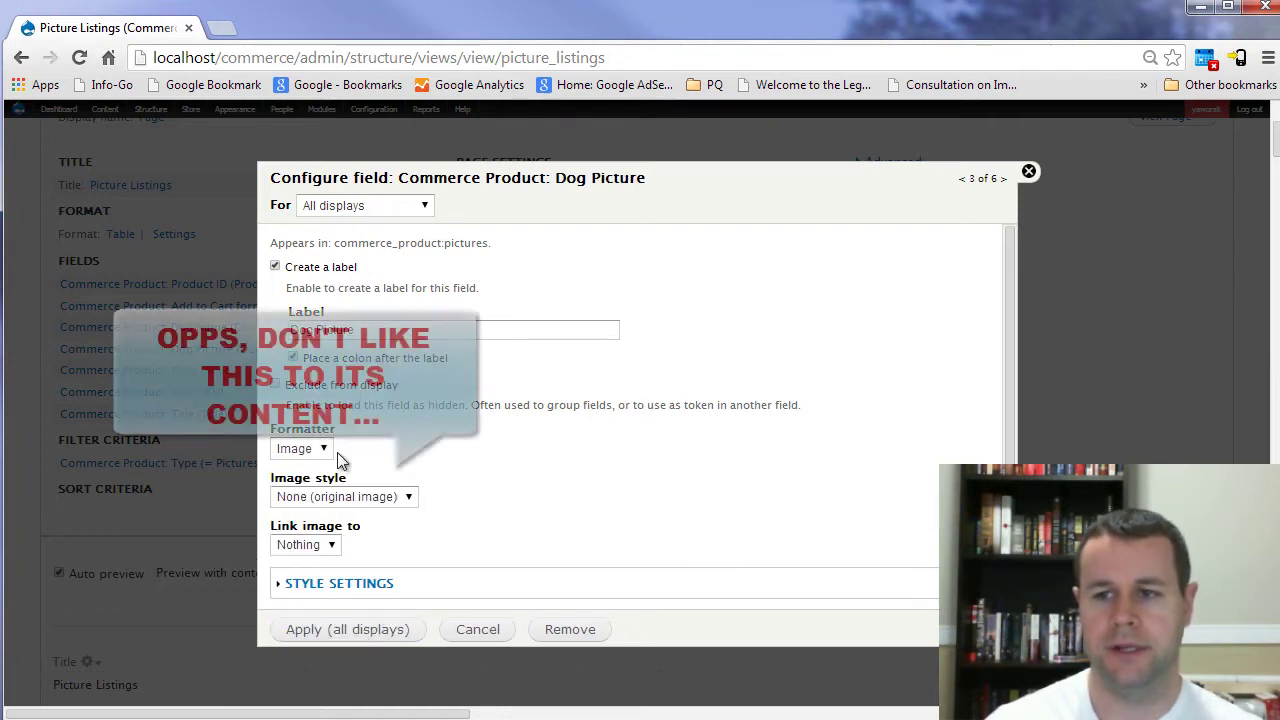
Step: Set the Dog Picture field's image style to Thumbnail (100x100) and link the image to Content
{"action": "left_click", "coordinate": [370, 498]}
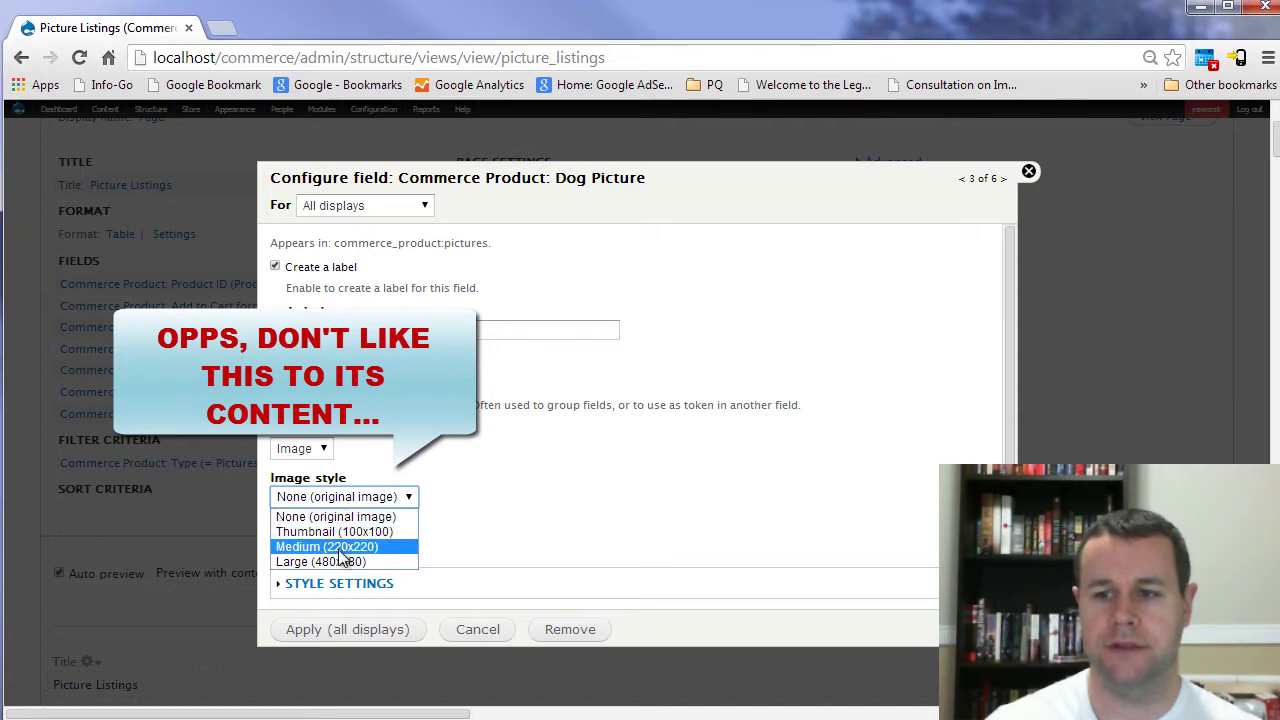
{"action": "left_click", "coordinate": [380, 533]}
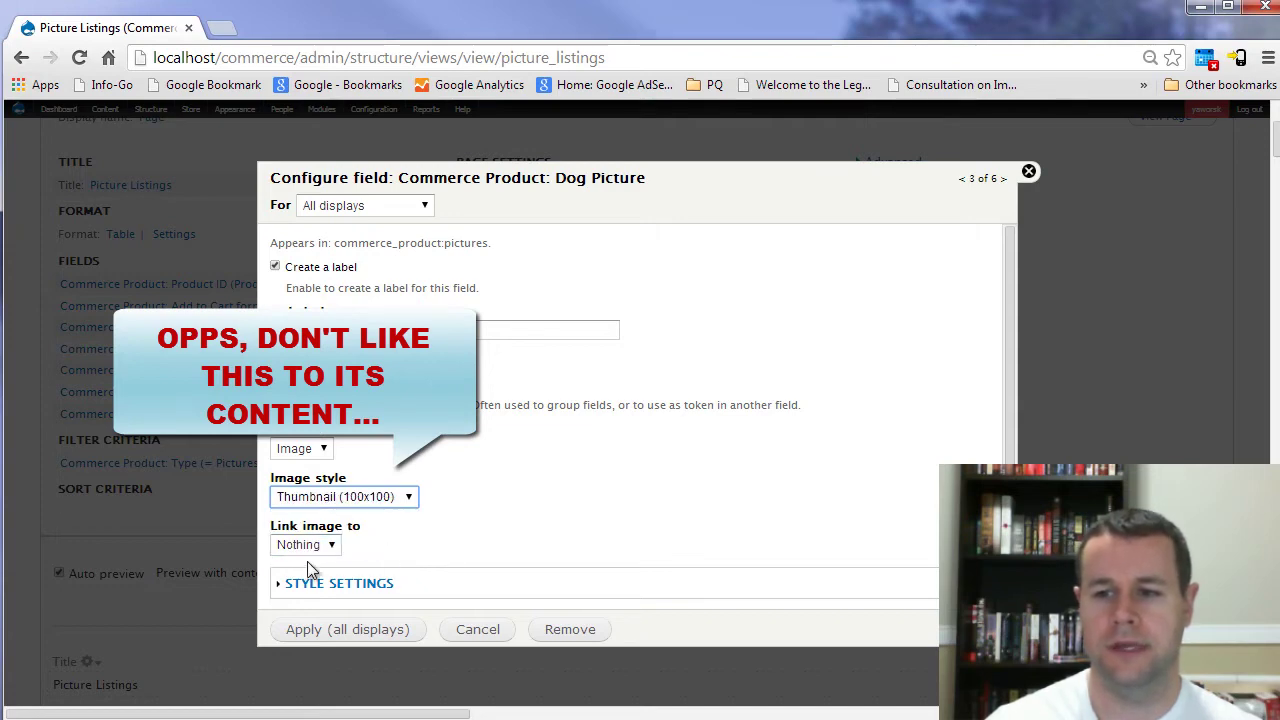
{"action": "left_click", "coordinate": [332, 545]}
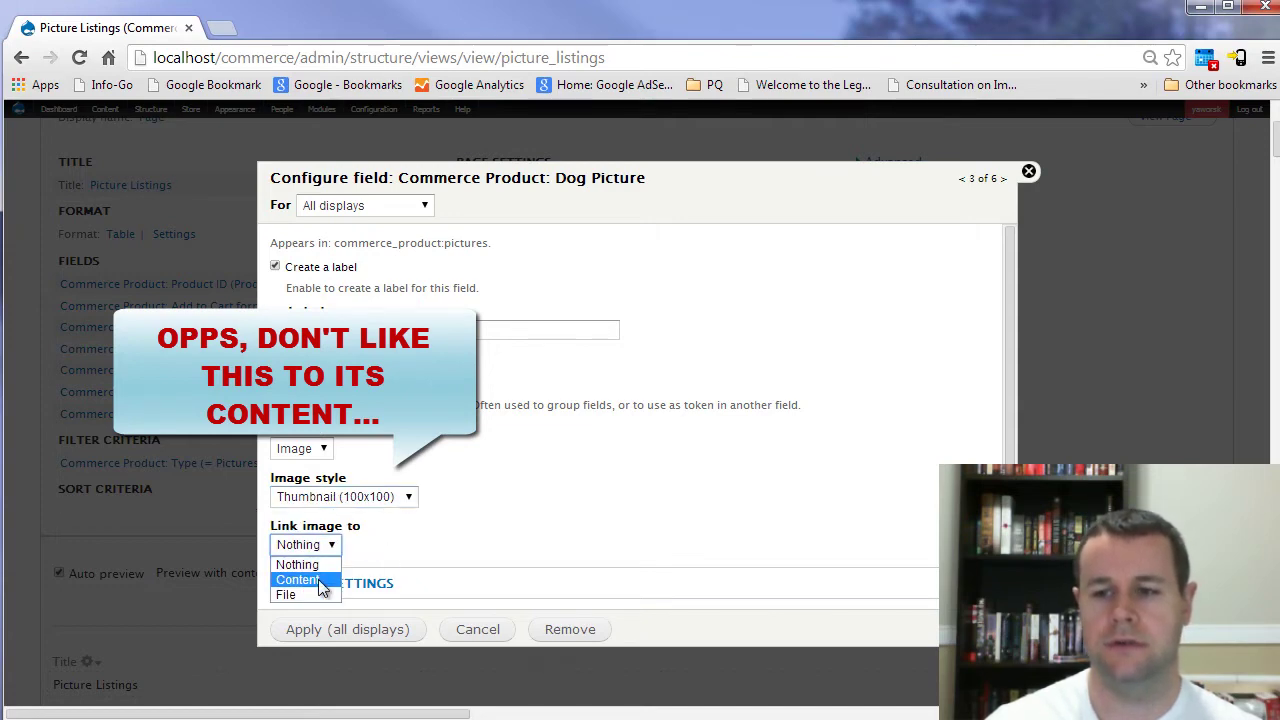
{"action": "left_click", "coordinate": [320, 580]}
{"action": "left_click", "coordinate": [366, 629]}
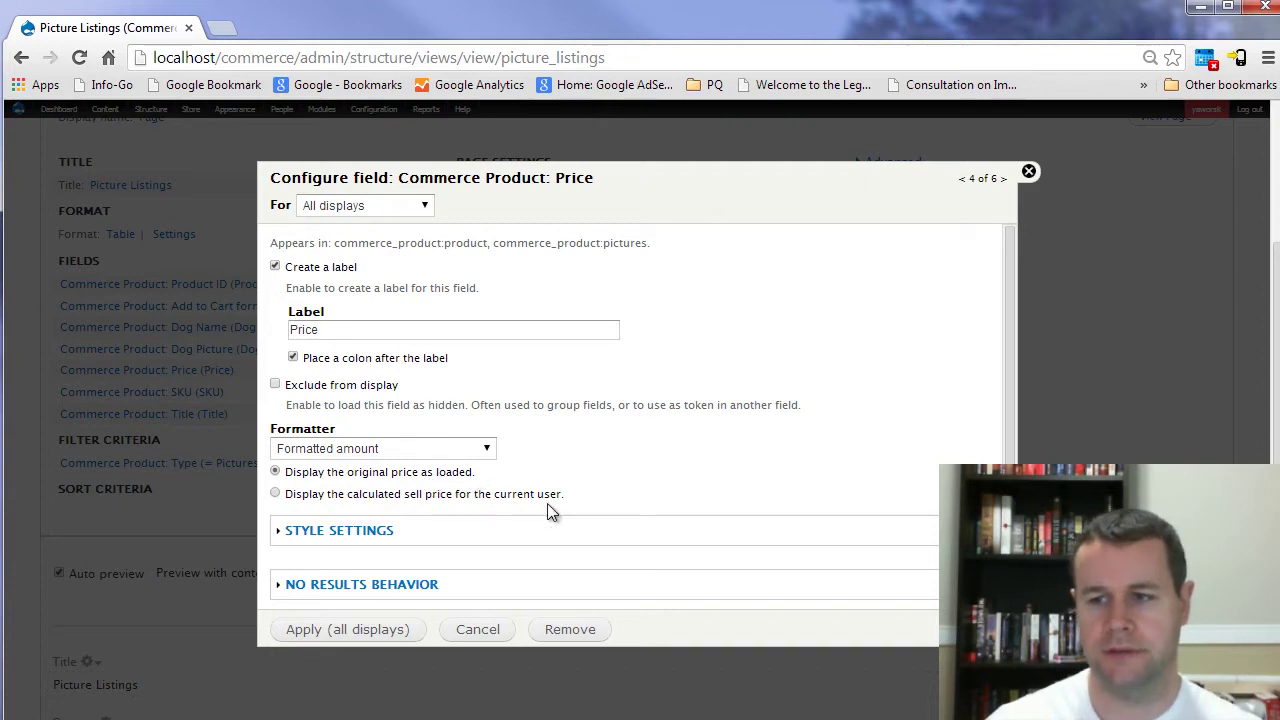
Step: Accept the default settings for the Price, SKU and Title fields and check the table in the preview
{"action": "left_click", "coordinate": [372, 633]}
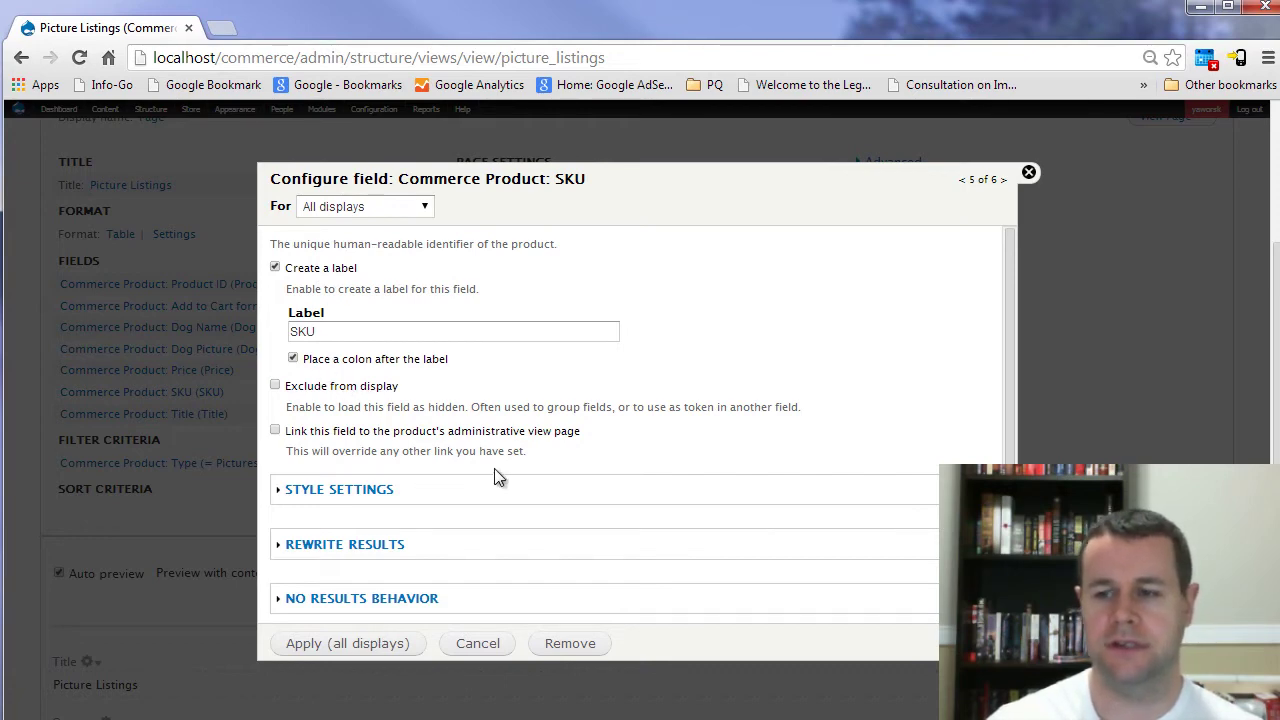
{"action": "left_click", "coordinate": [370, 648]}
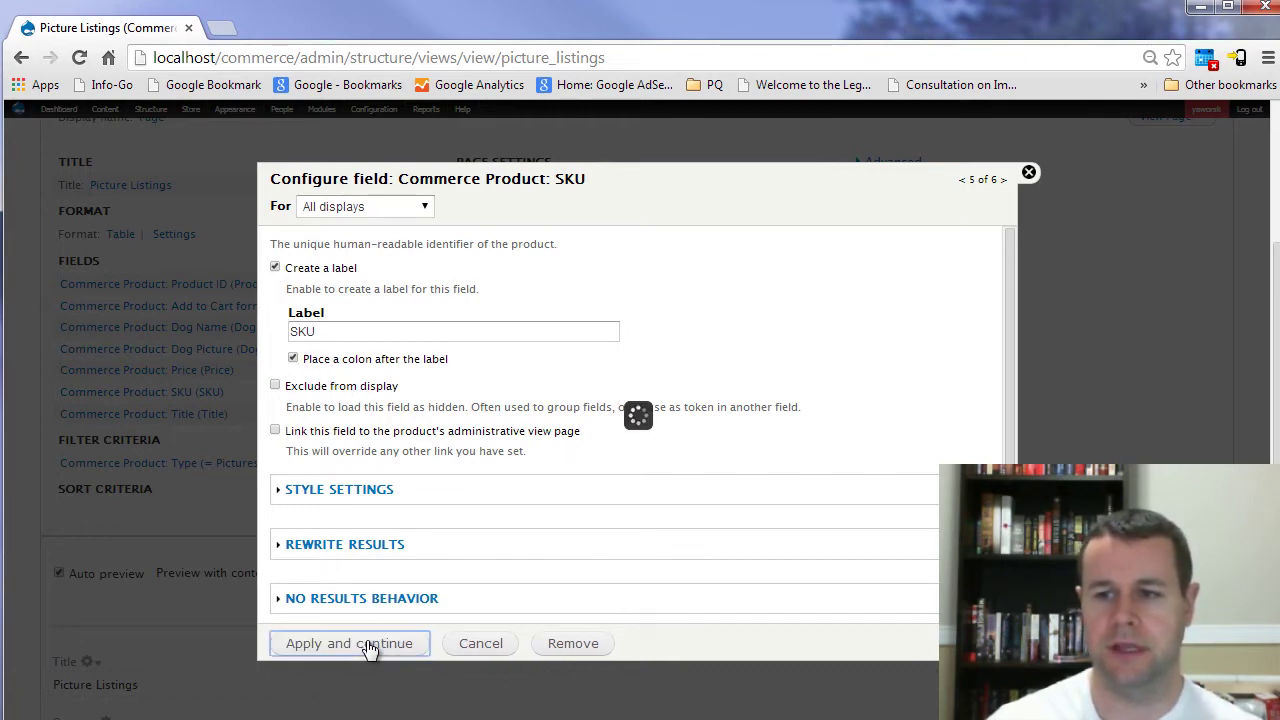
{"action": "left_click", "coordinate": [368, 645]}
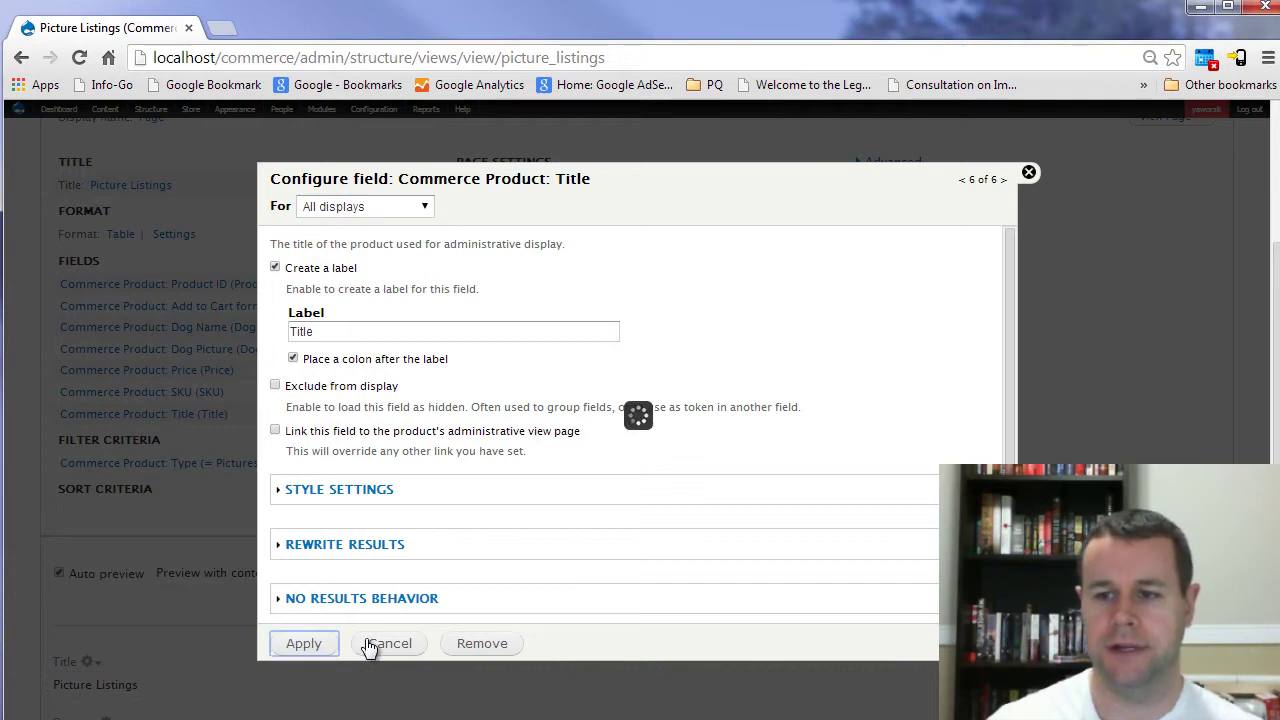
{"action": "scroll", "coordinate": [393, 573], "scroll_direction": "down", "scroll_amount": 2}
{"action": "scroll", "coordinate": [395, 578], "scroll_direction": "down", "scroll_amount": 4}
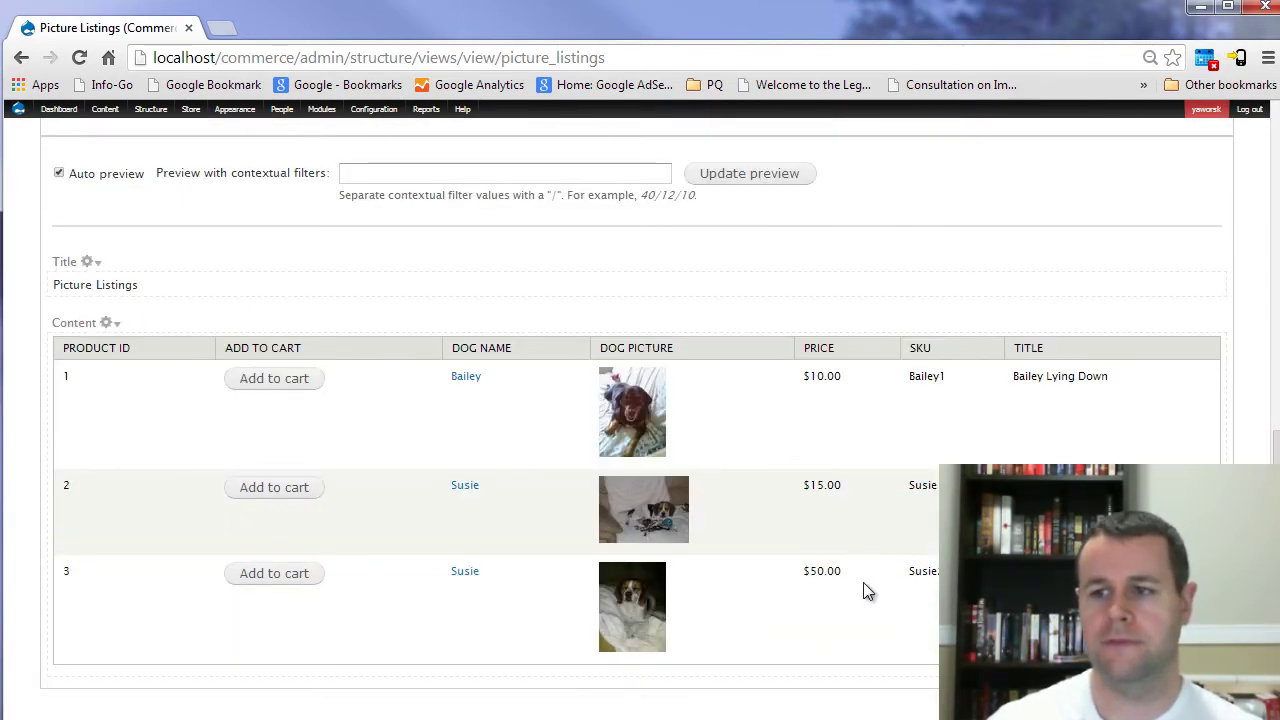
Step: Rearrange the fields into the order Product ID, Title, Dog Name, Dog Picture, Price, SKU, Add to Cart and check the preview
{"action": "scroll", "coordinate": [810, 582], "scroll_direction": "up", "scroll_amount": 7}
{"action": "scroll", "coordinate": [471, 594], "scroll_direction": "down", "scroll_amount": 2}
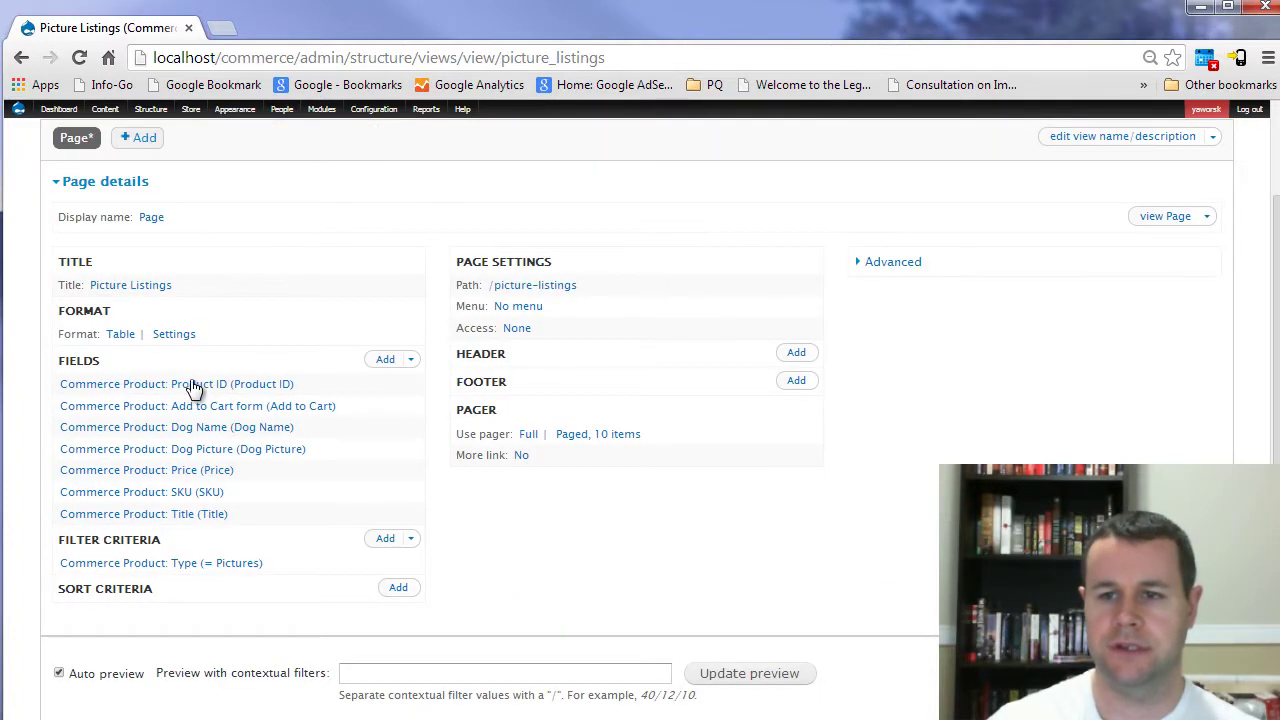
{"action": "left_click", "coordinate": [412, 366]}
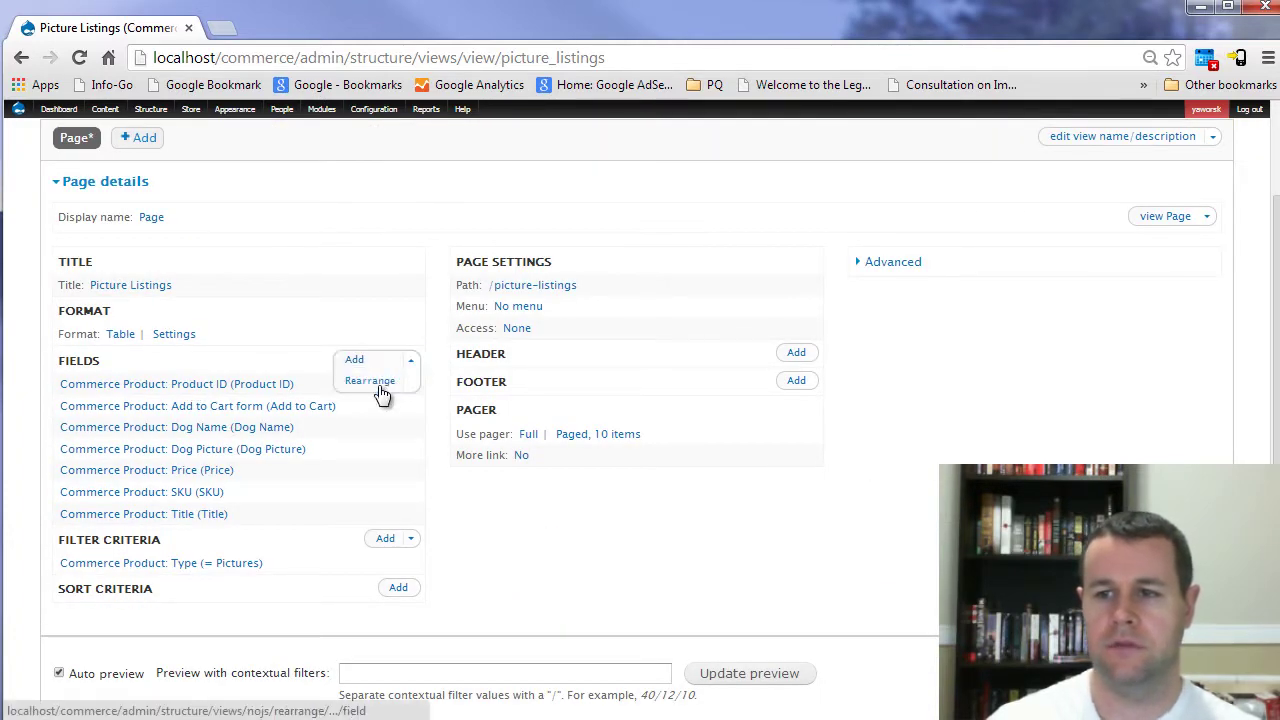
{"action": "left_click", "coordinate": [376, 386]}
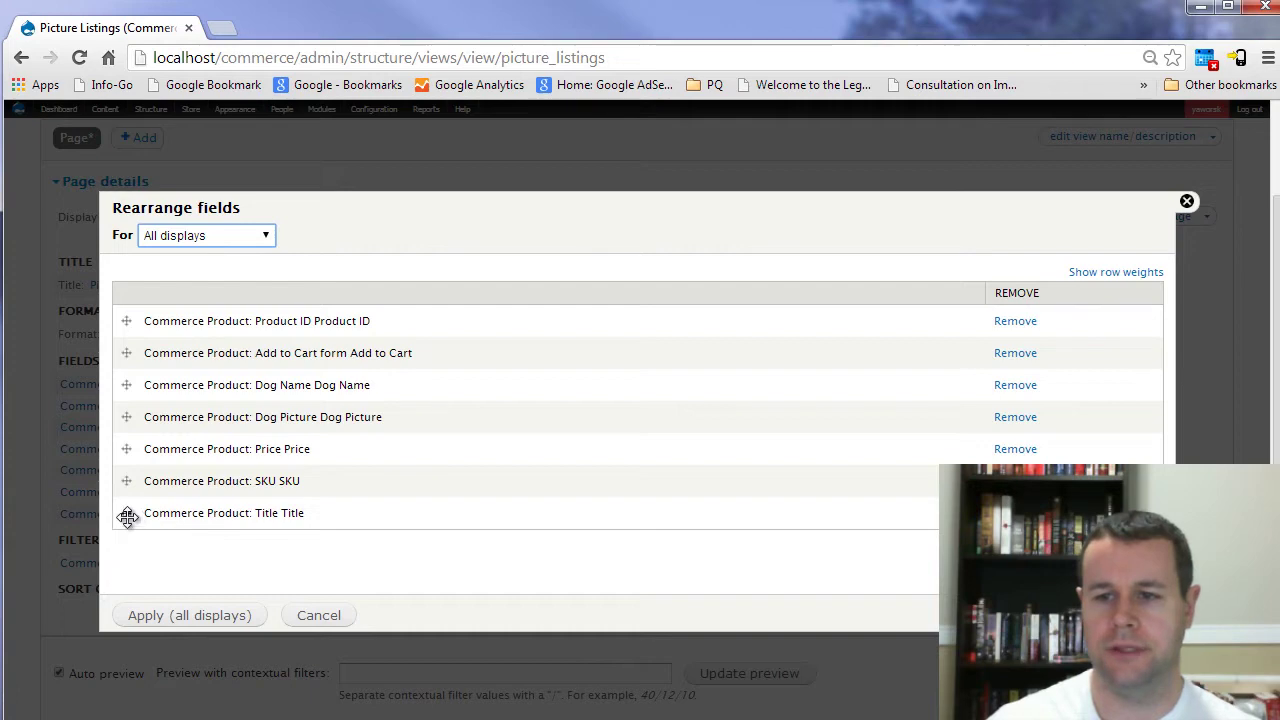
{"action": "left_click_drag", "start_coordinate": [126, 513], "coordinate": [135, 336]}
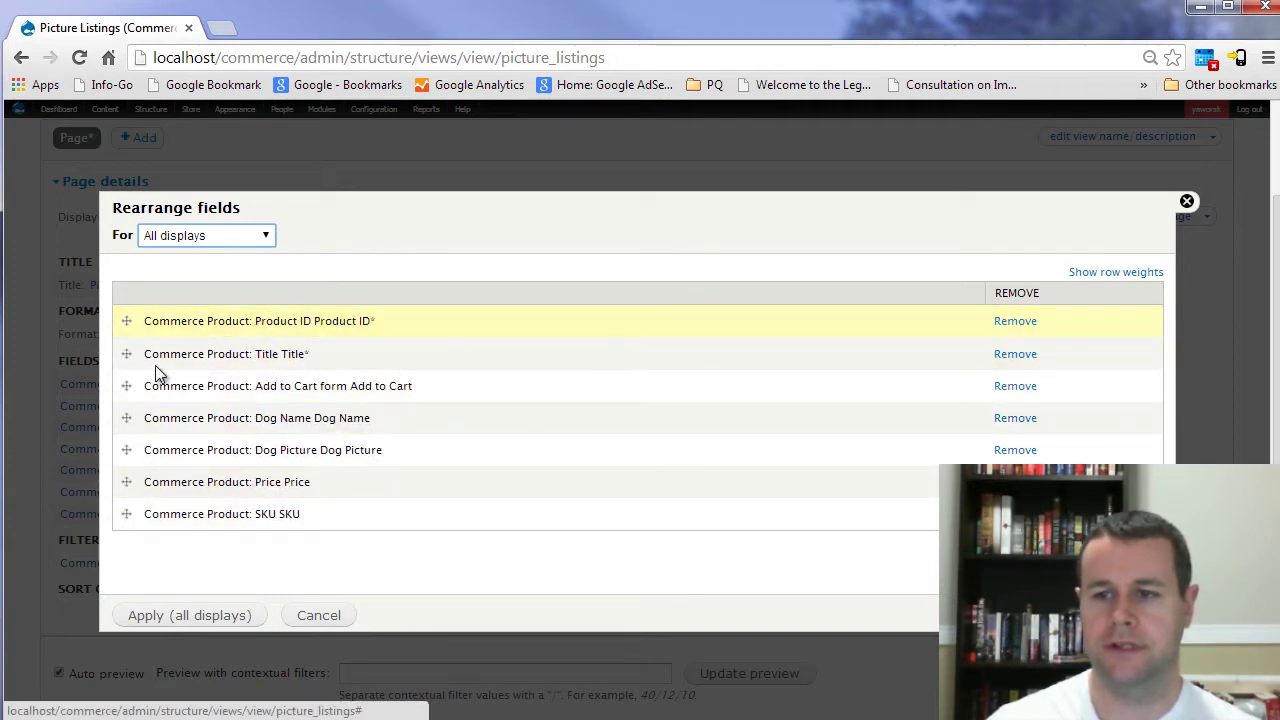
{"action": "left_click_drag", "start_coordinate": [128, 418], "coordinate": [133, 388]}
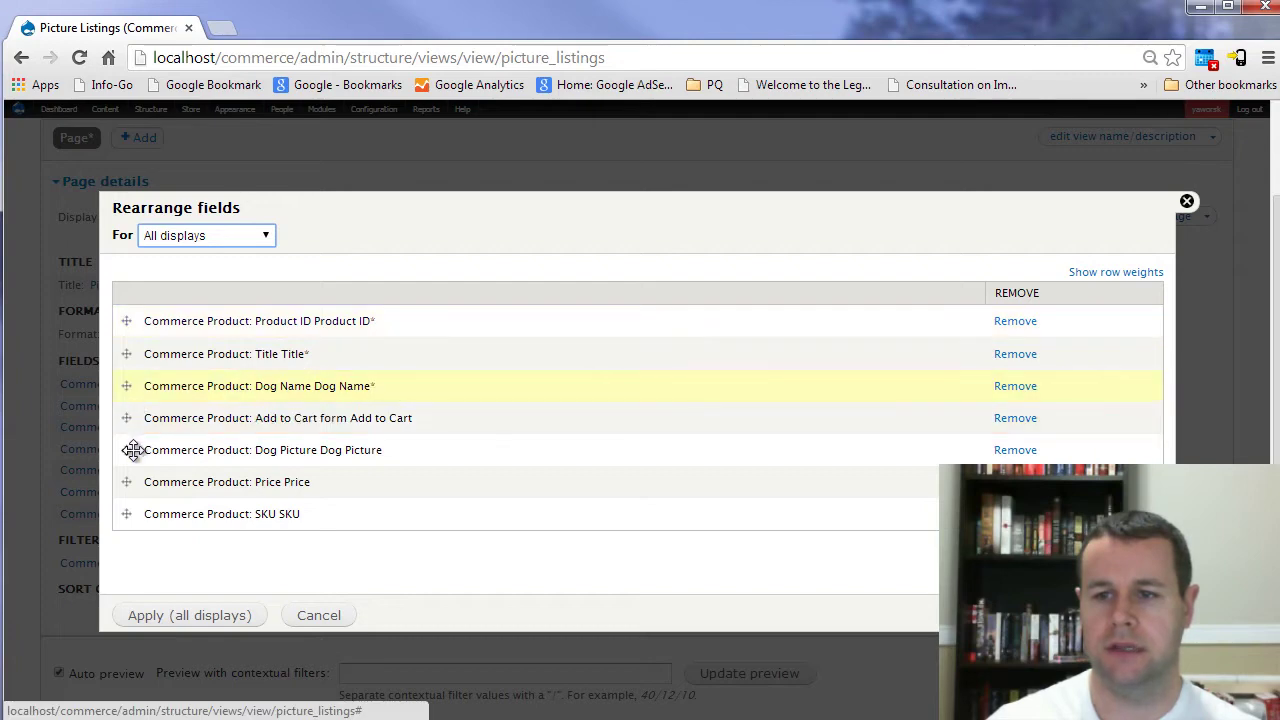
{"action": "left_click_drag", "start_coordinate": [131, 448], "coordinate": [128, 418]}
{"action": "left_click_drag", "start_coordinate": [125, 487], "coordinate": [126, 468]}
{"action": "left_click_drag", "start_coordinate": [126, 512], "coordinate": [123, 480]}
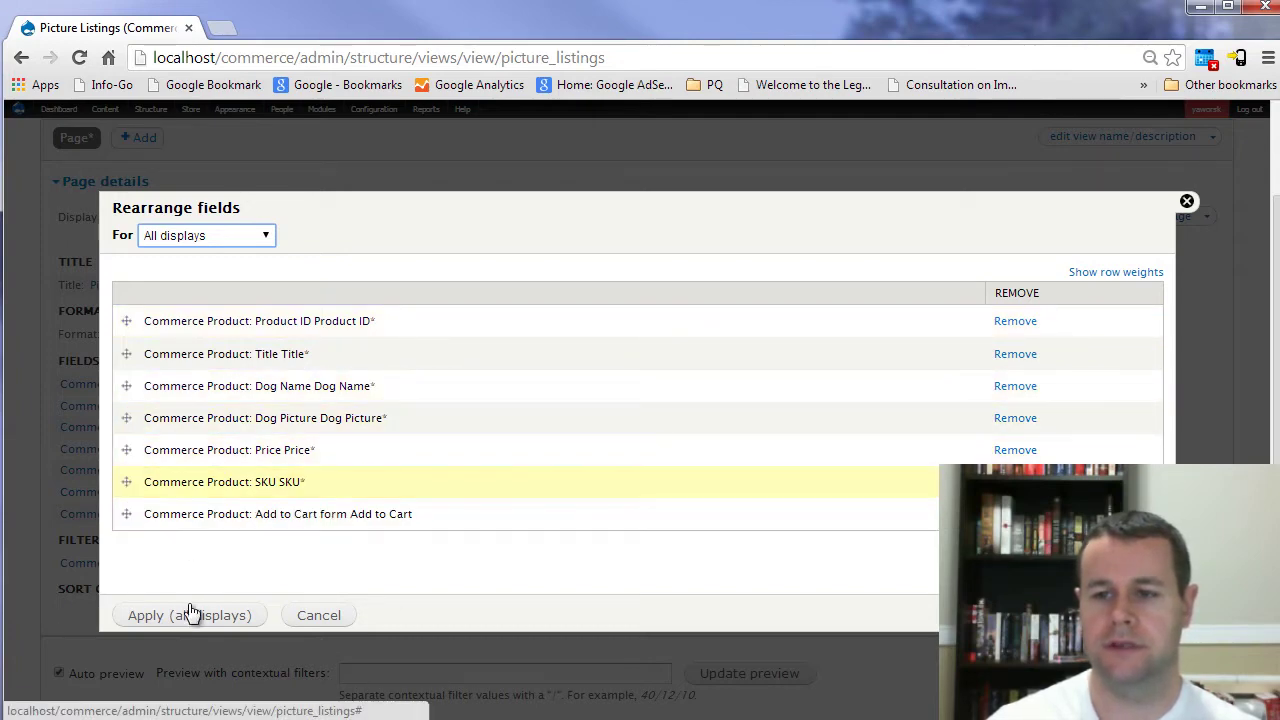
{"action": "left_click", "coordinate": [190, 615]}
{"action": "scroll", "coordinate": [586, 591], "scroll_direction": "down", "scroll_amount": 2}
{"action": "scroll", "coordinate": [337, 523], "scroll_direction": "down", "scroll_amount": 3}
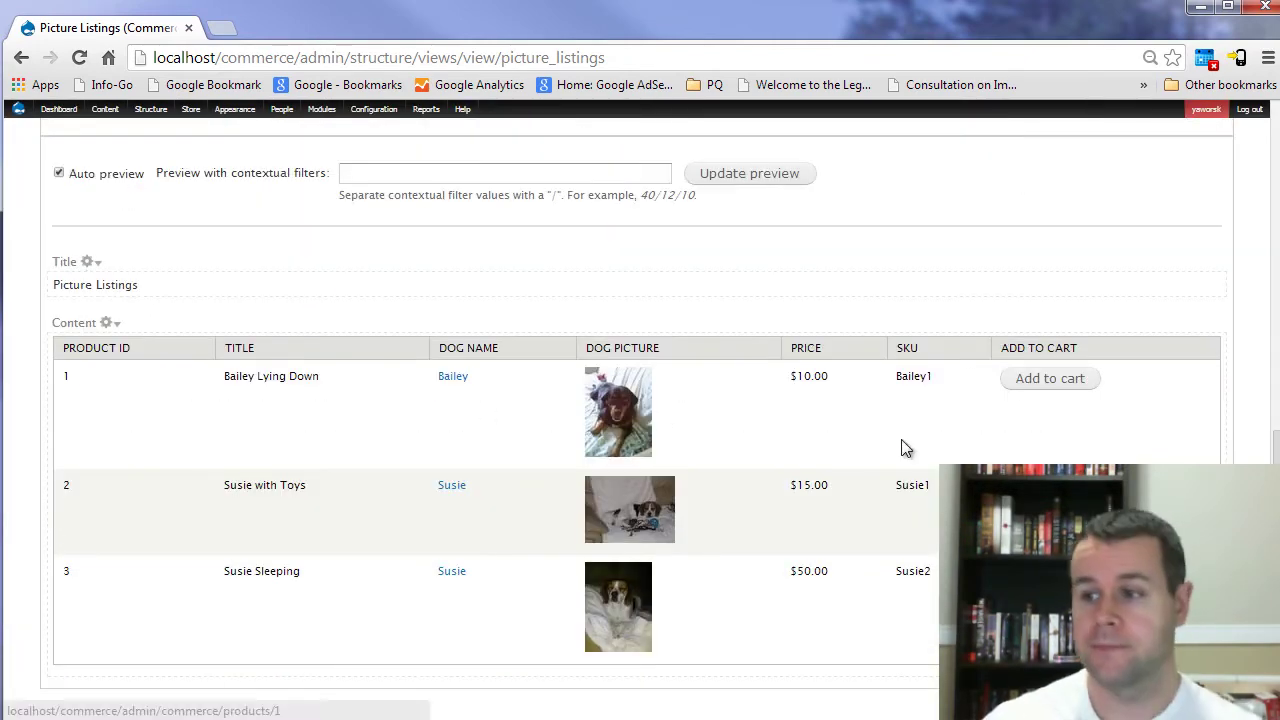
Step: Give the page a Menu tab entry titled Dog Picture Store, described as "Purchase limited edition pictures of bailey and susie", in the Navigation menu
{"action": "scroll", "coordinate": [797, 552], "scroll_direction": "up", "scroll_amount": 6}
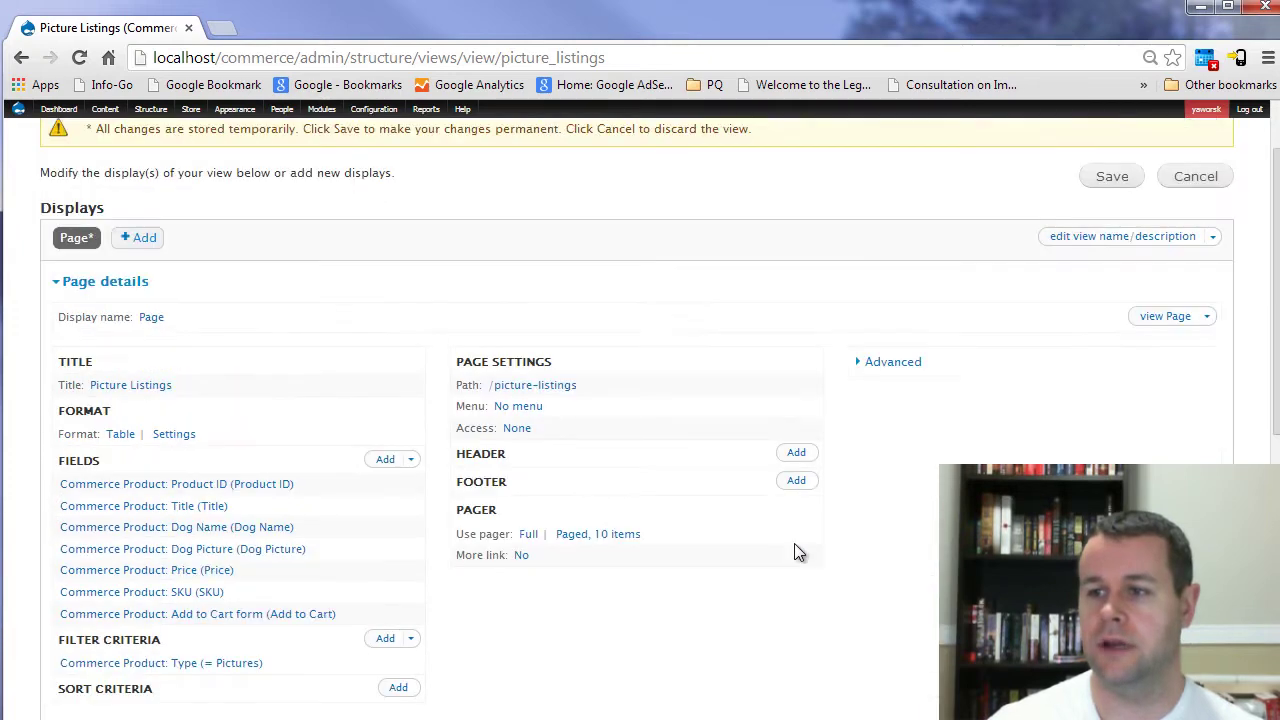
{"action": "left_click", "coordinate": [521, 408]}
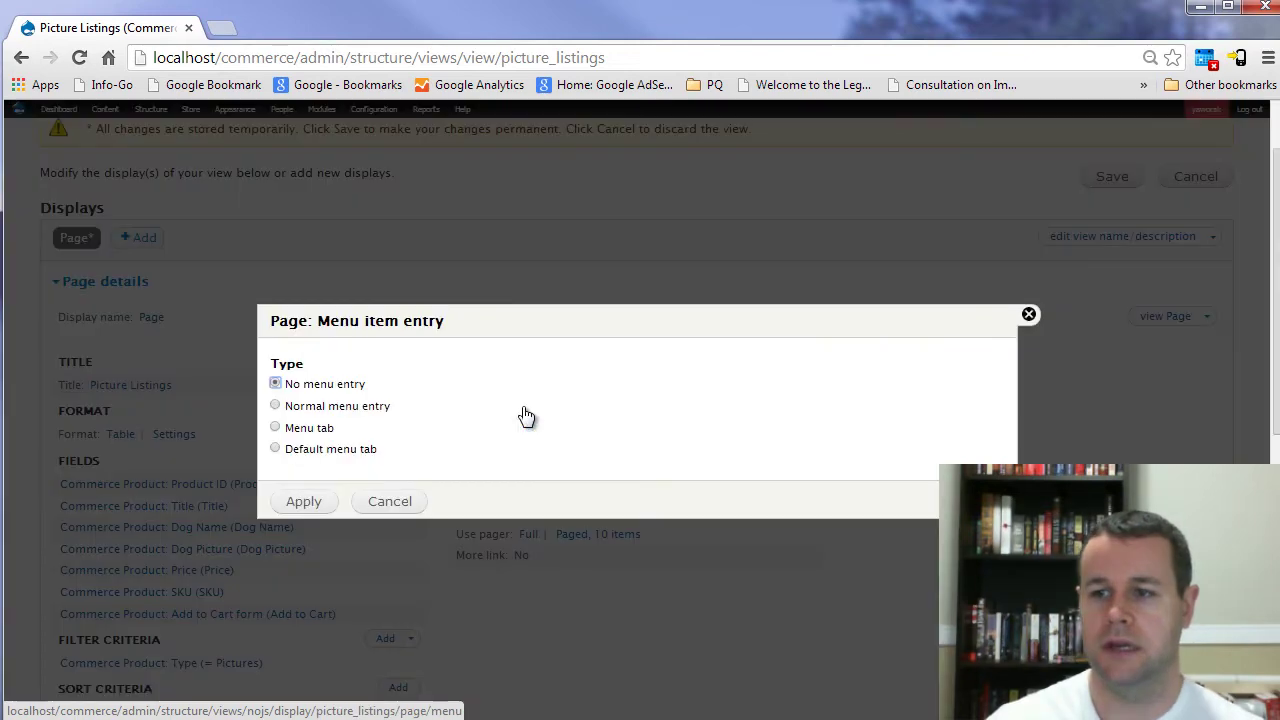
{"action": "left_click", "coordinate": [318, 432]}
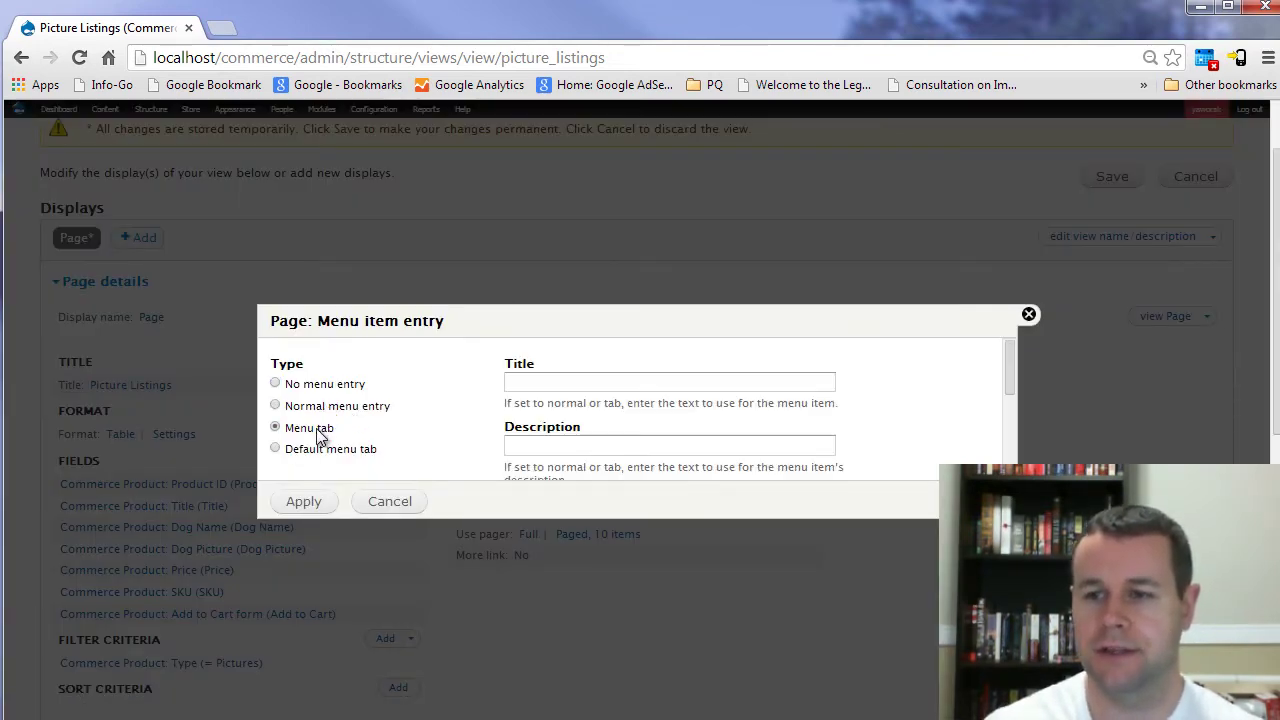
{"action": "left_click", "coordinate": [595, 421]}
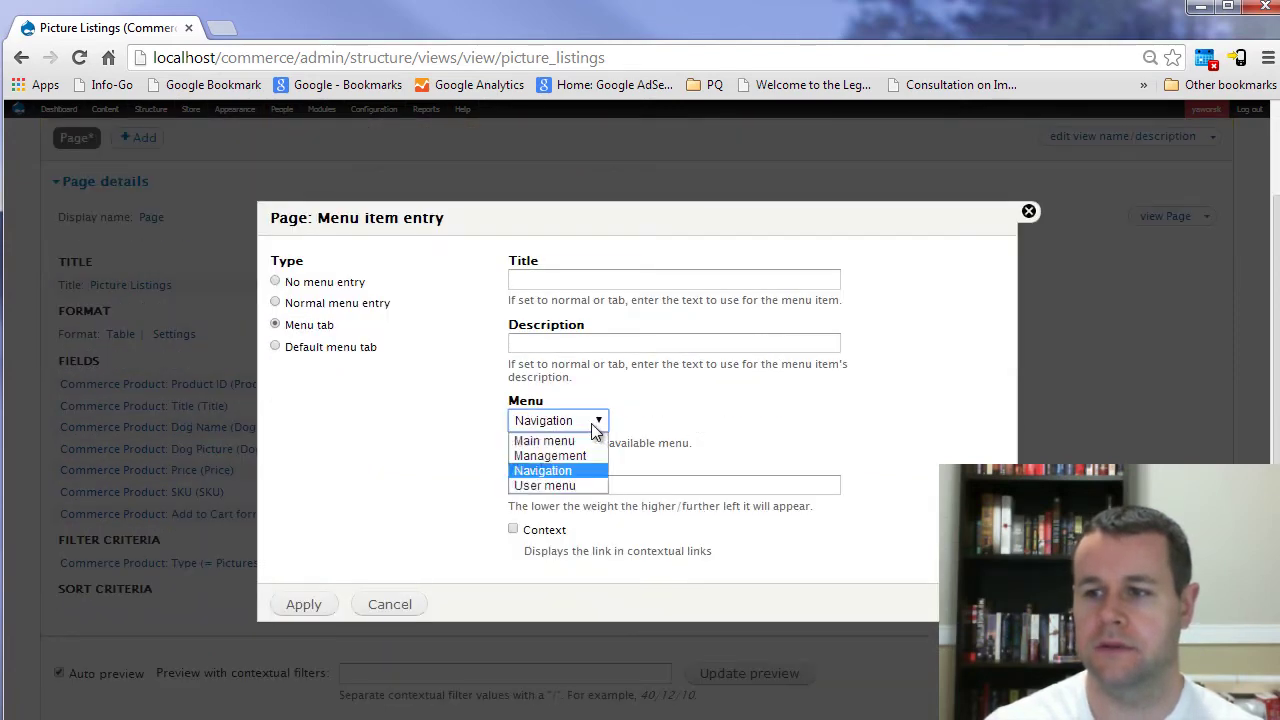
{"action": "scroll", "coordinate": [591, 423], "scroll_direction": "down", "scroll_amount": 1}
{"action": "left_click", "coordinate": [591, 423]}
{"action": "left_click", "coordinate": [591, 423]}
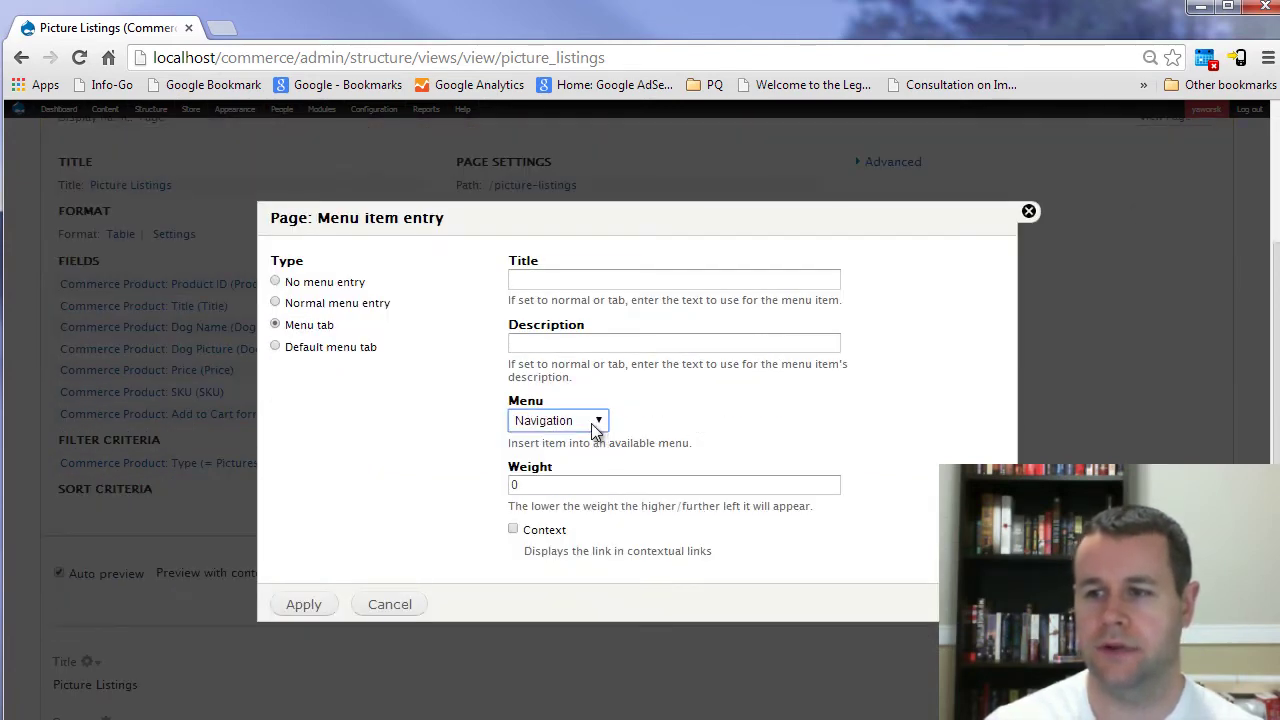
{"action": "left_click", "coordinate": [546, 286]}
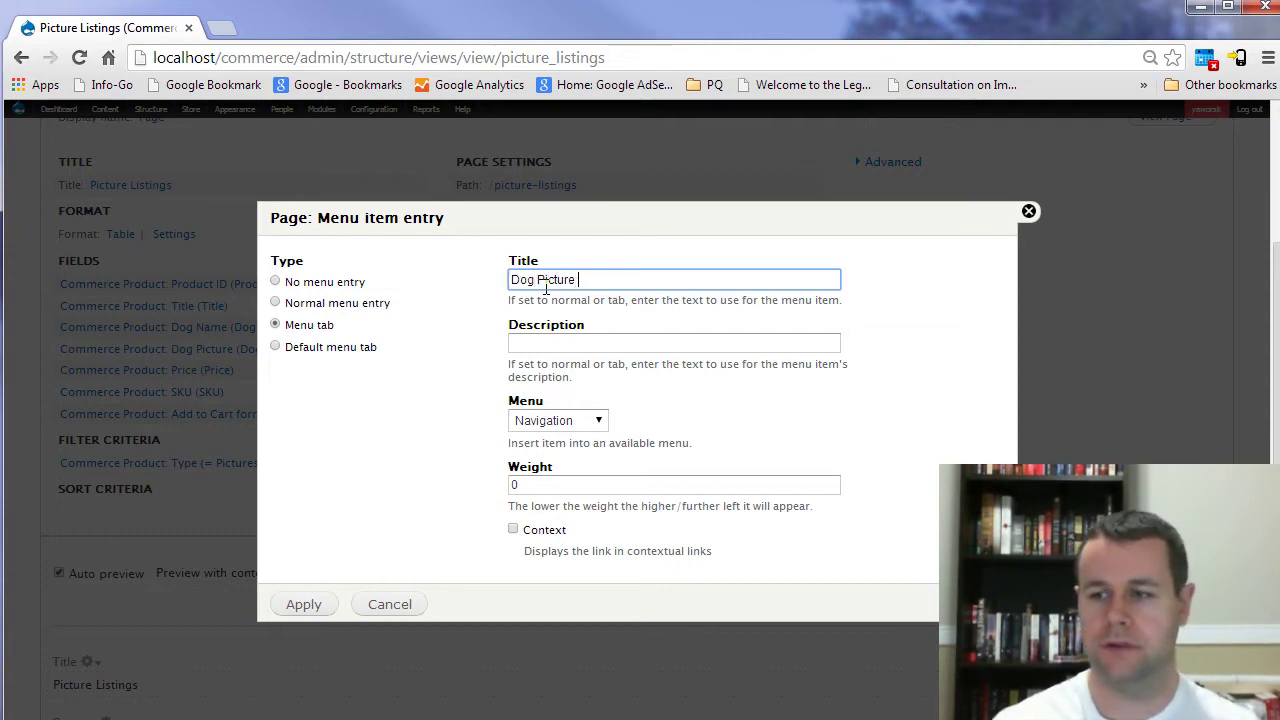
{"action": "left_click", "coordinate": [557, 343]}
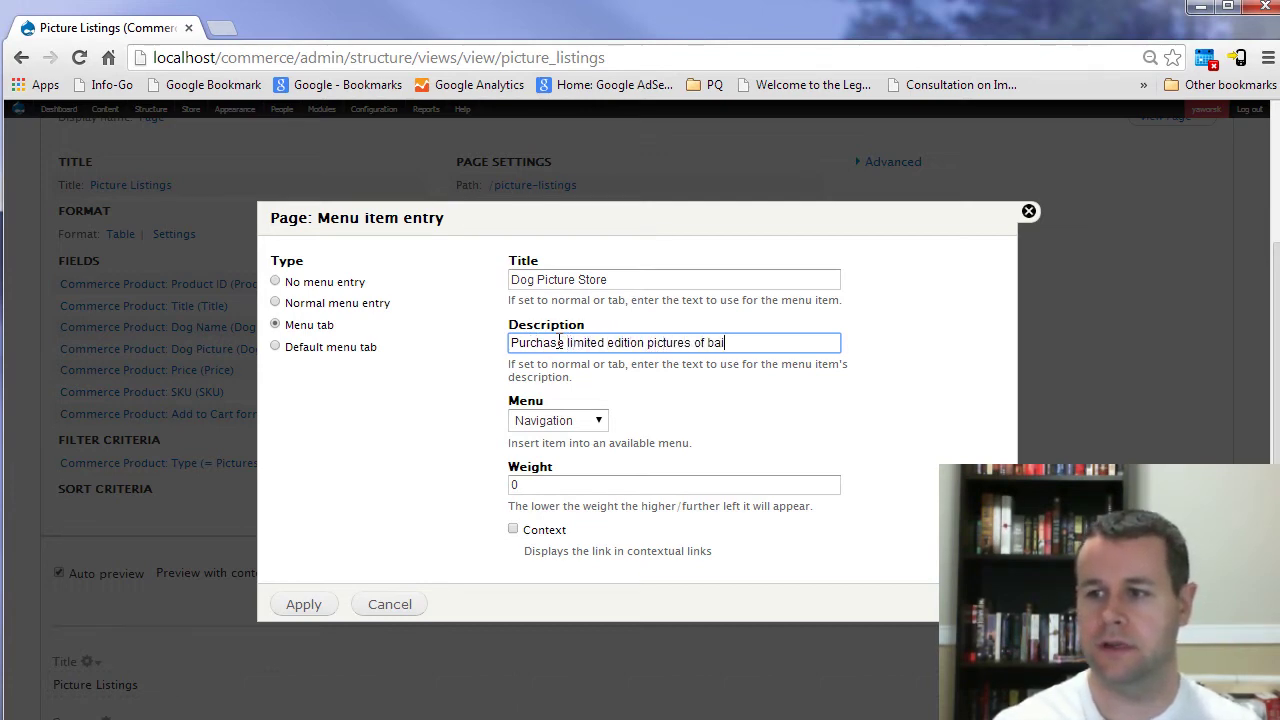
{"action": "left_click", "coordinate": [323, 604]}
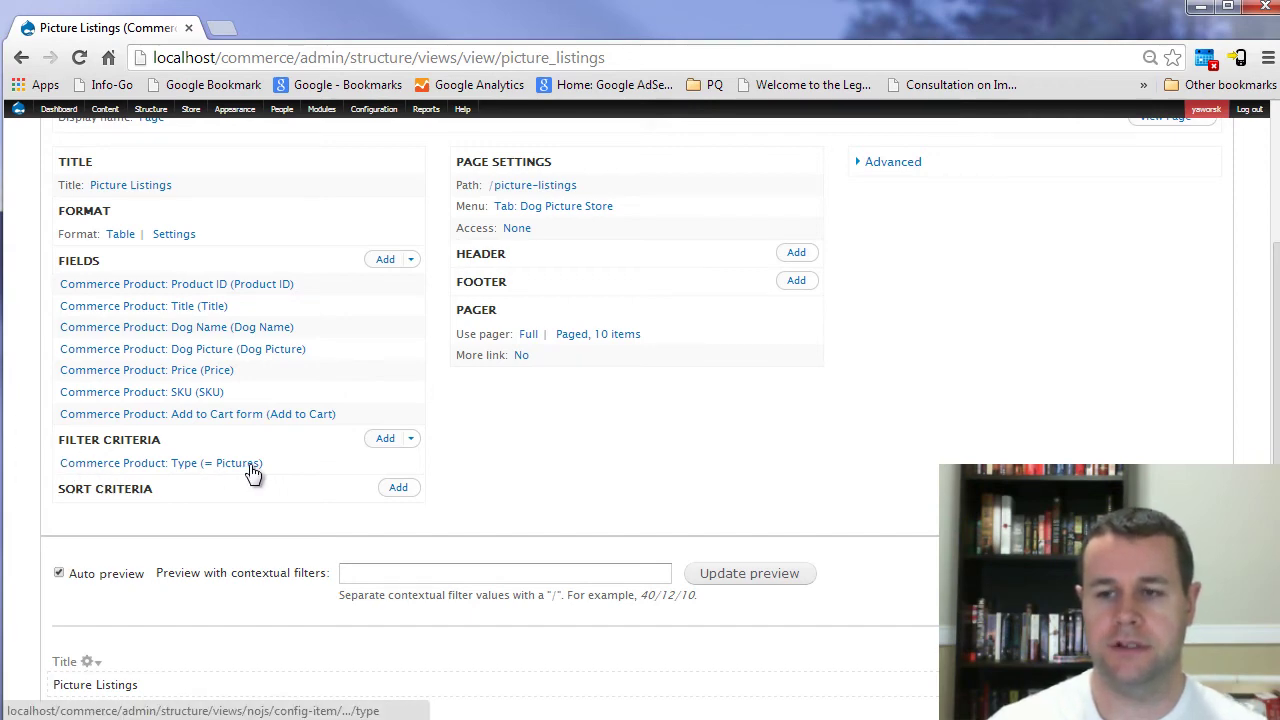
Step: Add a Commerce Product: Status filter with Active set to Yes for all displays and check the preview
{"action": "left_click", "coordinate": [384, 446]}
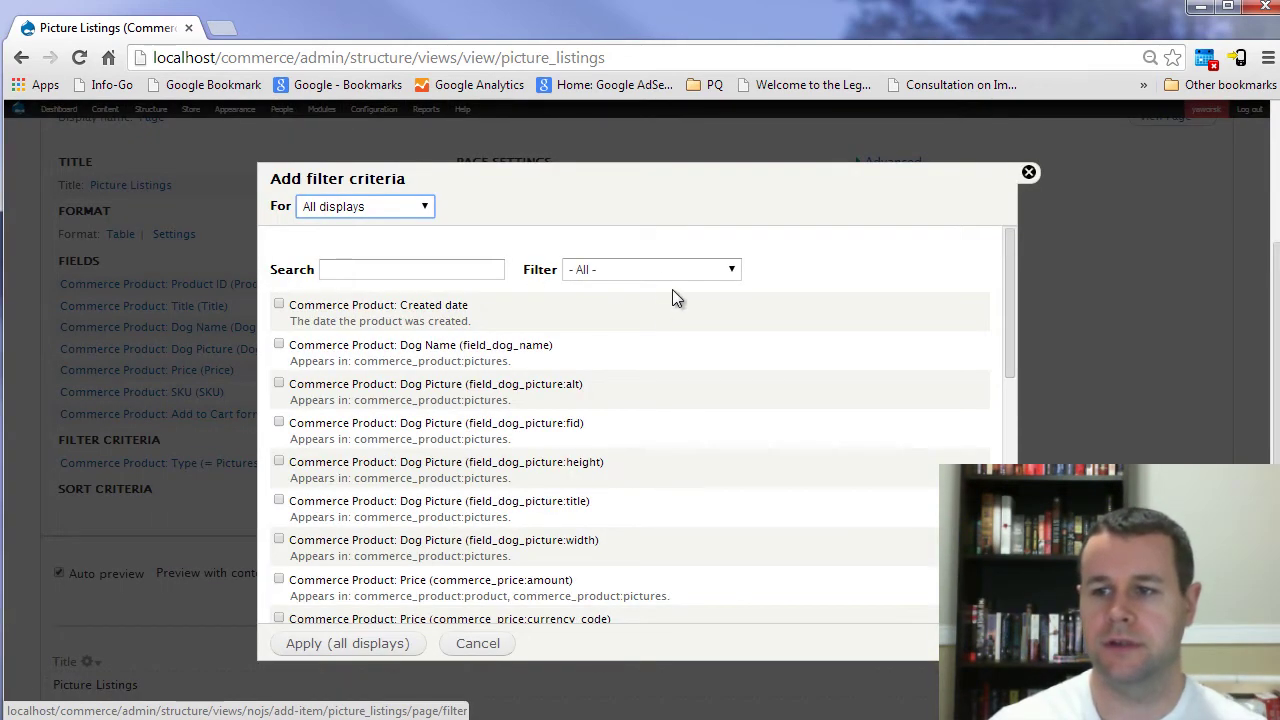
{"action": "left_click", "coordinate": [659, 269]}
{"action": "left_click", "coordinate": [650, 304]}
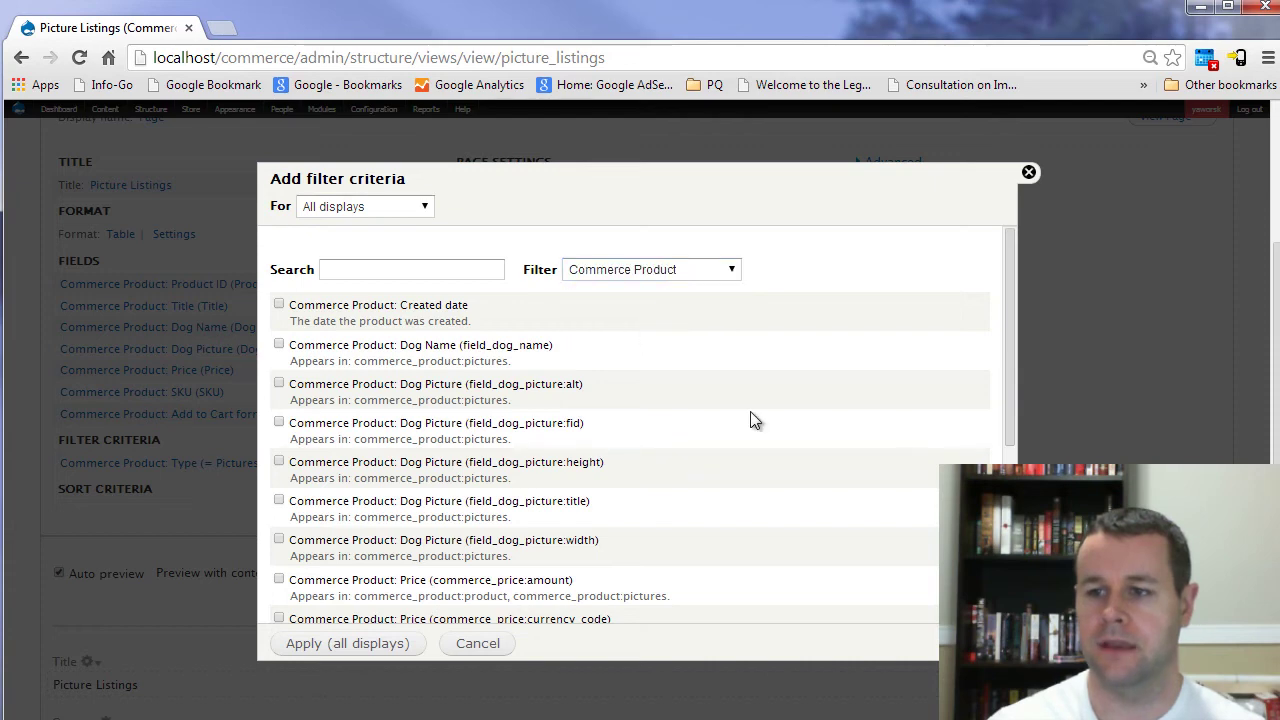
{"action": "scroll", "coordinate": [751, 420], "scroll_direction": "down", "scroll_amount": 5}
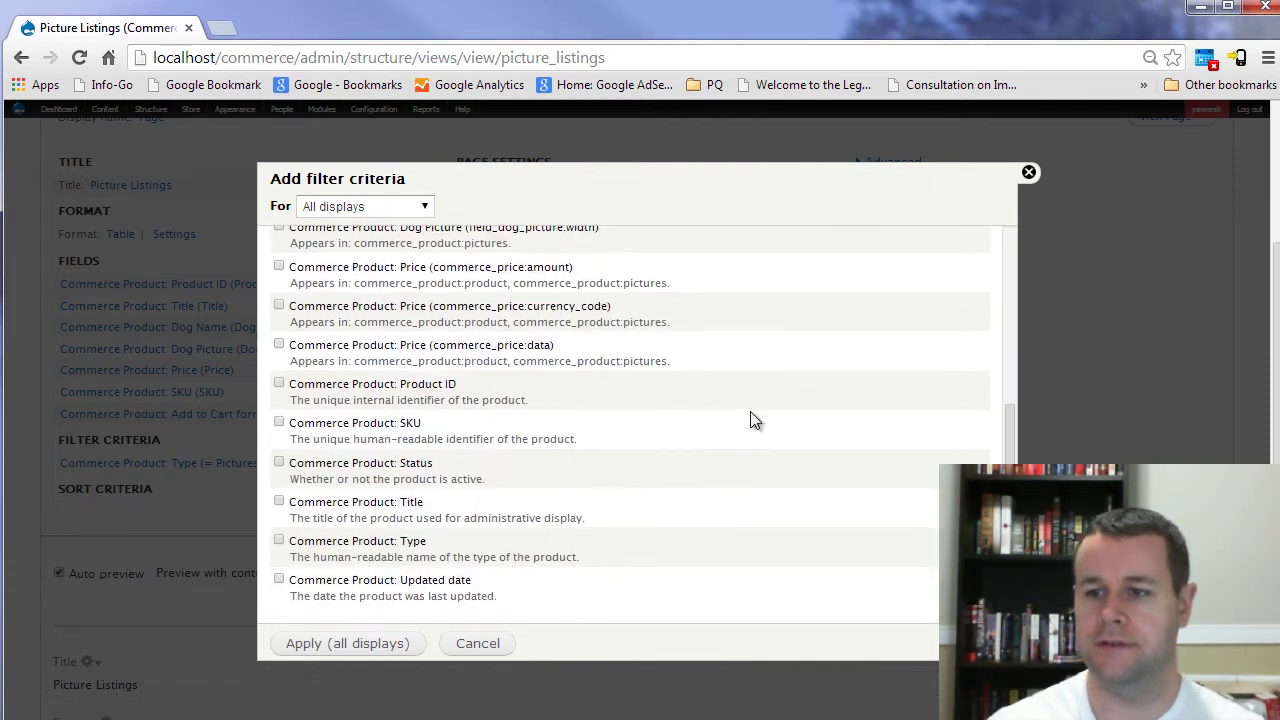
{"action": "left_click", "coordinate": [373, 466]}
{"action": "left_click", "coordinate": [328, 648]}
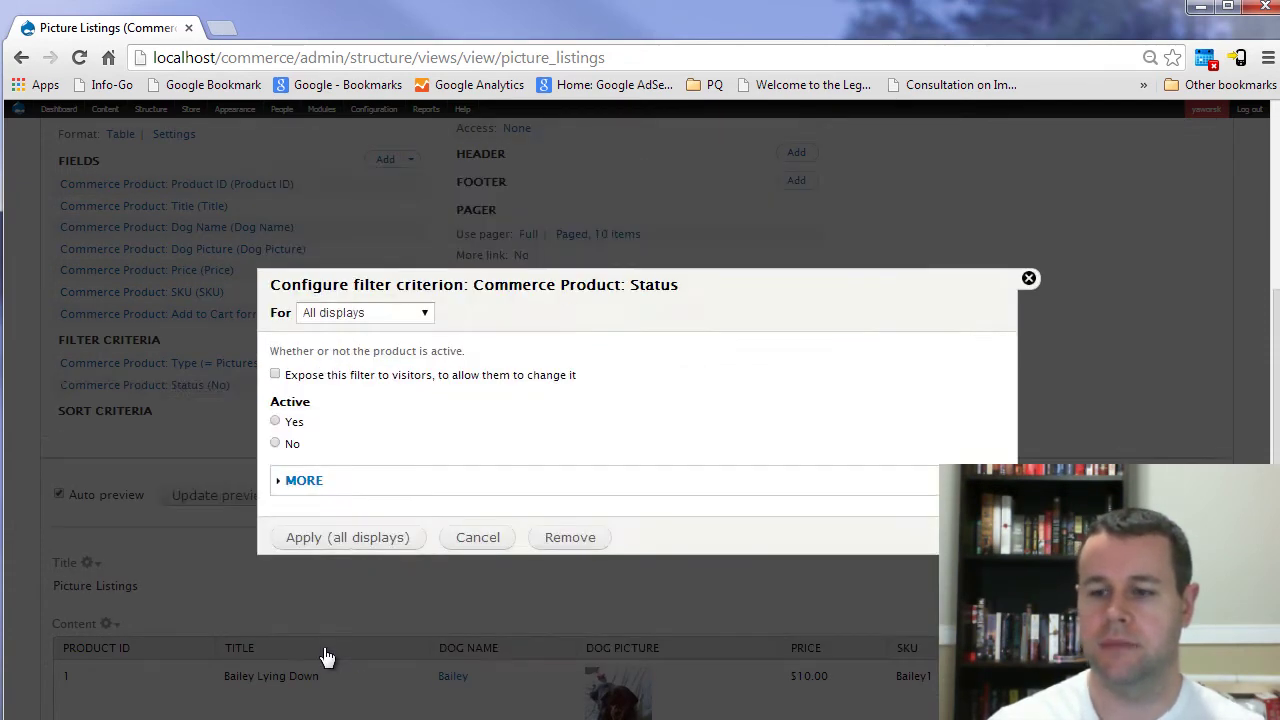
{"action": "left_click", "coordinate": [295, 424]}
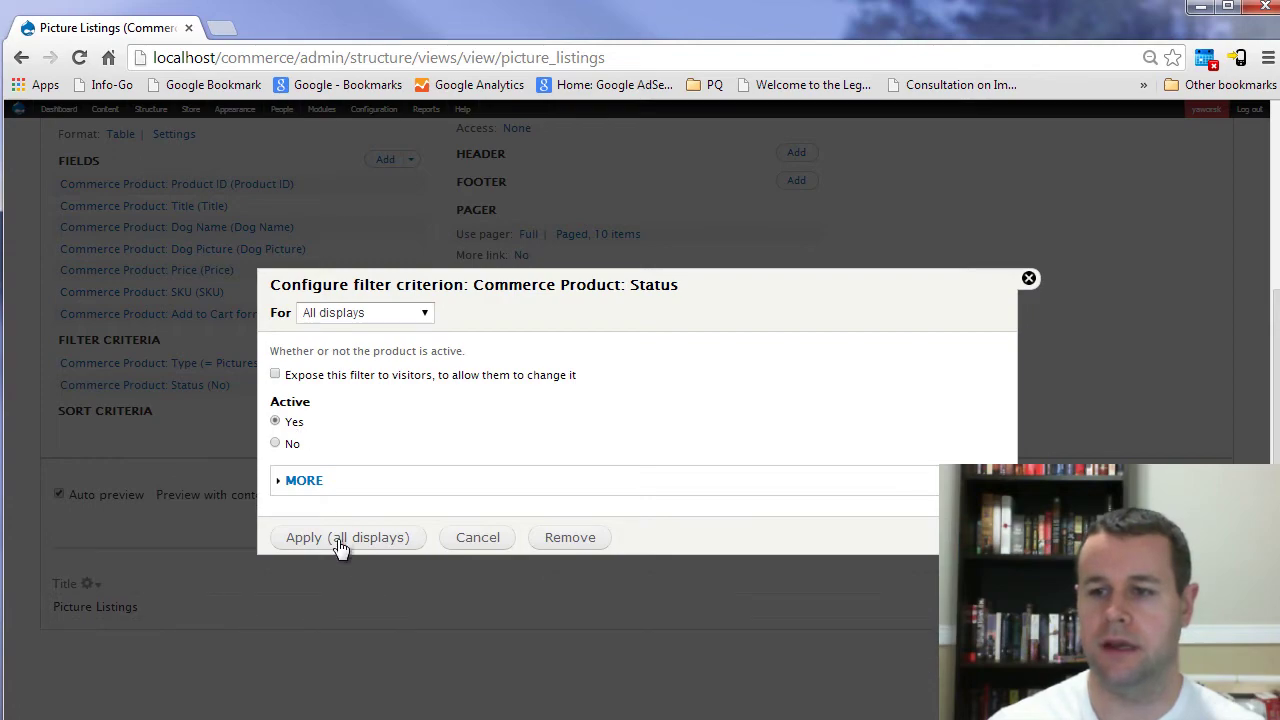
{"action": "left_click", "coordinate": [340, 538]}
{"action": "scroll", "coordinate": [387, 566], "scroll_direction": "down", "scroll_amount": 4}
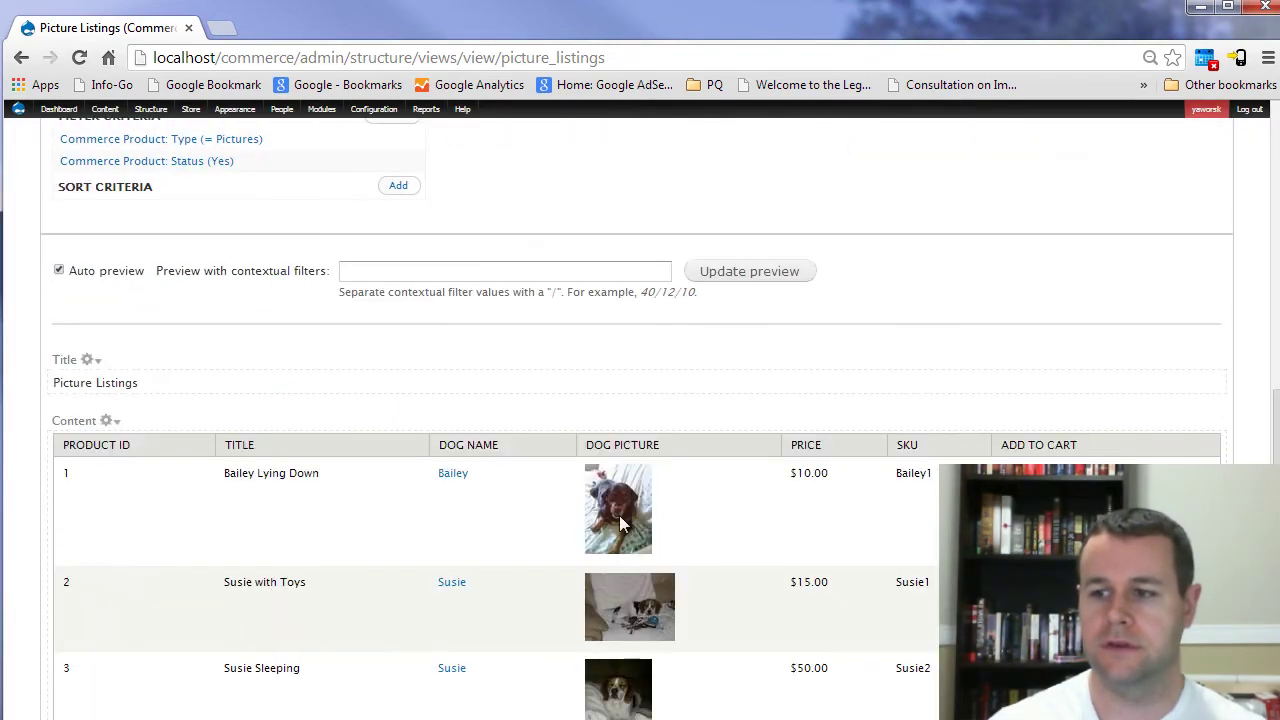
{"action": "scroll", "coordinate": [619, 518], "scroll_direction": "down", "scroll_amount": 1}
Step: Add a Commerce Product: Created date sort criterion in descending order for all displays and check the preview
{"action": "scroll", "coordinate": [373, 543], "scroll_direction": "up", "scroll_amount": 4}
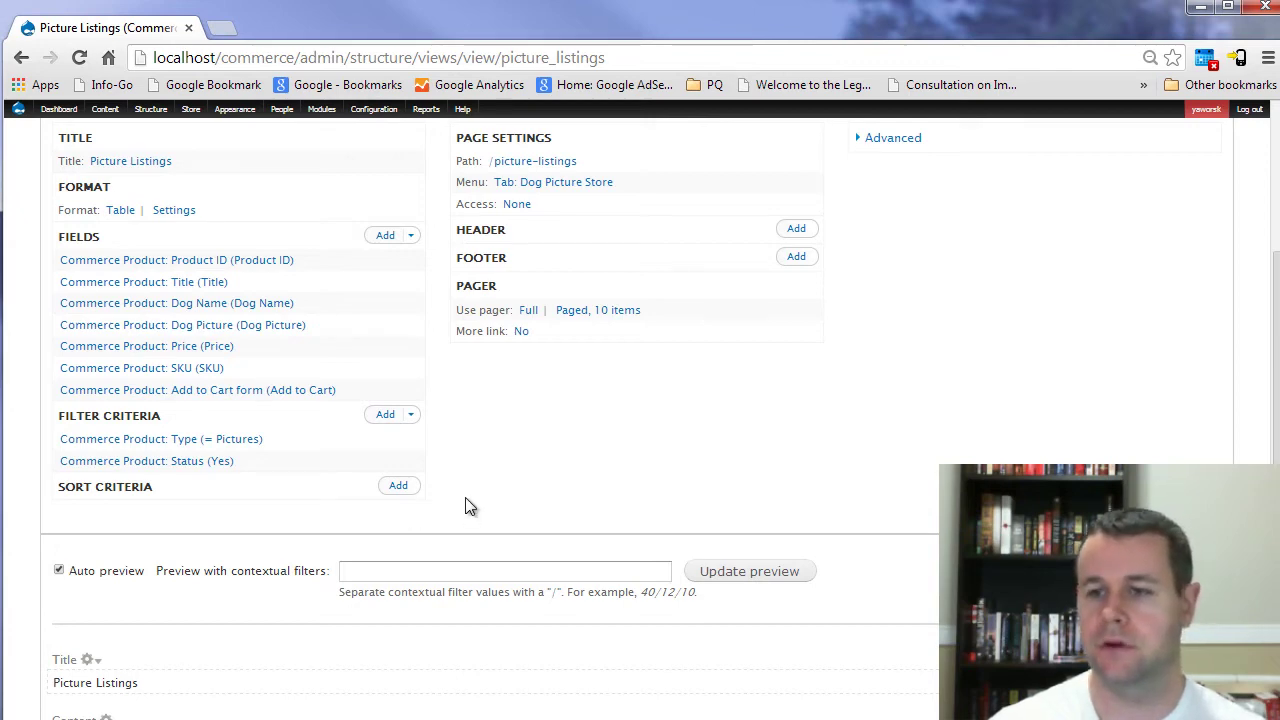
{"action": "left_click", "coordinate": [406, 488]}
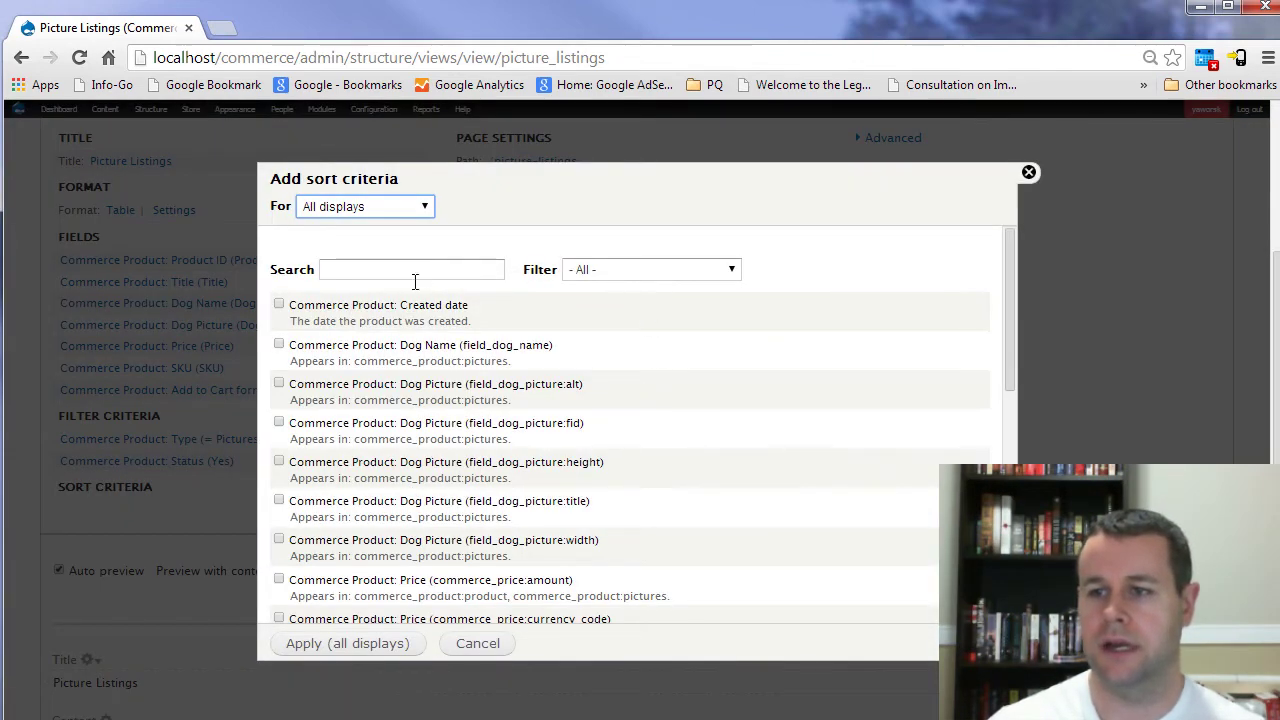
{"action": "left_click", "coordinate": [428, 308]}
{"action": "left_click", "coordinate": [366, 645]}
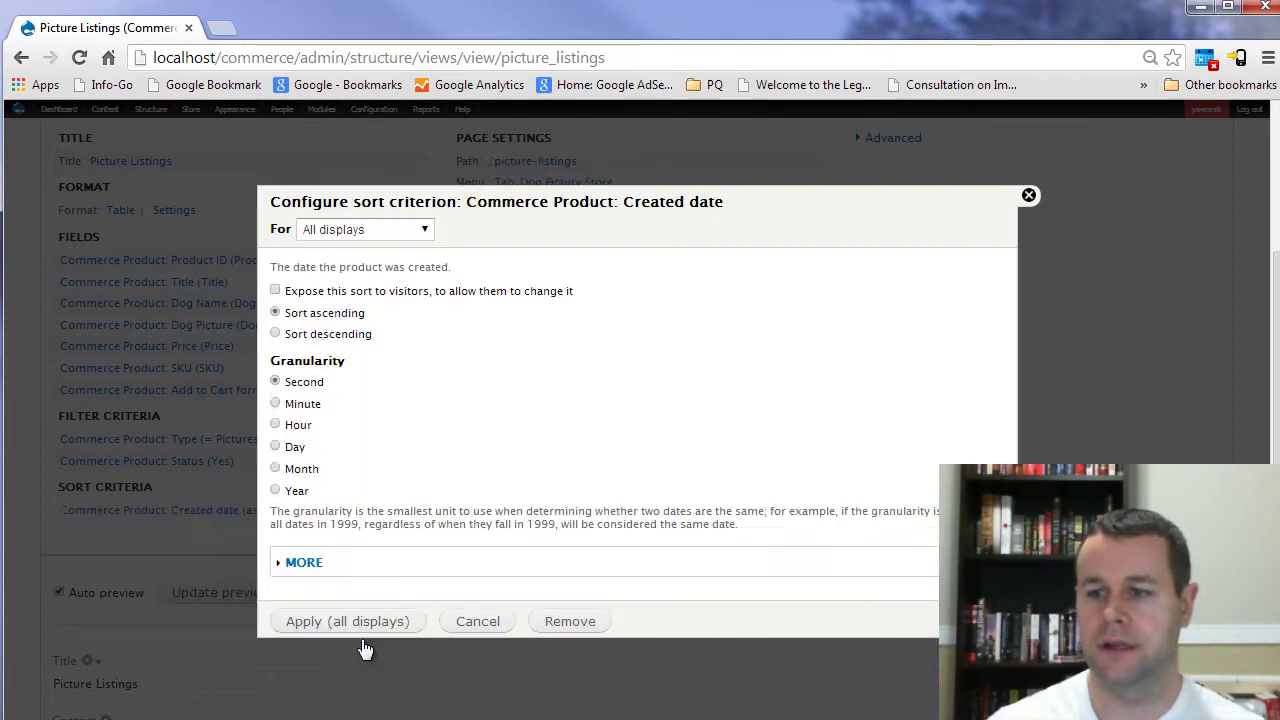
{"action": "left_click", "coordinate": [327, 336]}
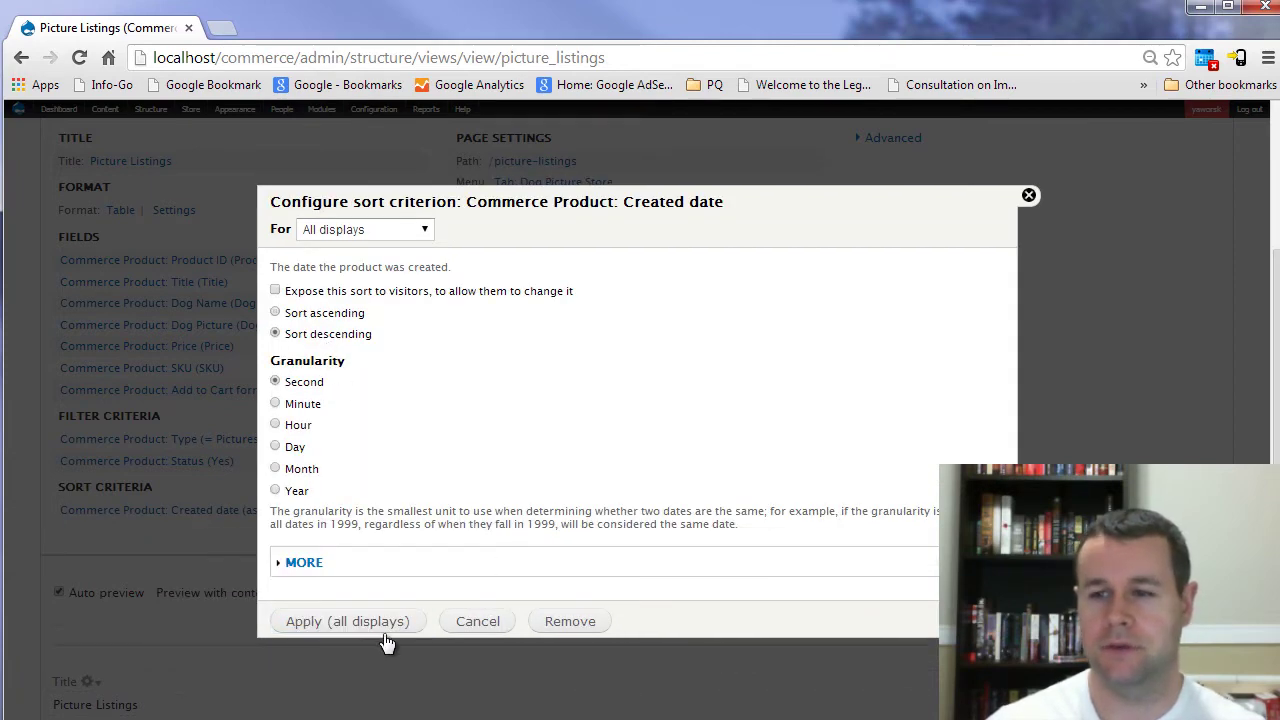
{"action": "left_click", "coordinate": [383, 622]}
{"action": "scroll", "coordinate": [600, 625], "scroll_direction": "down", "scroll_amount": 2}
{"action": "scroll", "coordinate": [757, 626], "scroll_direction": "down", "scroll_amount": 2}
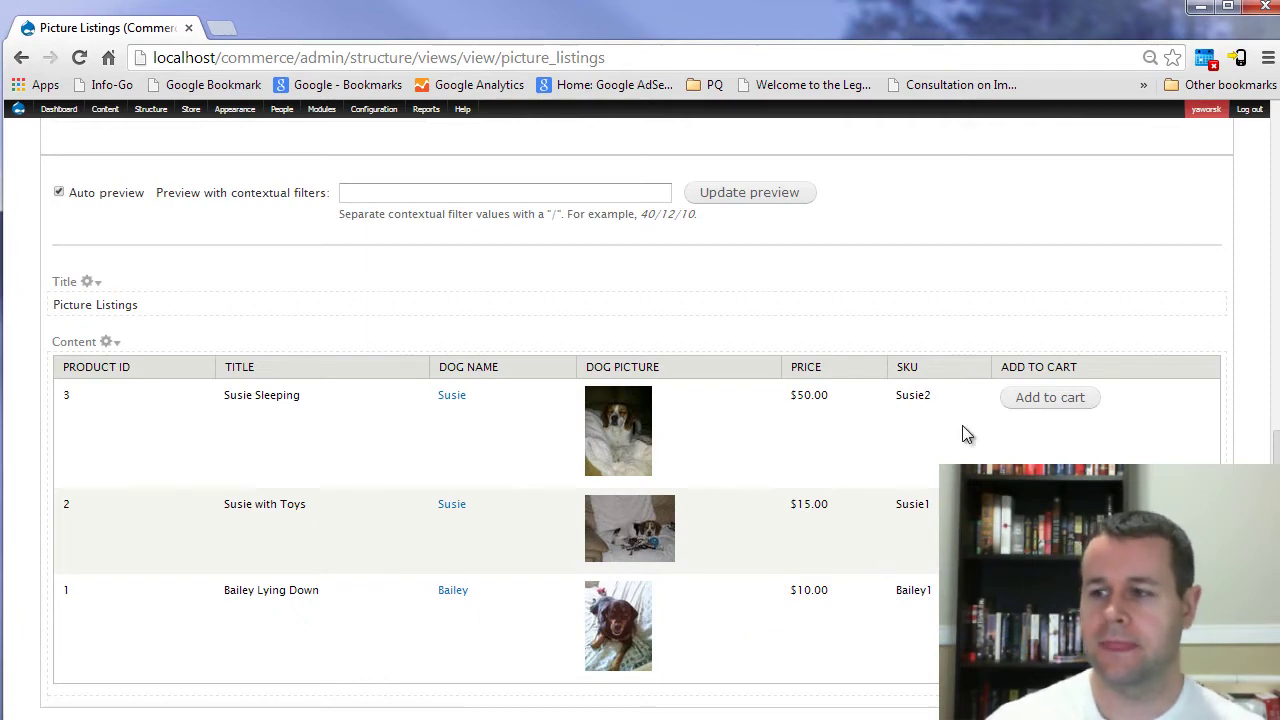
Step: Save the Picture Listings view and open the site's home page in a new tab to check for the menu link
{"action": "scroll", "coordinate": [905, 549], "scroll_direction": "up", "scroll_amount": 5}
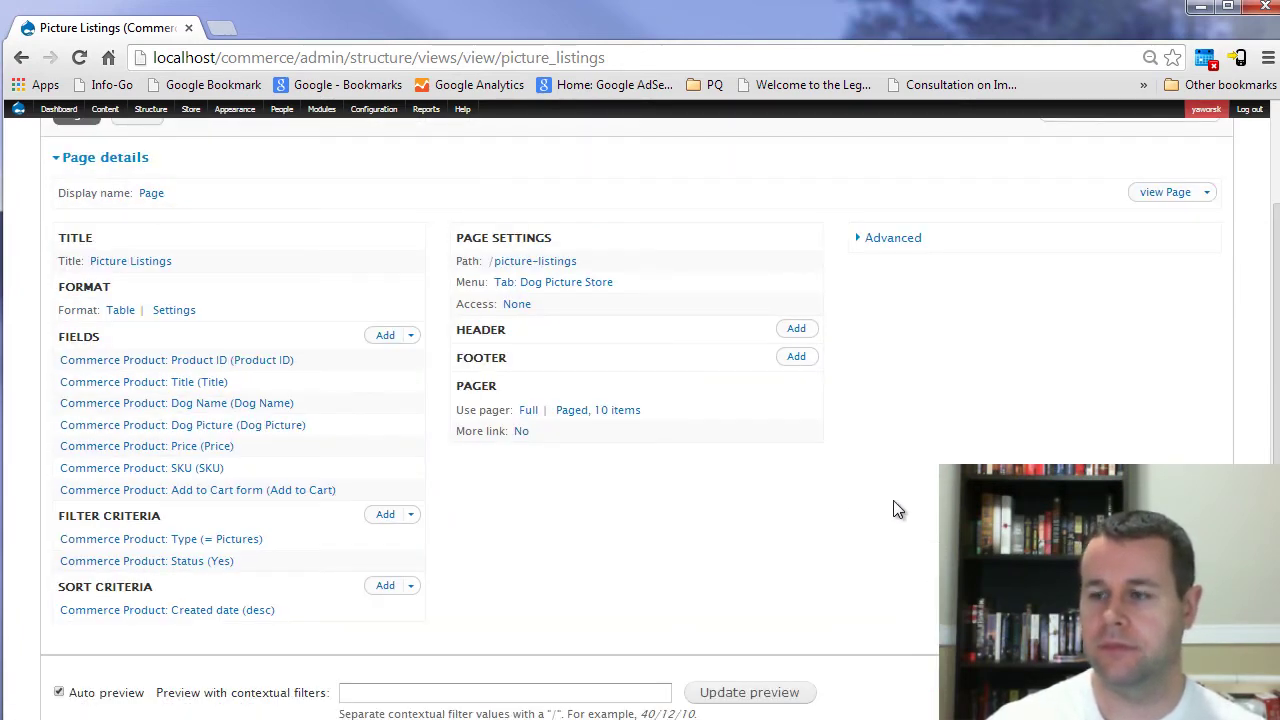
{"action": "scroll", "coordinate": [893, 505], "scroll_direction": "up", "scroll_amount": 2}
{"action": "left_click", "coordinate": [1106, 257]}
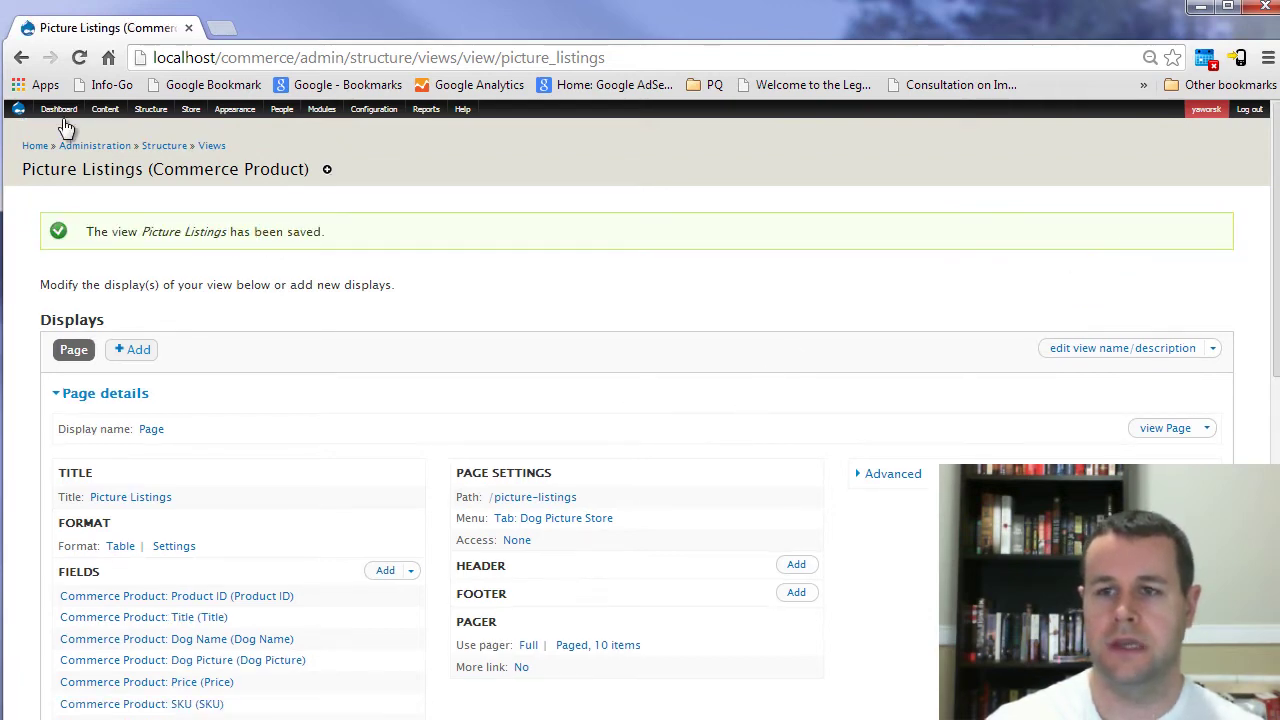
{"action": "middle_click", "coordinate": [43, 148]}
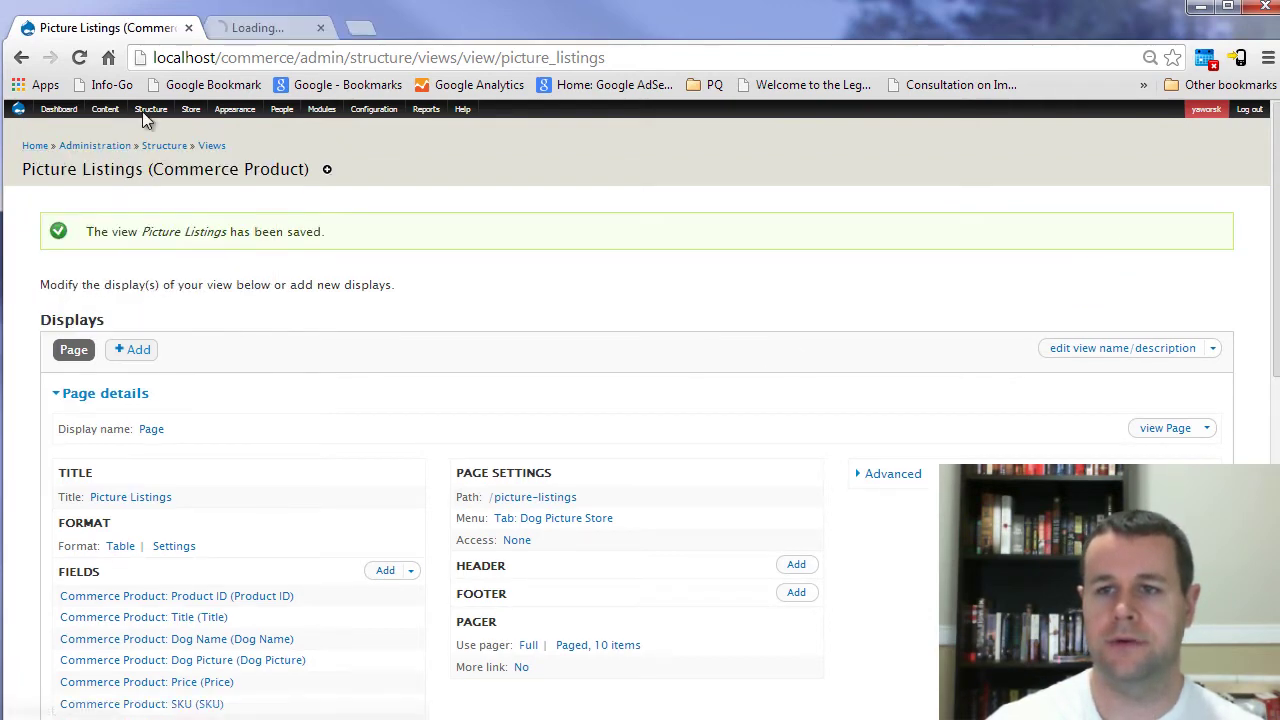
{"action": "left_click", "coordinate": [265, 33]}
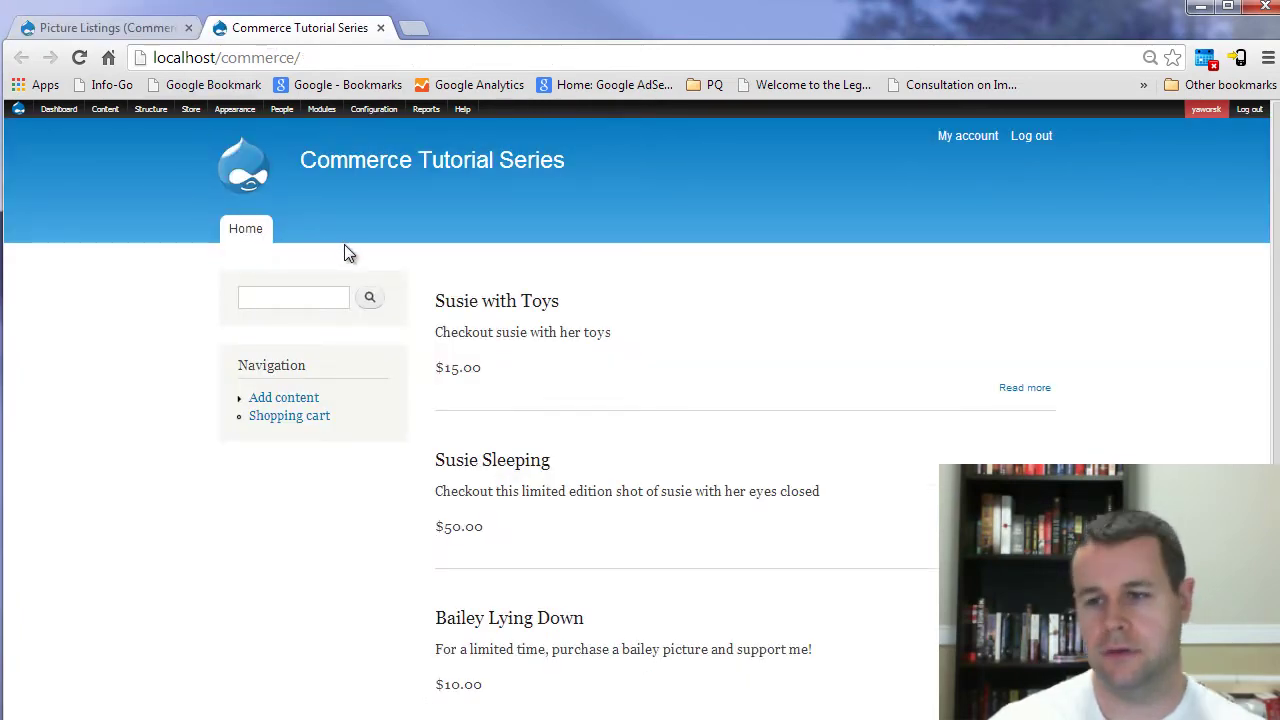
Step: Change the Picture Listings page's menu item type to Normal menu entry and save the view
{"action": "left_click", "coordinate": [150, 28]}
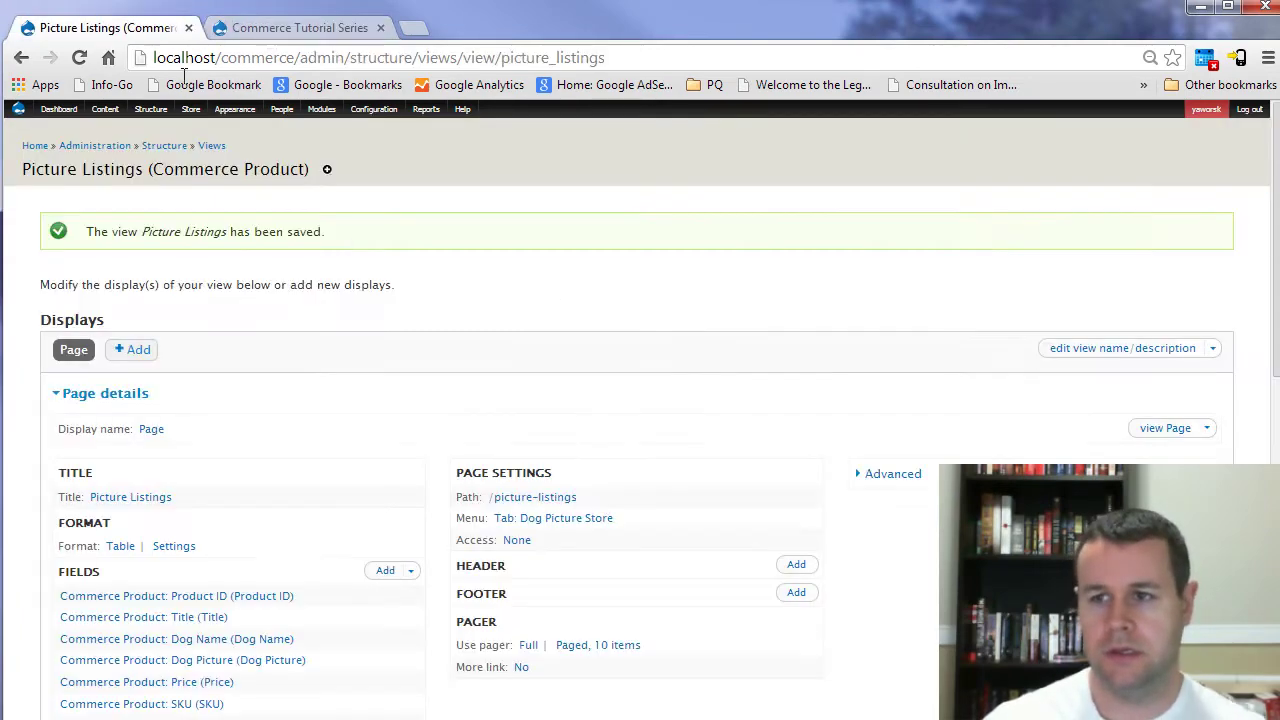
{"action": "left_click", "coordinate": [529, 522]}
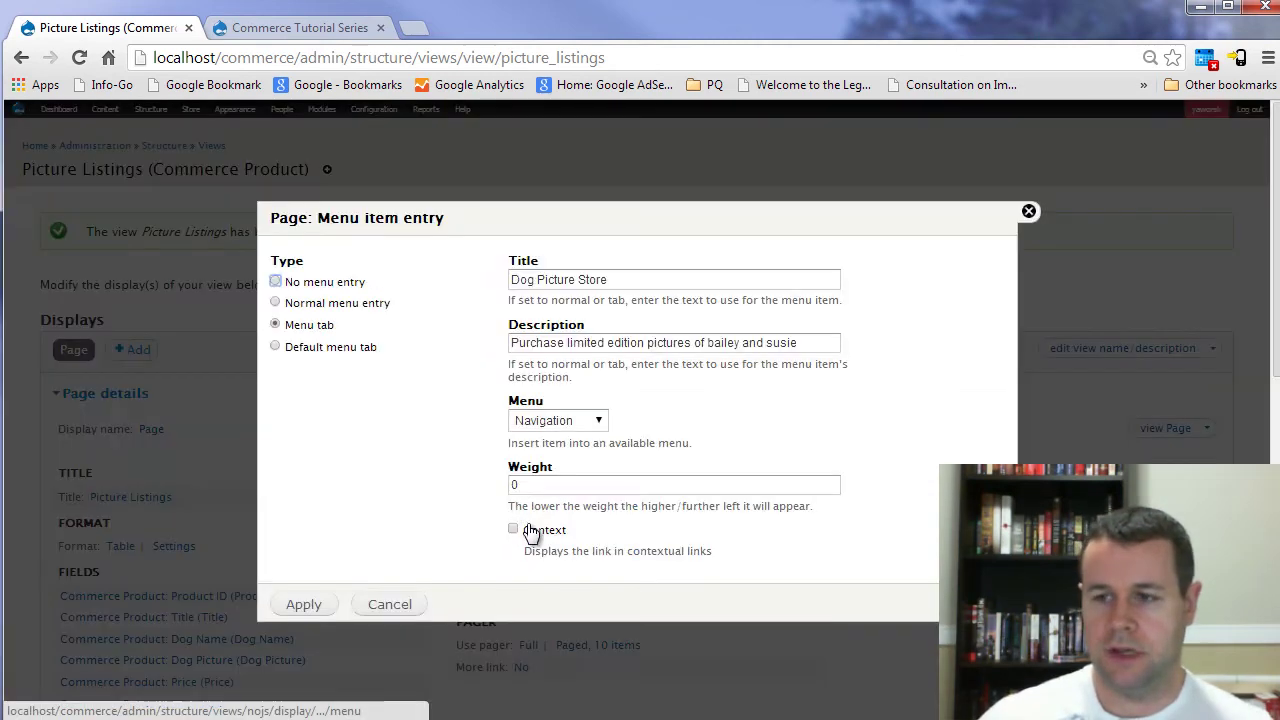
{"action": "left_click", "coordinate": [355, 305]}
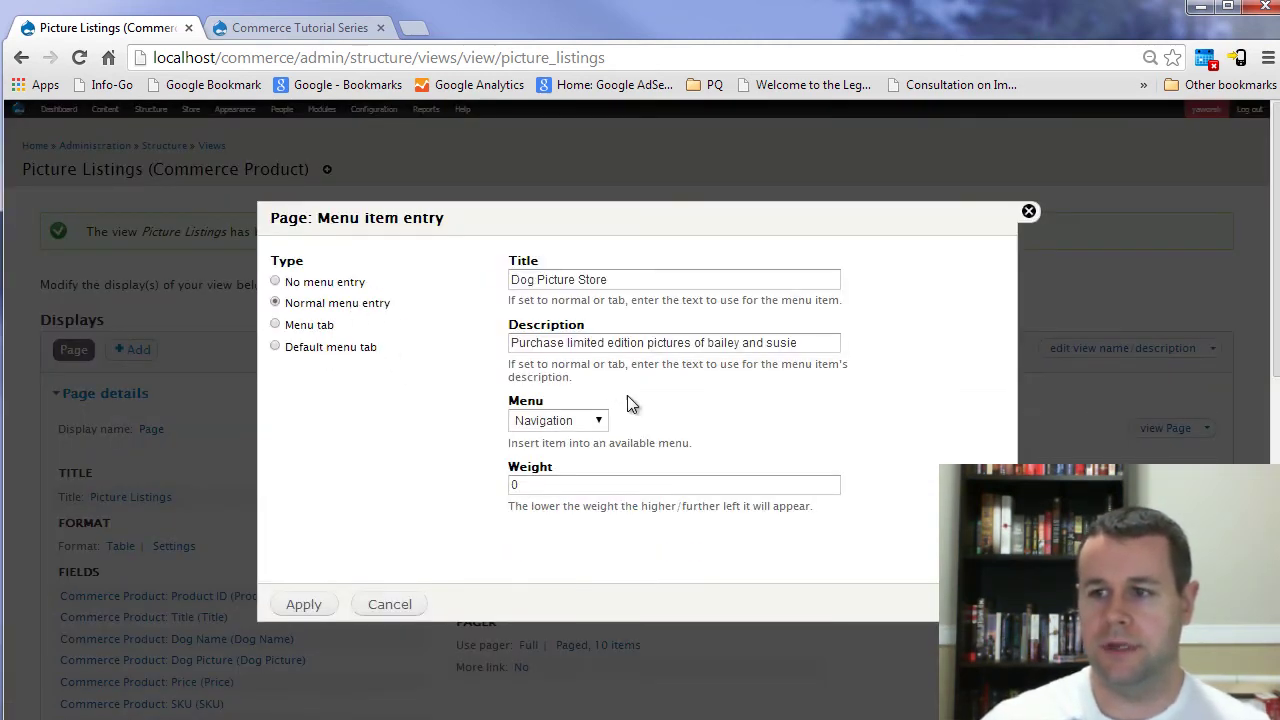
{"action": "left_click", "coordinate": [323, 607]}
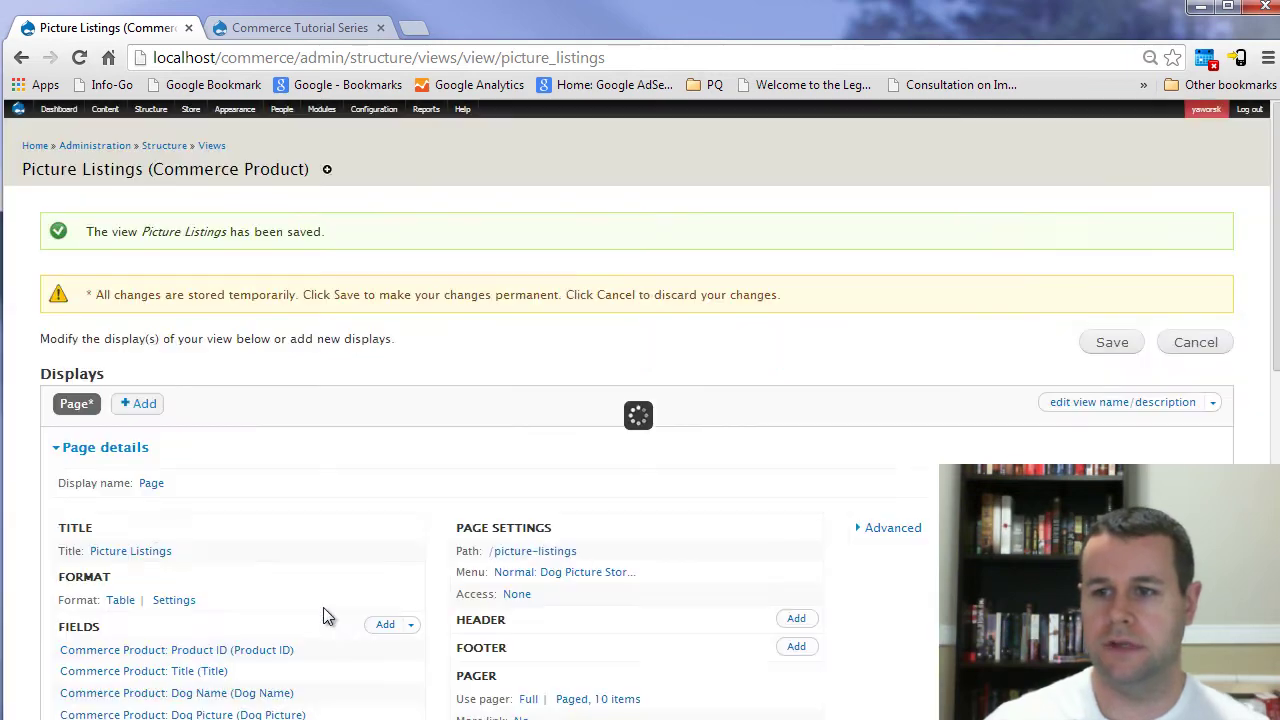
{"action": "left_click", "coordinate": [1110, 344]}
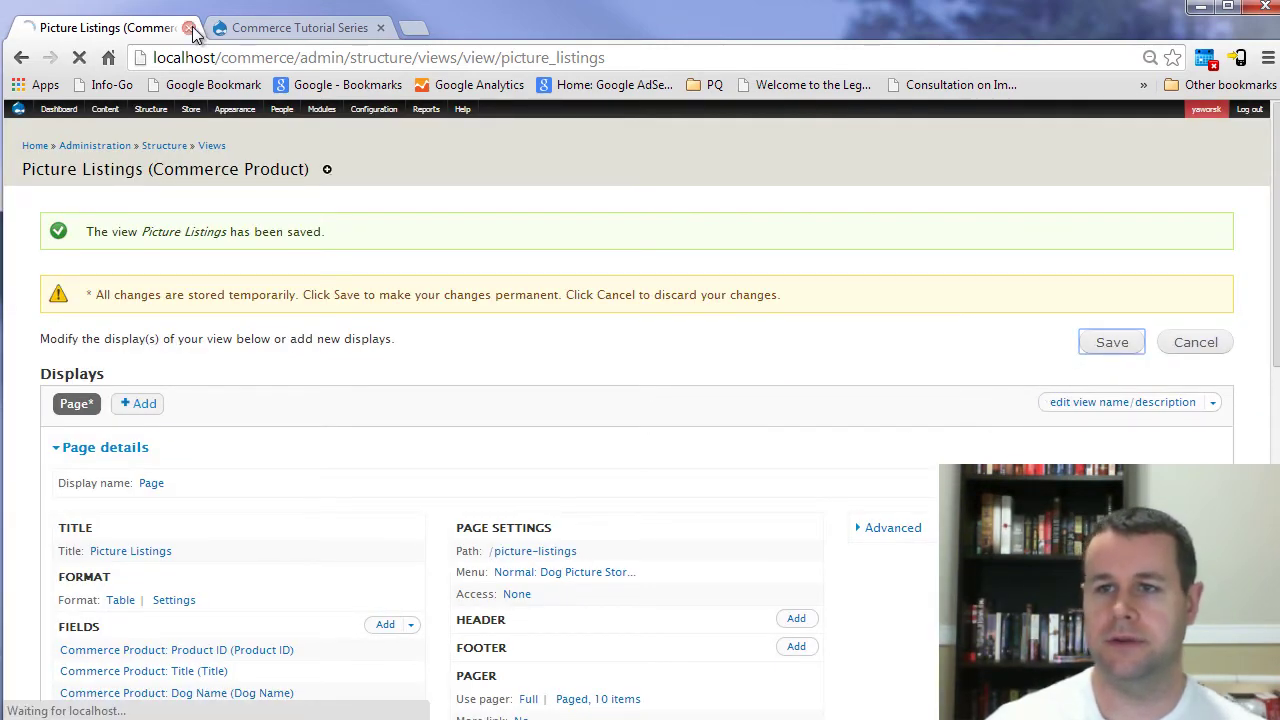
Step: Reload the site's home page and open the Dog Picture Store page from the navigation
{"action": "left_click", "coordinate": [285, 28]}
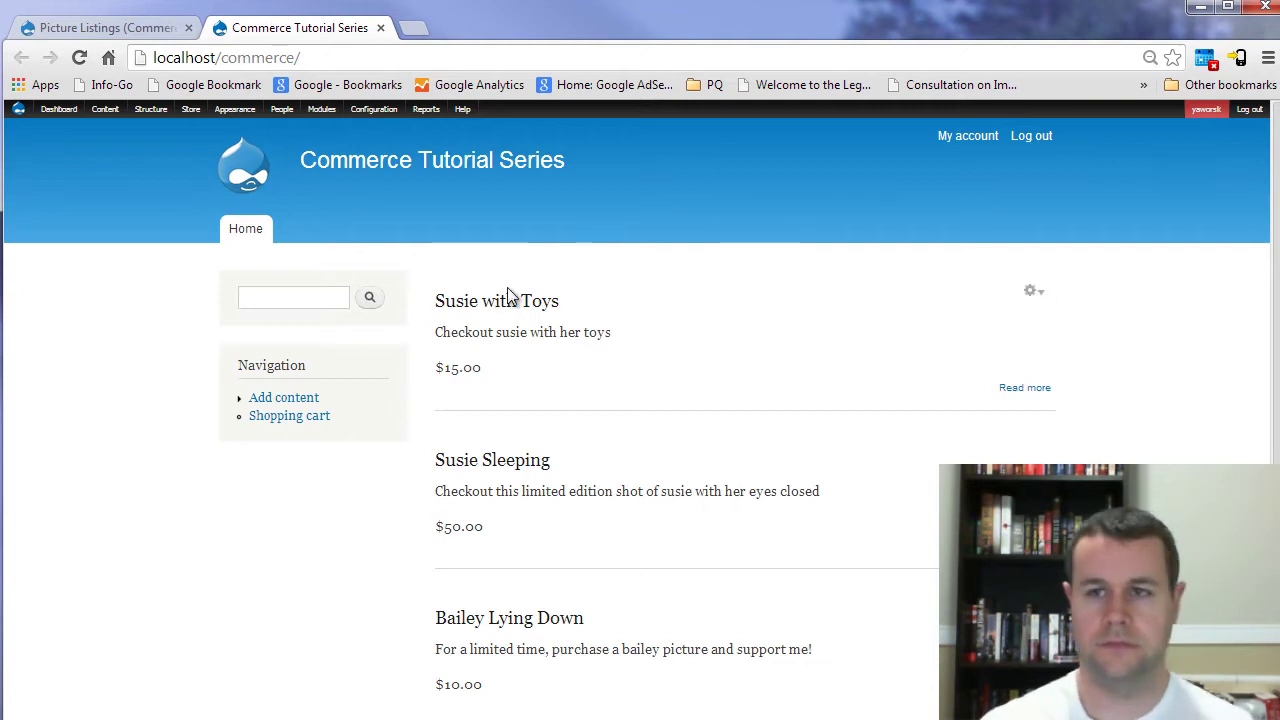
{"action": "key", "text": "F5"}
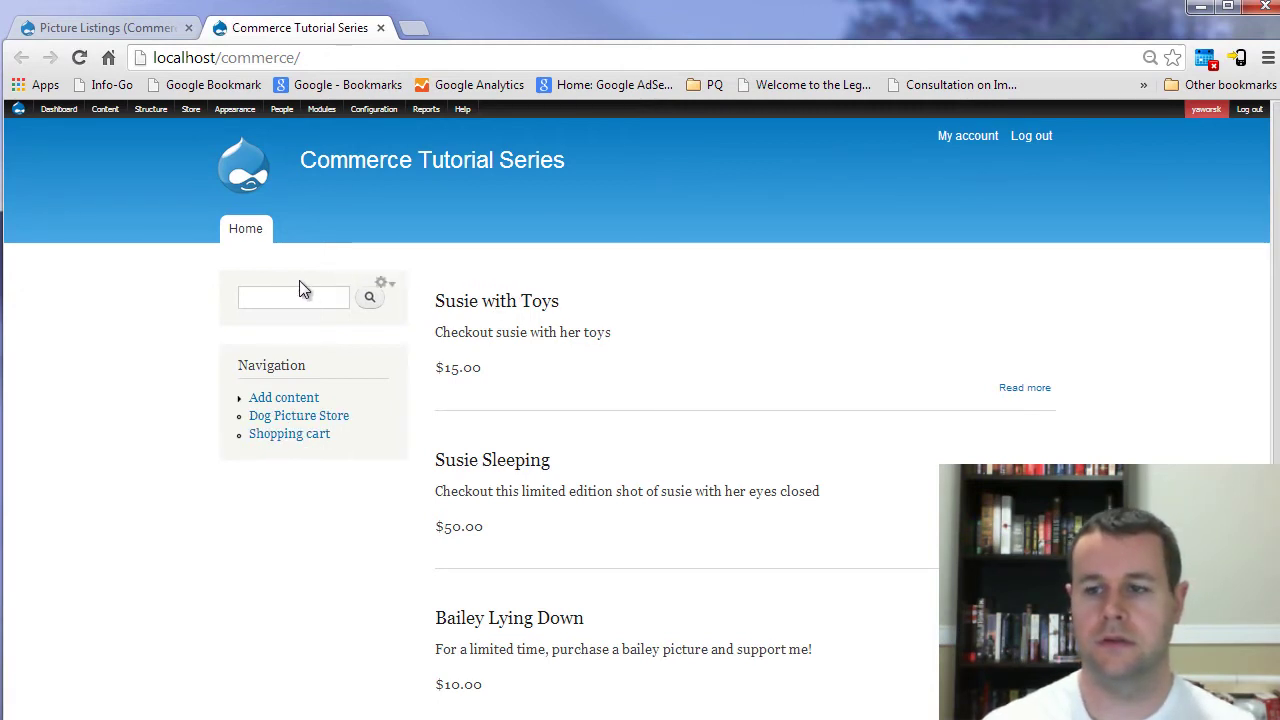
{"action": "left_click", "coordinate": [325, 421]}
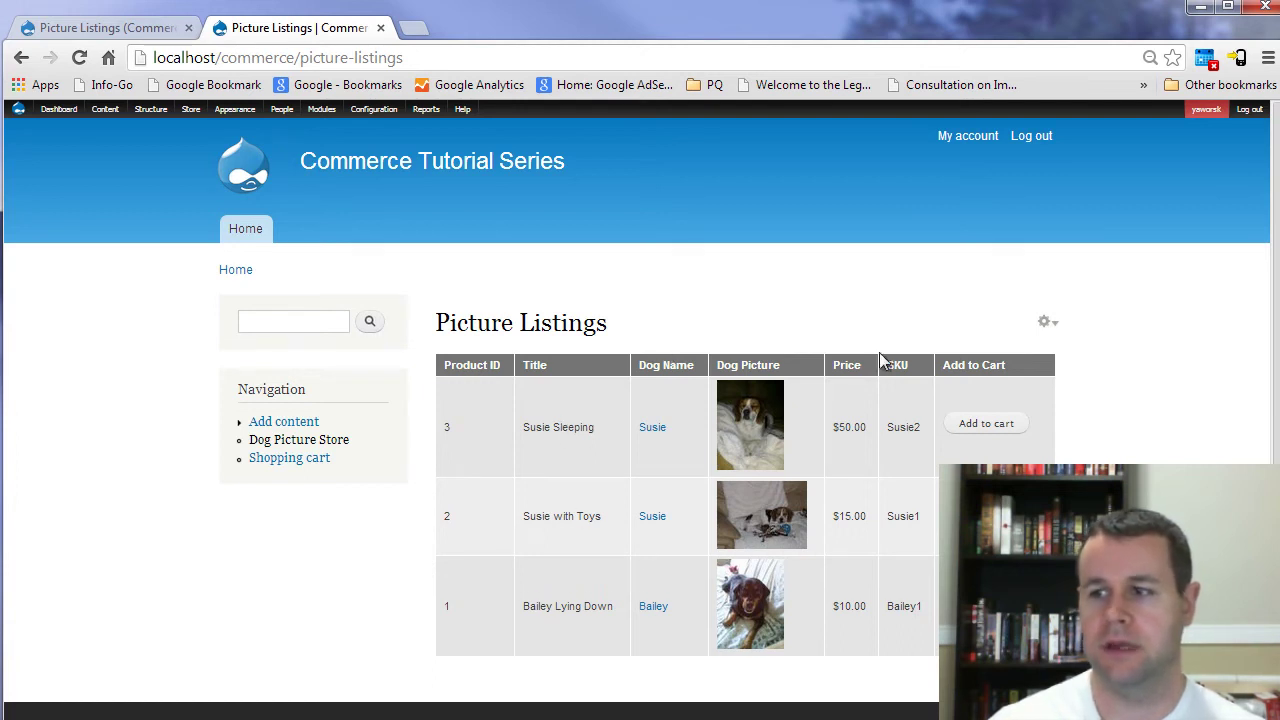
Step: Test adding the Susie Sleeping picture to the cart twice from Dog Picture Store, viewing the shopping cart in between
{"action": "left_click", "coordinate": [996, 424]}
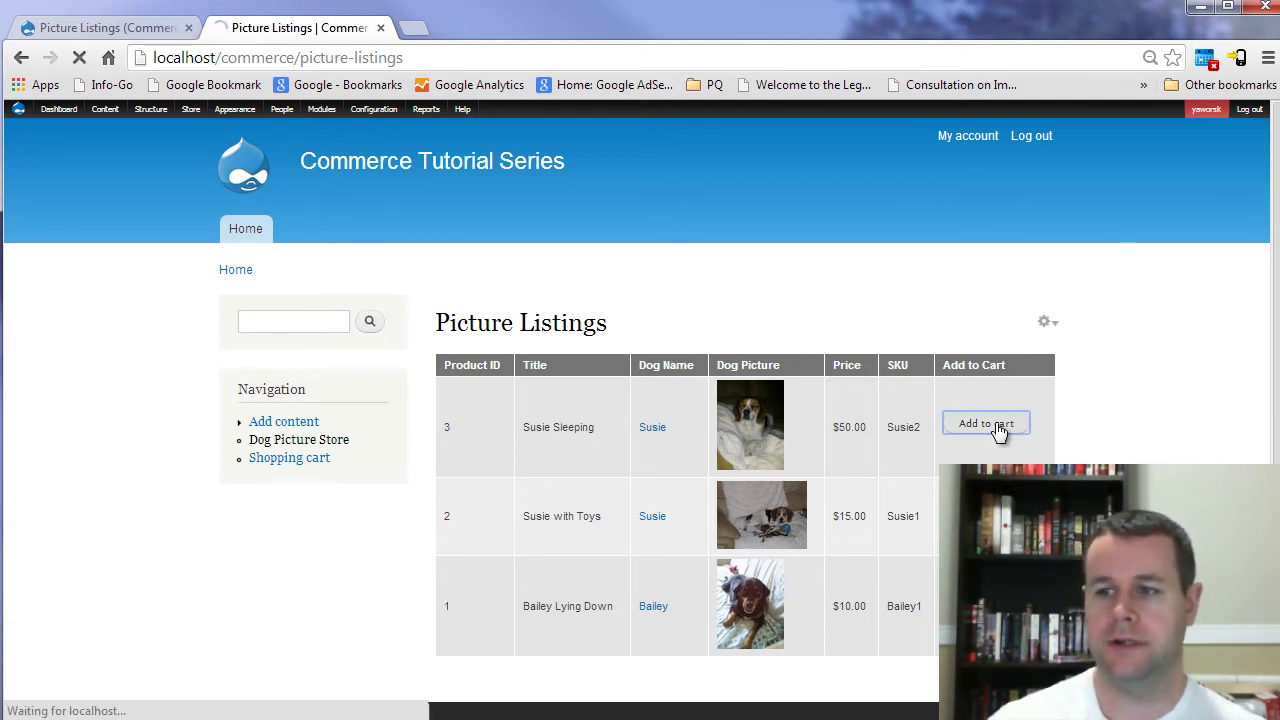
{"action": "left_click", "coordinate": [437, 290]}
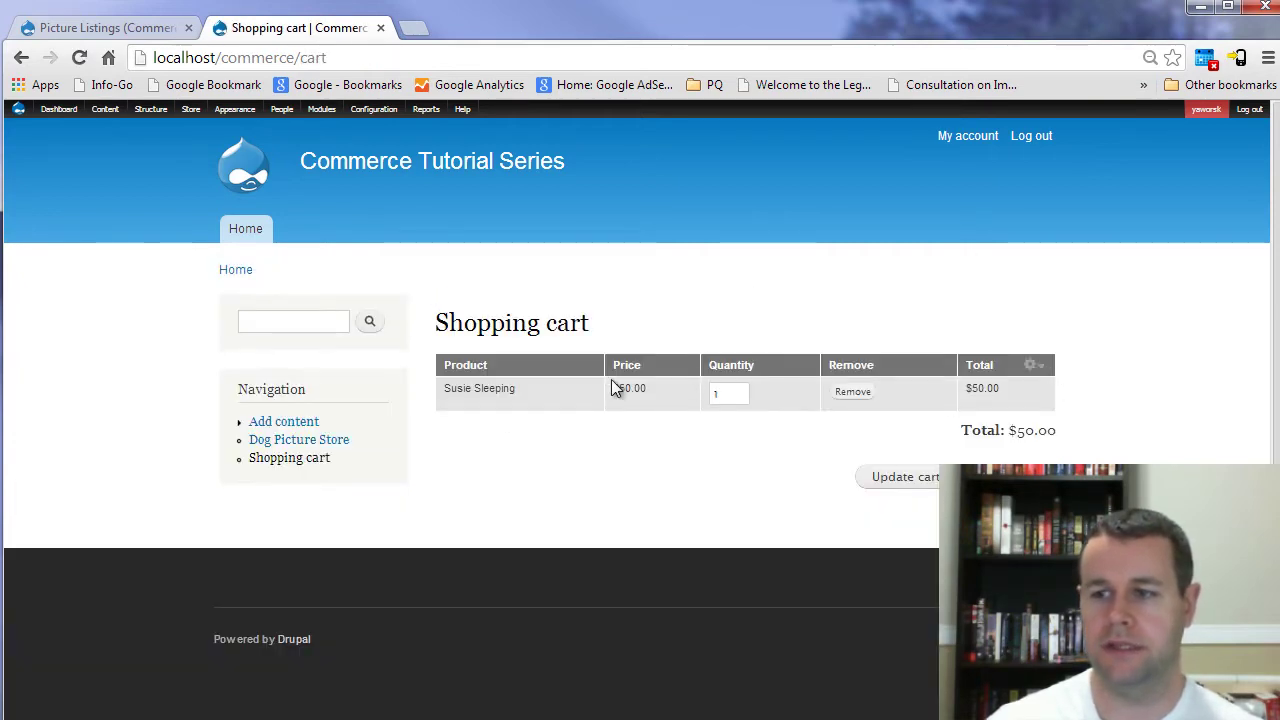
{"action": "left_click", "coordinate": [330, 442]}
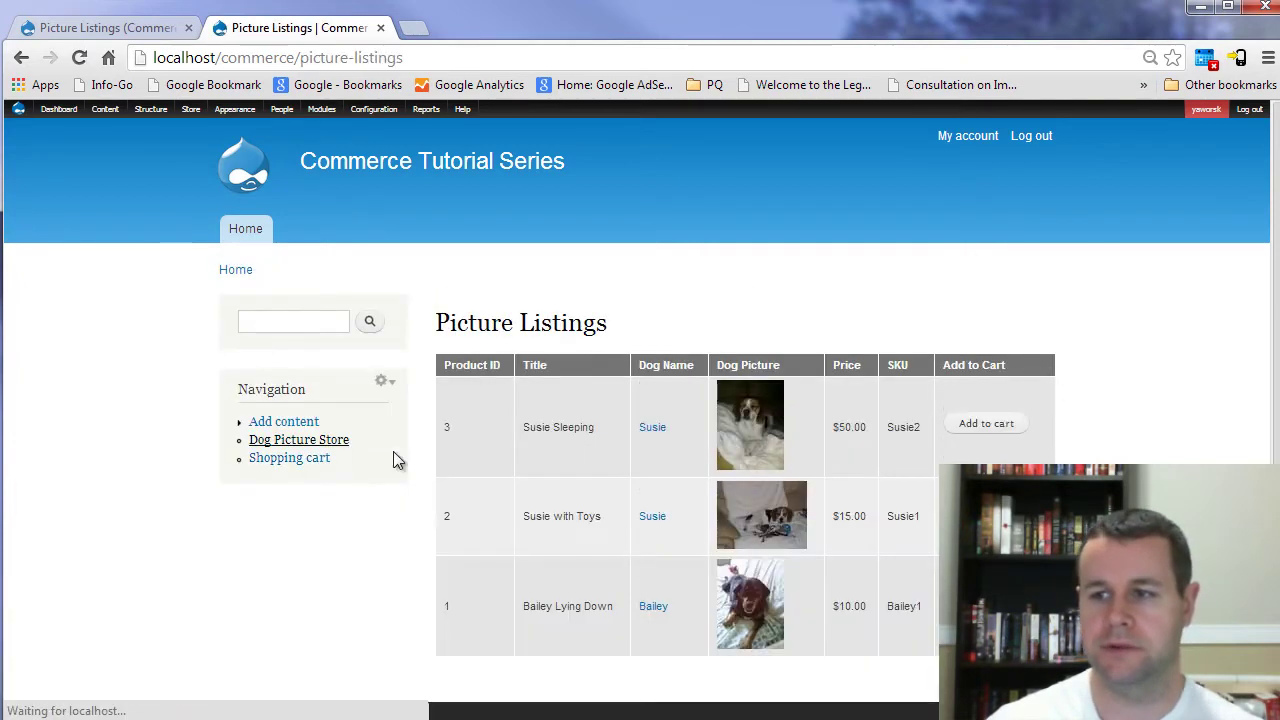
{"action": "left_click", "coordinate": [990, 428]}
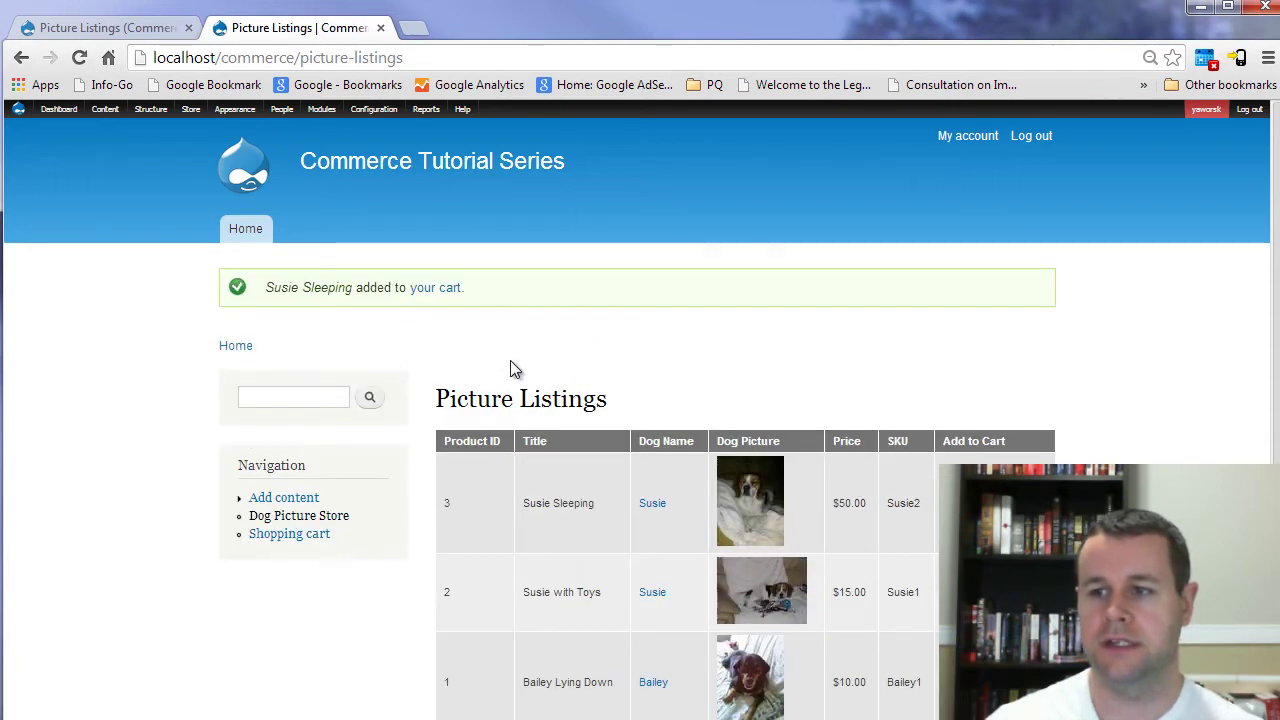
Step: Check the shopping cart contents, then return to the Dog Picture Store page and review its product listing
{"action": "left_click", "coordinate": [428, 292]}
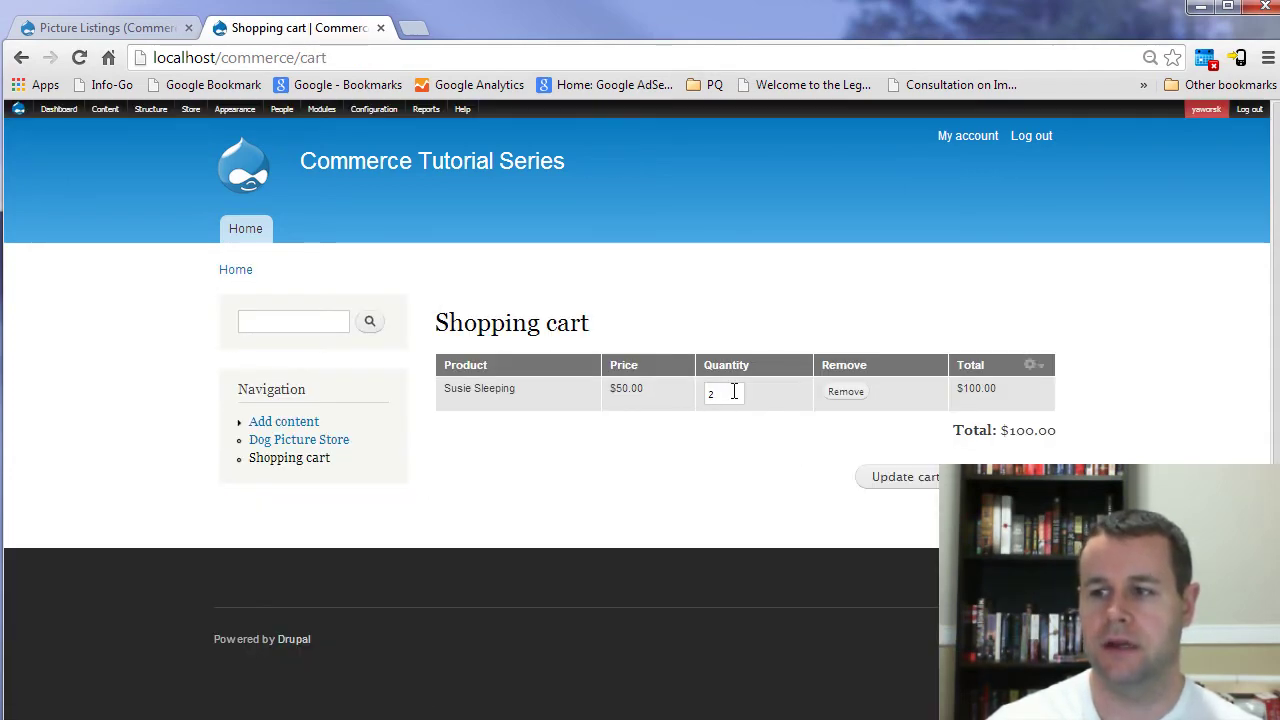
{"action": "left_click", "coordinate": [338, 443]}
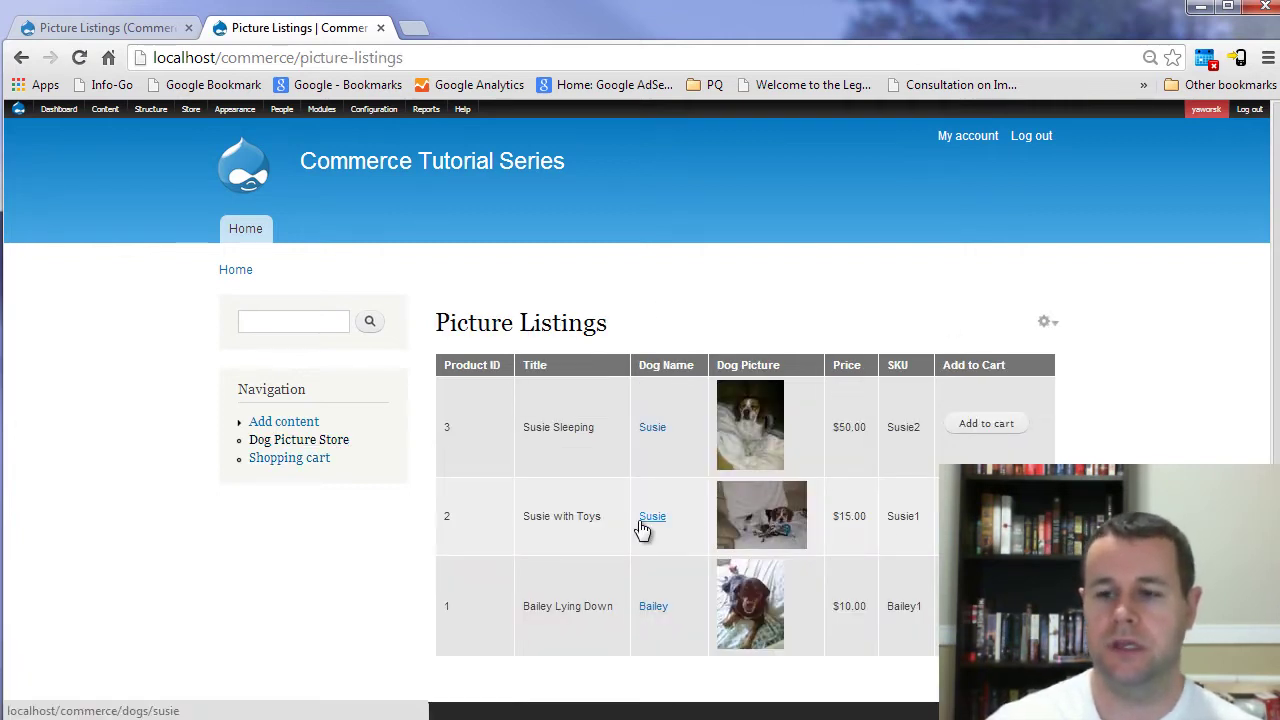
{"action": "triple_click", "coordinate": [566, 429]}
{"action": "left_click", "coordinate": [577, 444]}
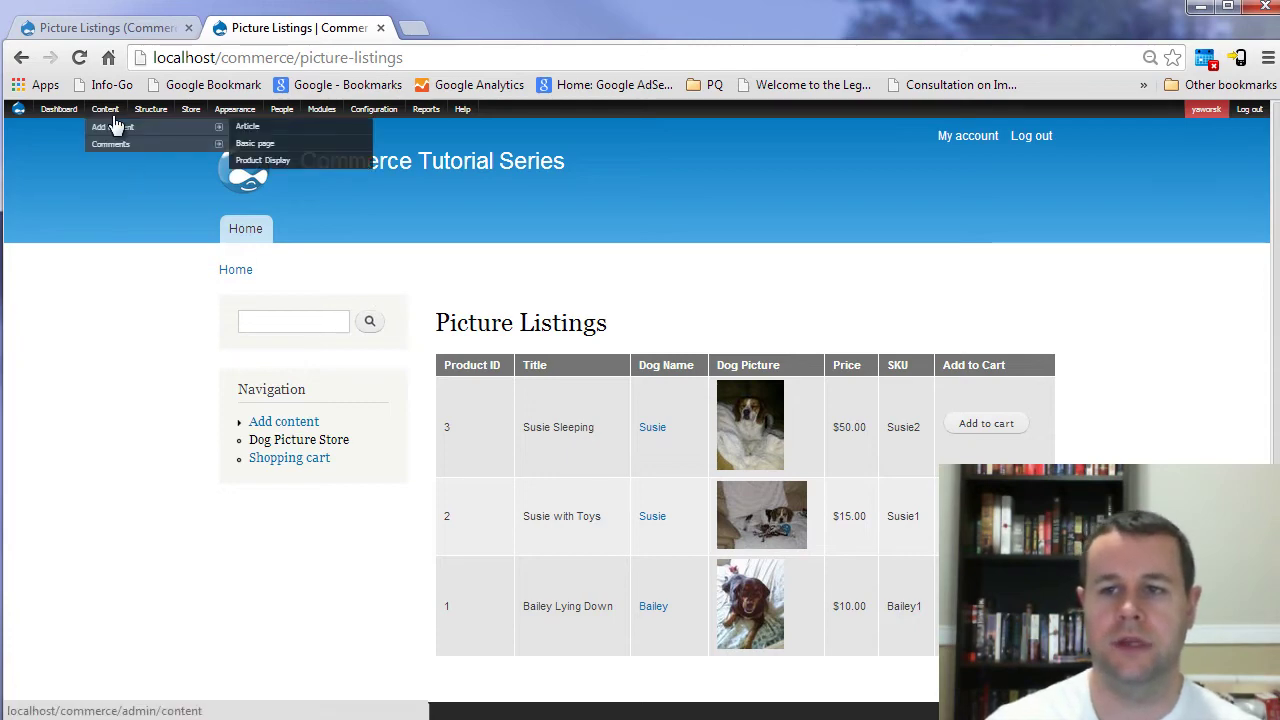
Step: Start a new view named Proper Dog Display Store
{"action": "mouse_move", "coordinate": [150, 112]}
{"action": "mouse_move", "coordinate": [150, 144]}
{"action": "mouse_move", "coordinate": [315, 200]}
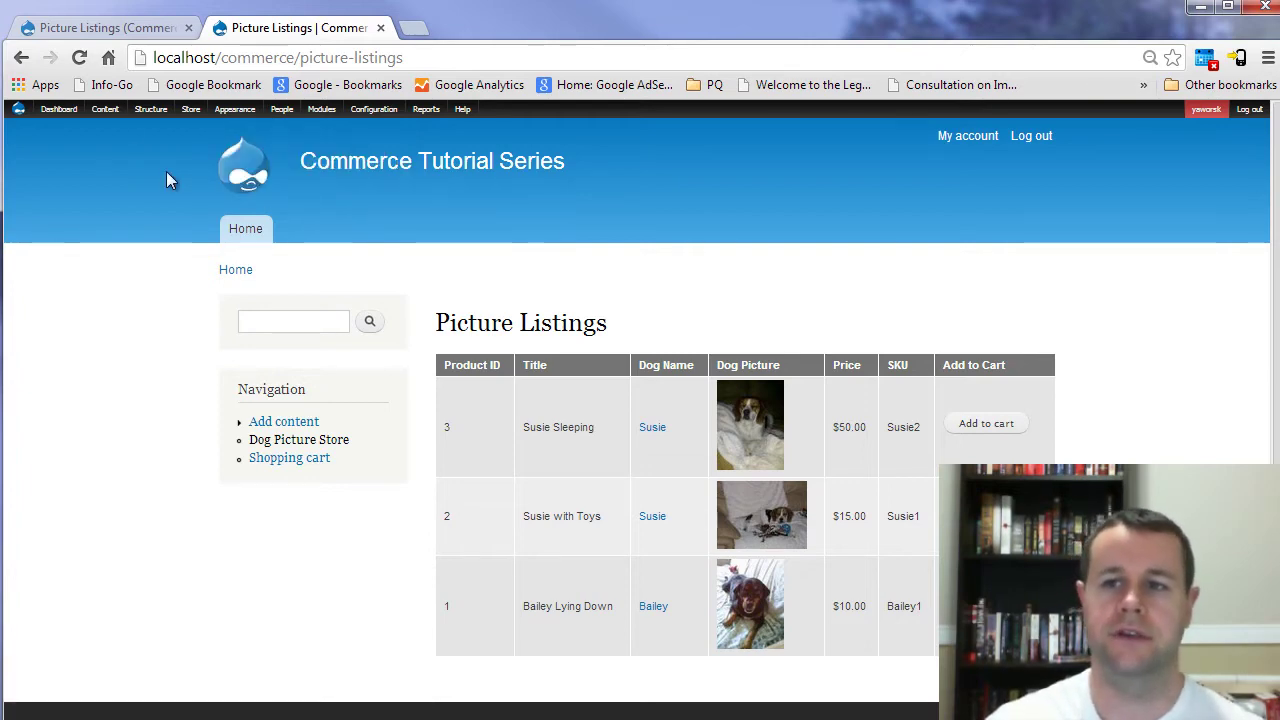
{"action": "mouse_move", "coordinate": [158, 195]}
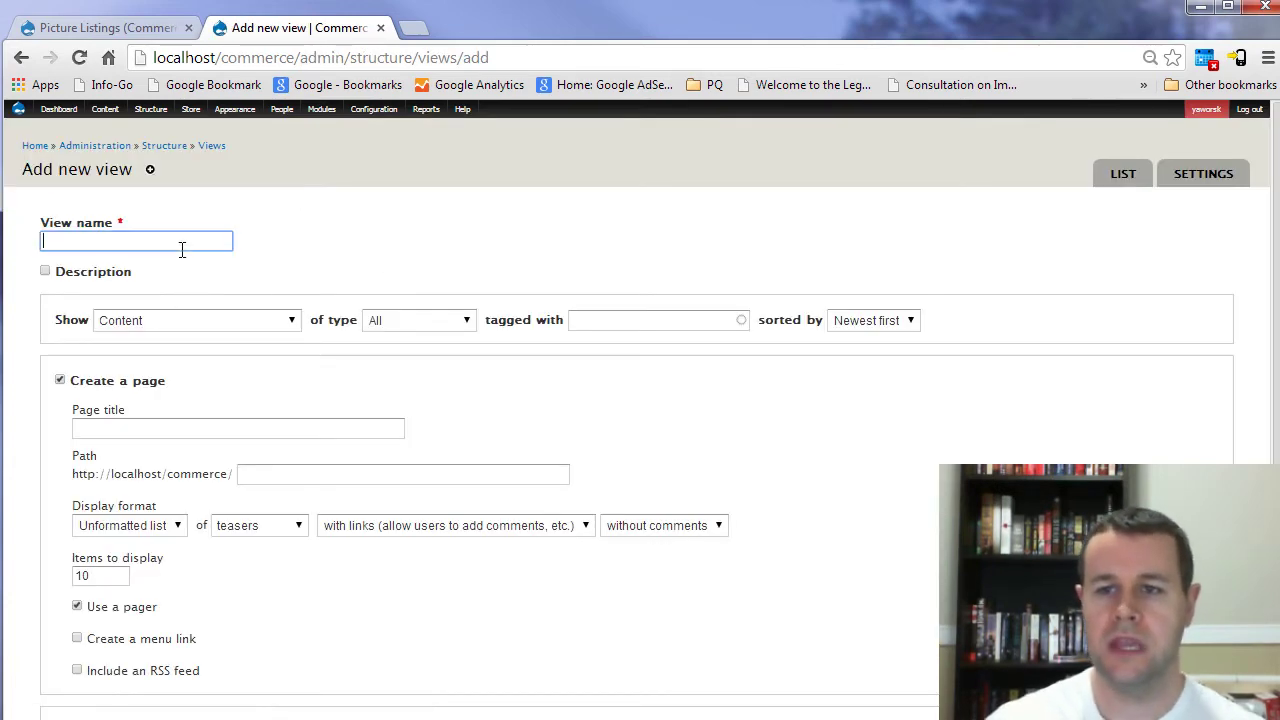
{"action": "type", "text": "Proper"}
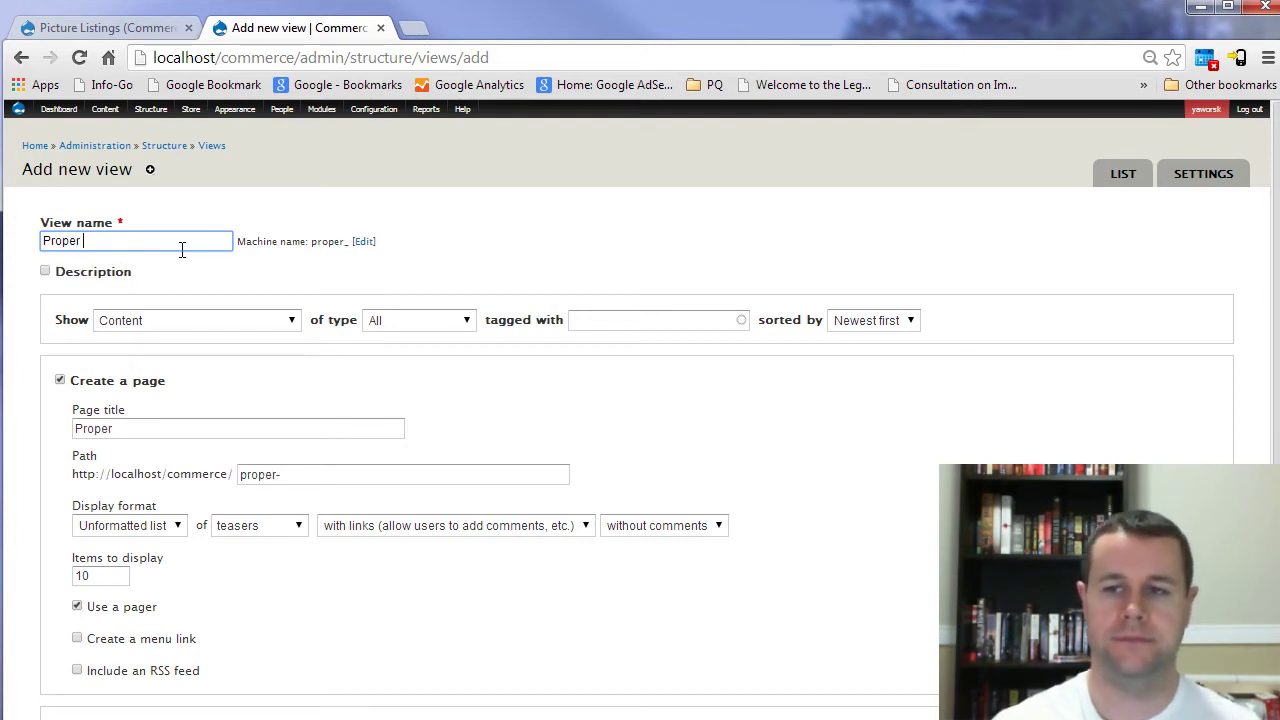
{"action": "type", "text": "tDog D"}
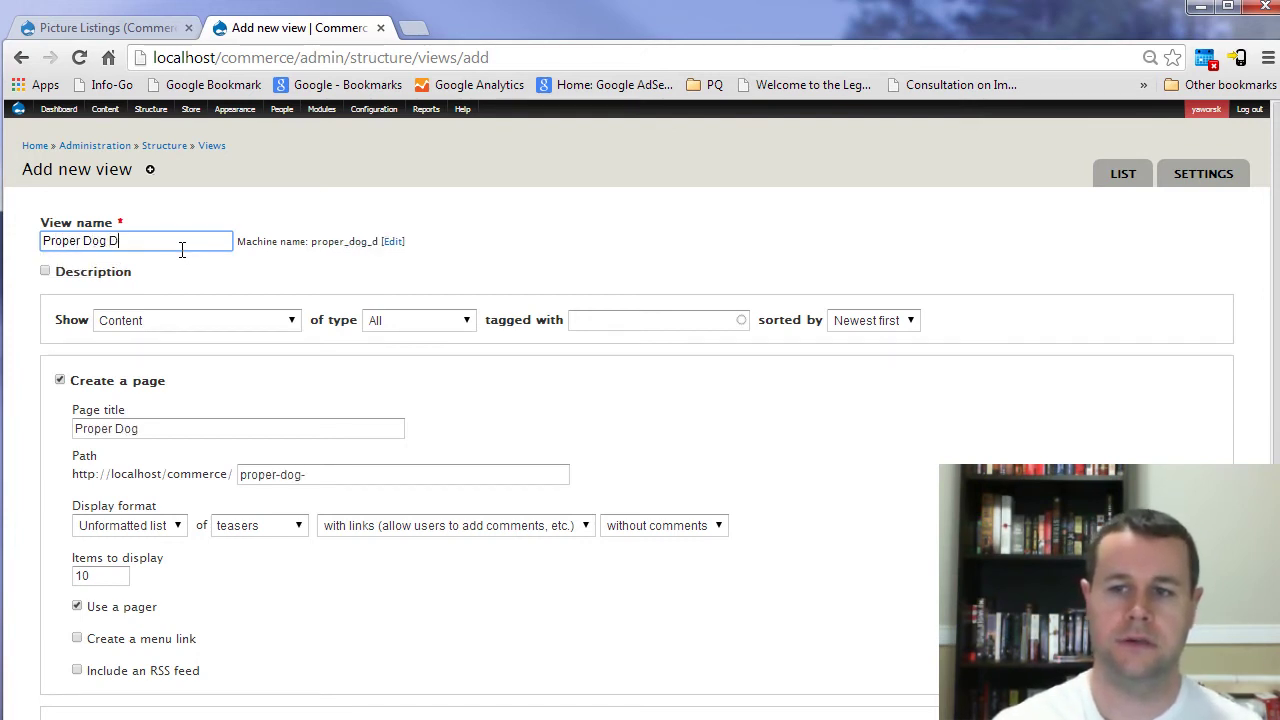
{"action": "type", "text": "isplay St"}
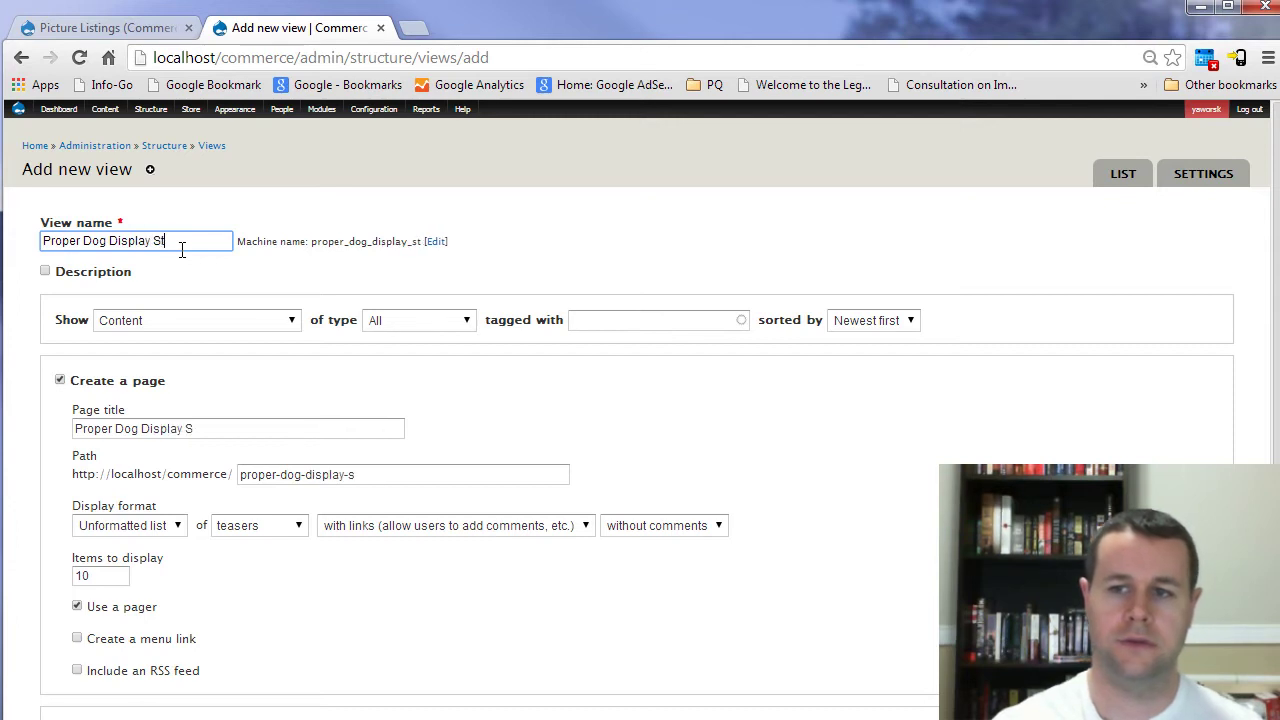
{"action": "type", "text": "ore"}
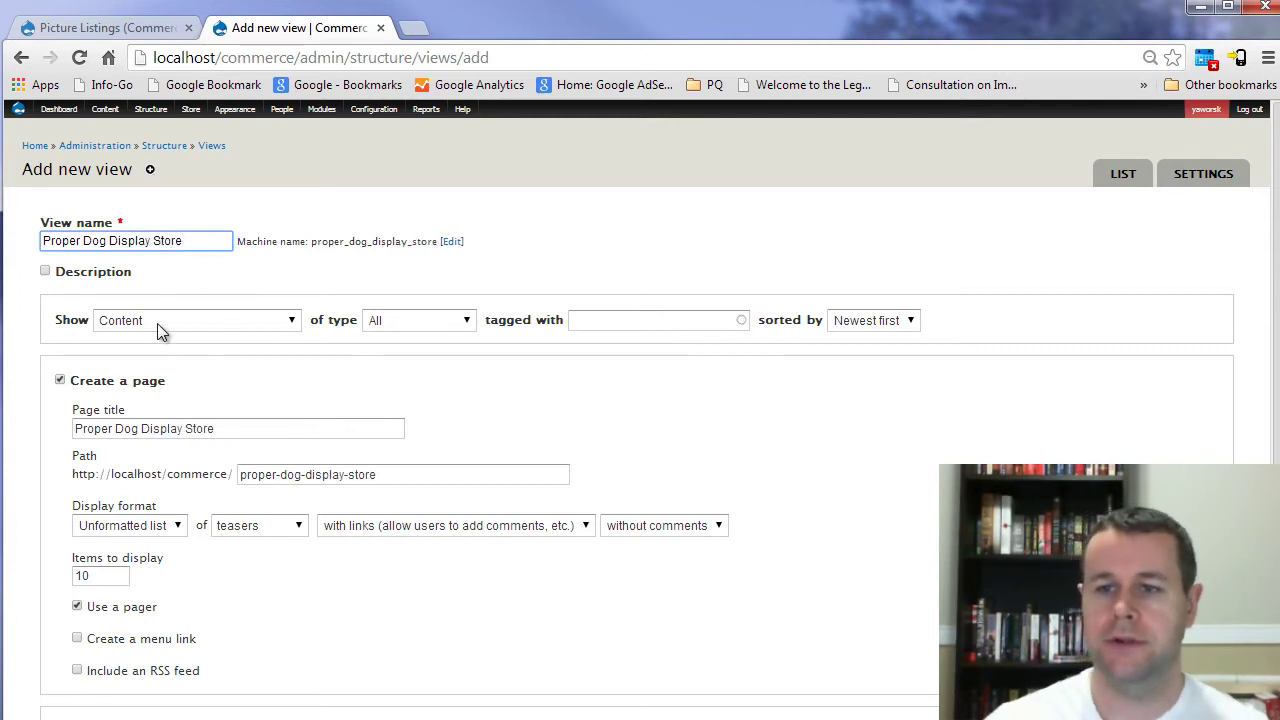
Step: Set the new view to show Product Display content as a table page, and continue to its detailed editing
{"action": "left_click", "coordinate": [426, 318]}
{"action": "left_click", "coordinate": [440, 383]}
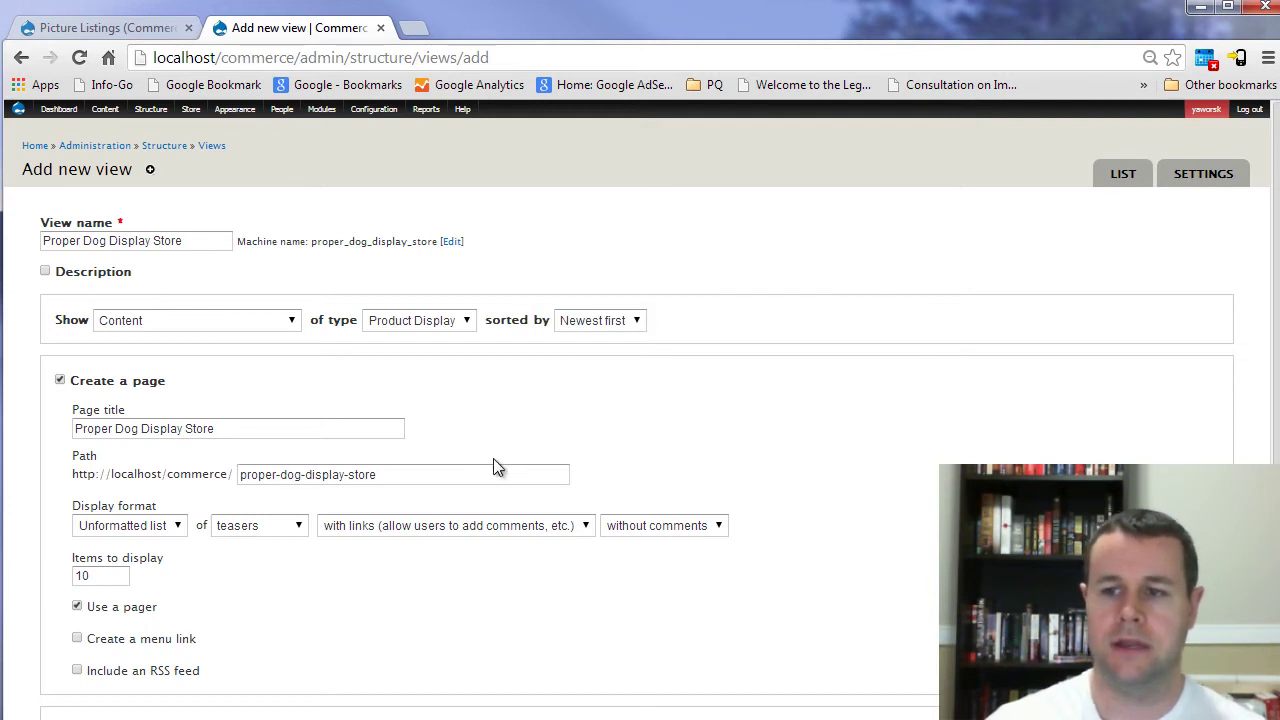
{"action": "left_click", "coordinate": [181, 527]}
{"action": "left_click", "coordinate": [152, 587]}
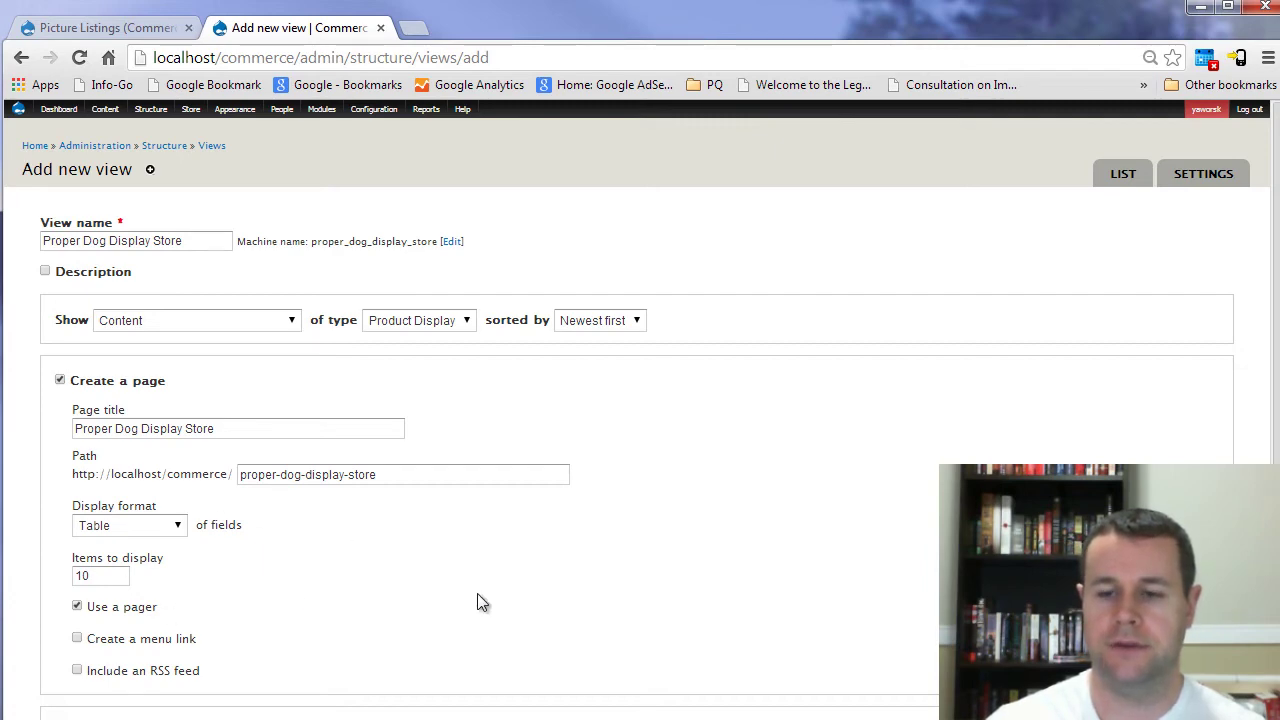
{"action": "scroll", "coordinate": [477, 601], "scroll_direction": "down", "scroll_amount": 1}
{"action": "left_click", "coordinate": [228, 673]}
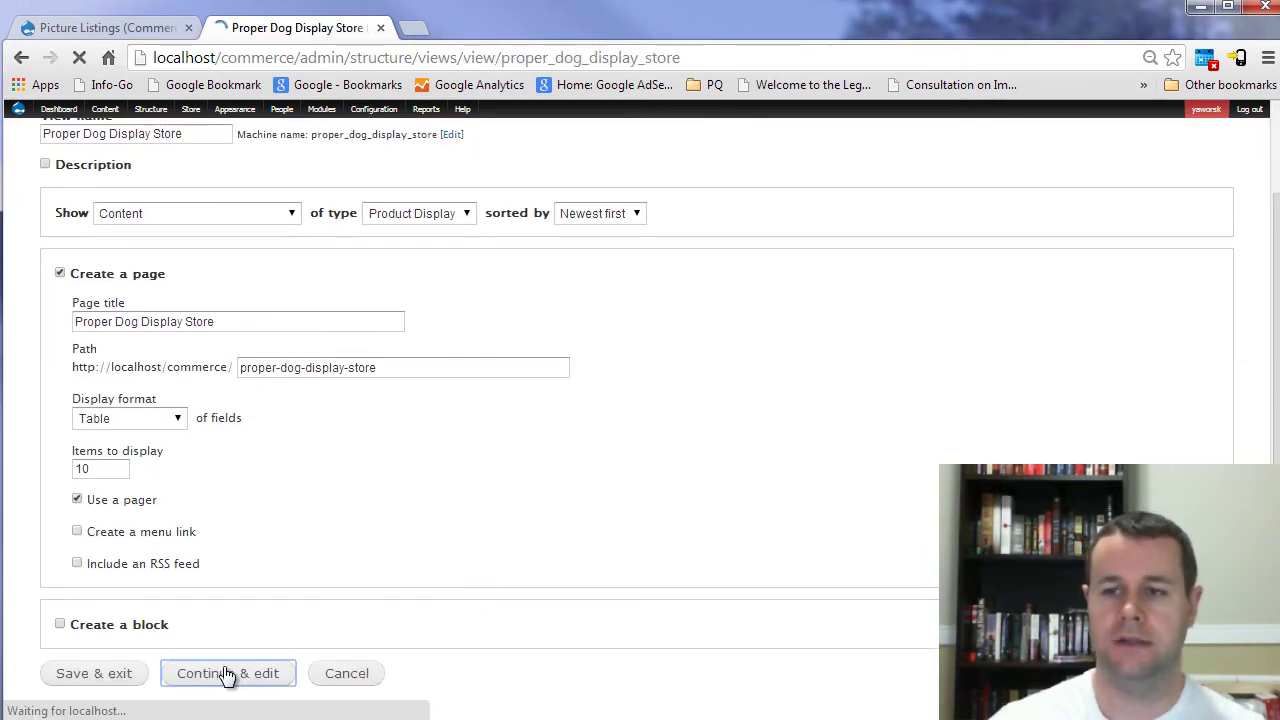
Step: Examine the view's preview and the Content fields available for it, leaving the field list without adding any
{"action": "scroll", "coordinate": [312, 458], "scroll_direction": "down", "scroll_amount": 1}
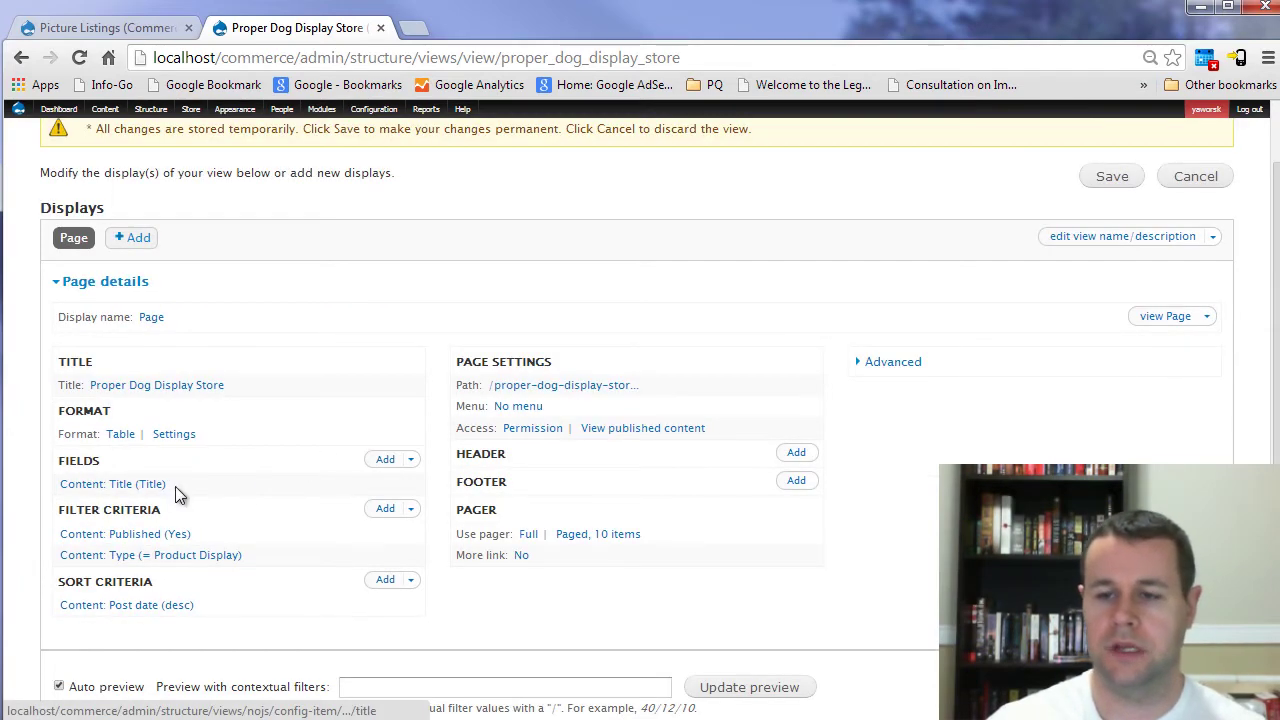
{"action": "scroll", "coordinate": [175, 486], "scroll_direction": "down", "scroll_amount": 3}
{"action": "scroll", "coordinate": [108, 668], "scroll_direction": "up", "scroll_amount": 2}
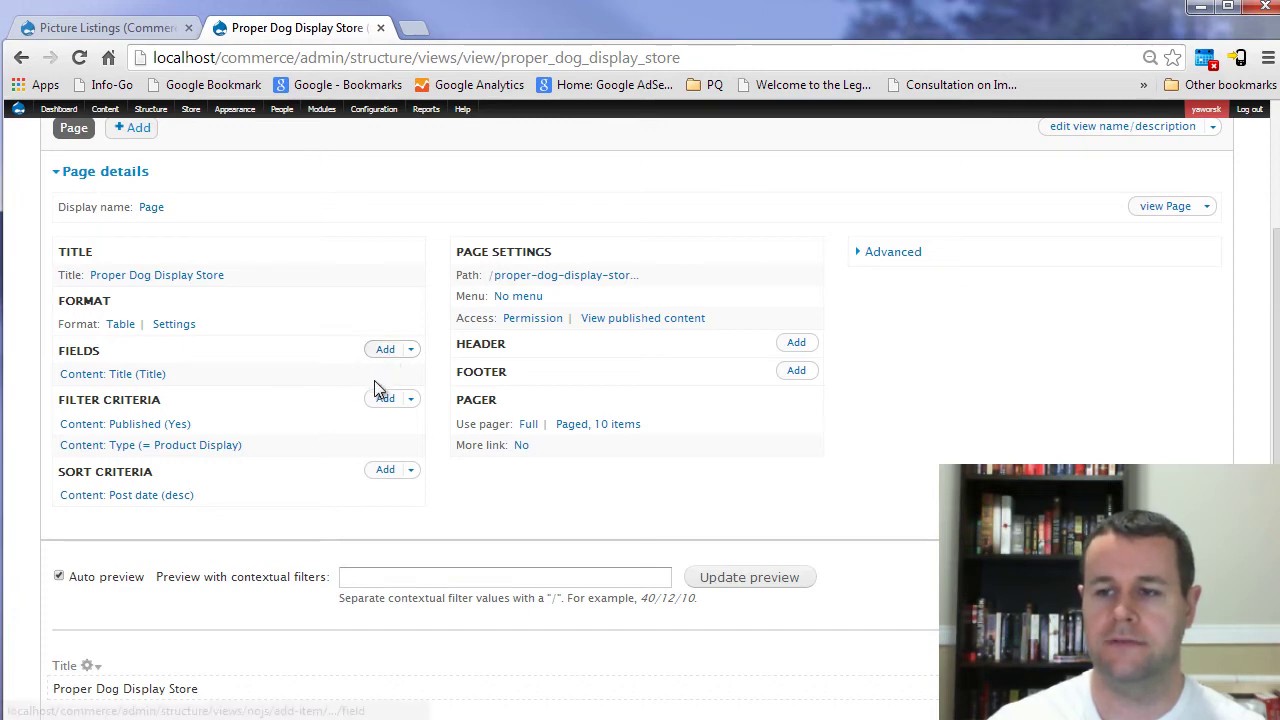
{"action": "left_click", "coordinate": [386, 354]}
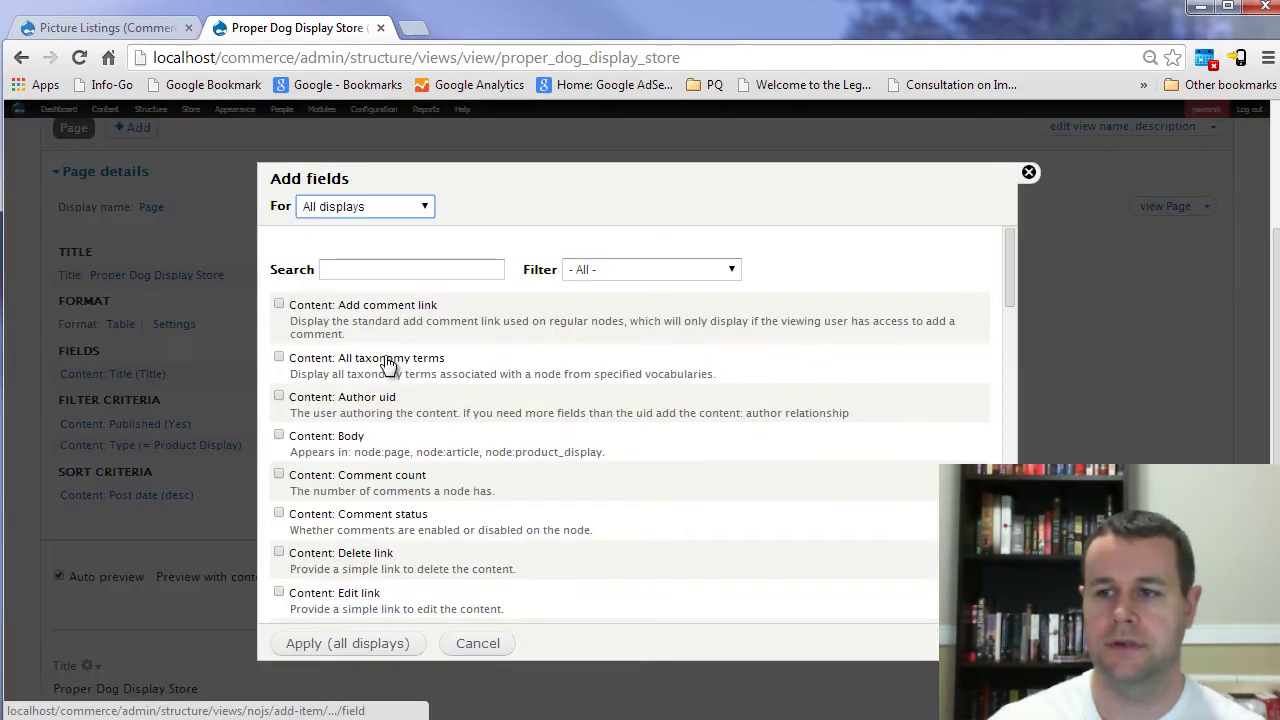
{"action": "left_click", "coordinate": [697, 269]}
{"action": "left_click", "coordinate": [683, 299]}
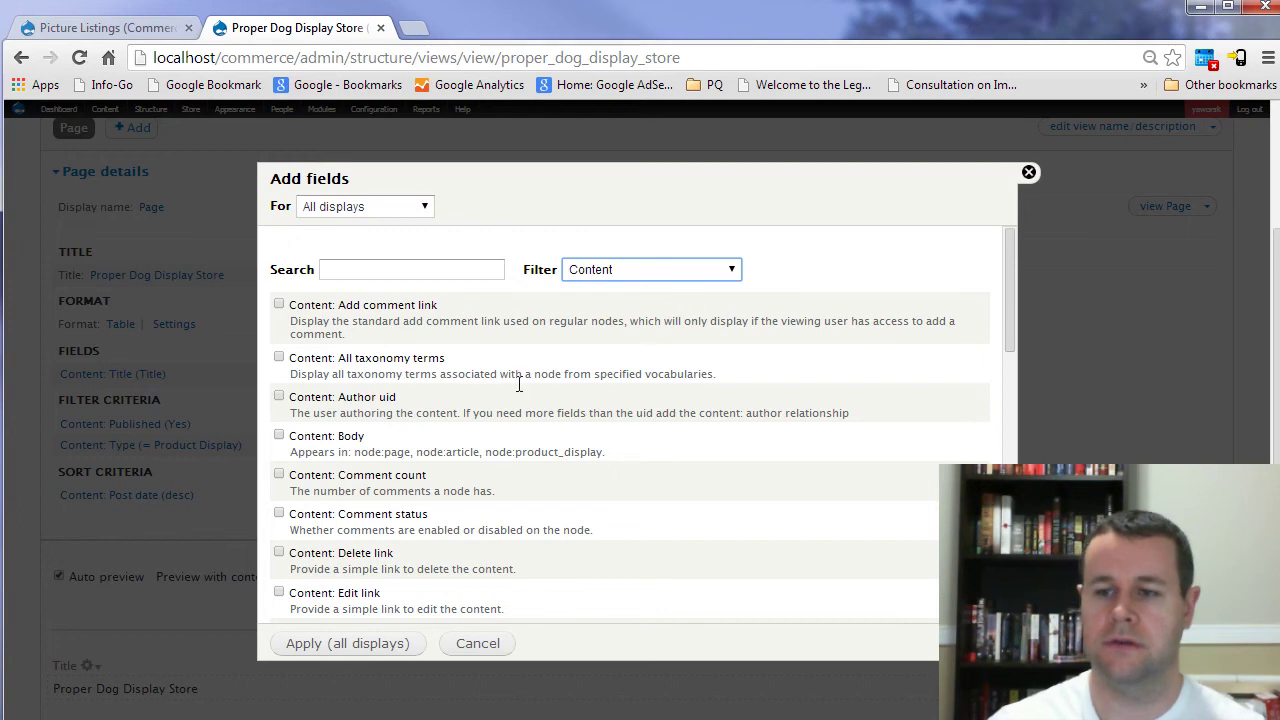
{"action": "scroll", "coordinate": [493, 414], "scroll_direction": "down", "scroll_amount": 5}
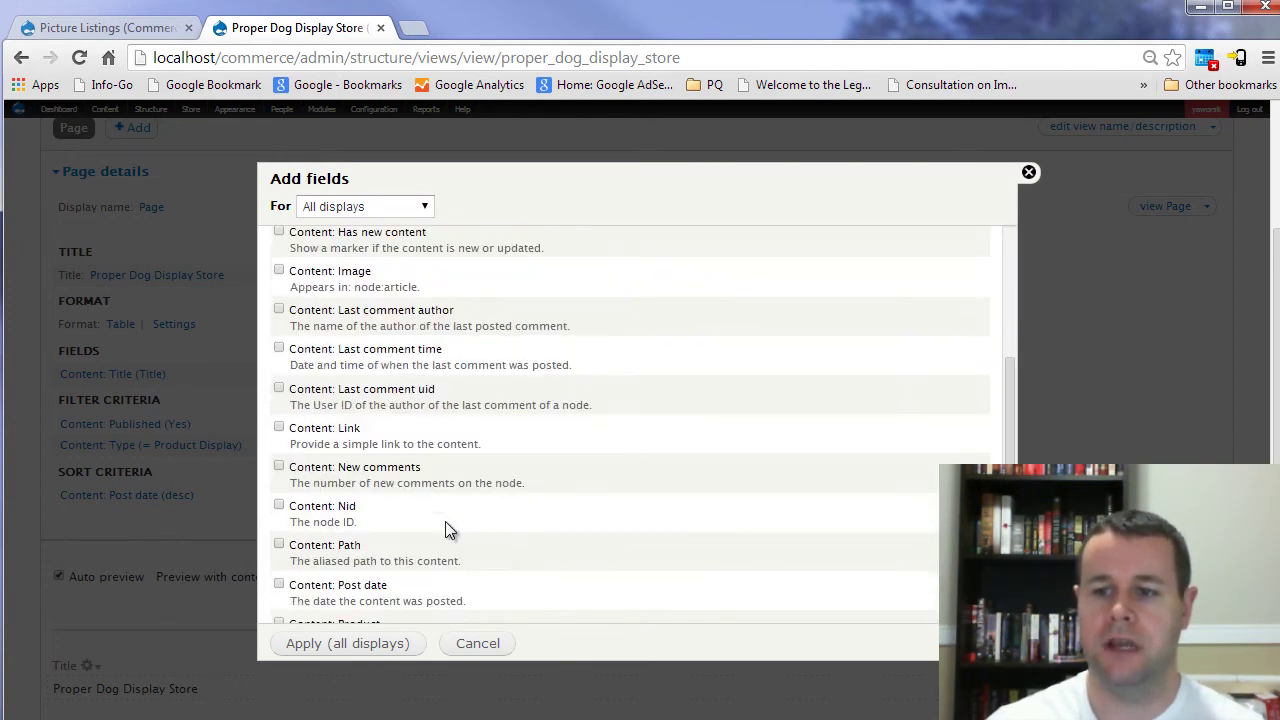
{"action": "scroll", "coordinate": [453, 528], "scroll_direction": "down", "scroll_amount": 7}
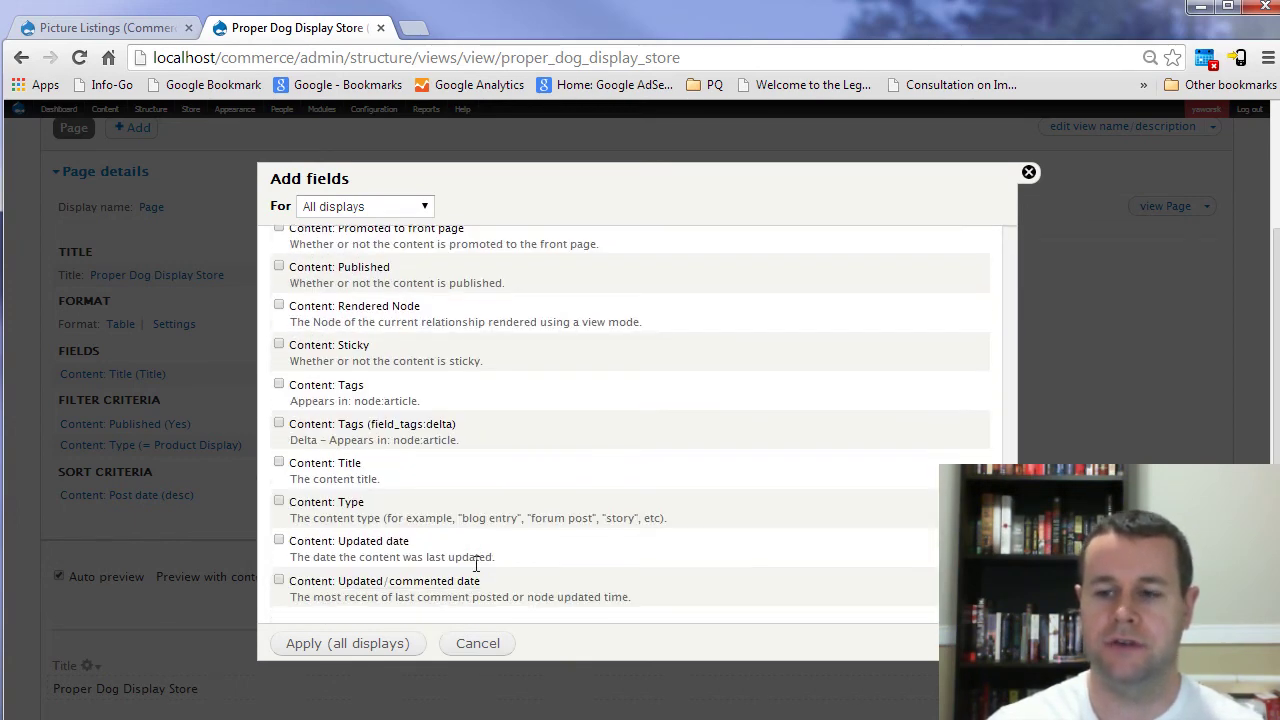
{"action": "scroll", "coordinate": [507, 542], "scroll_direction": "up", "scroll_amount": 12}
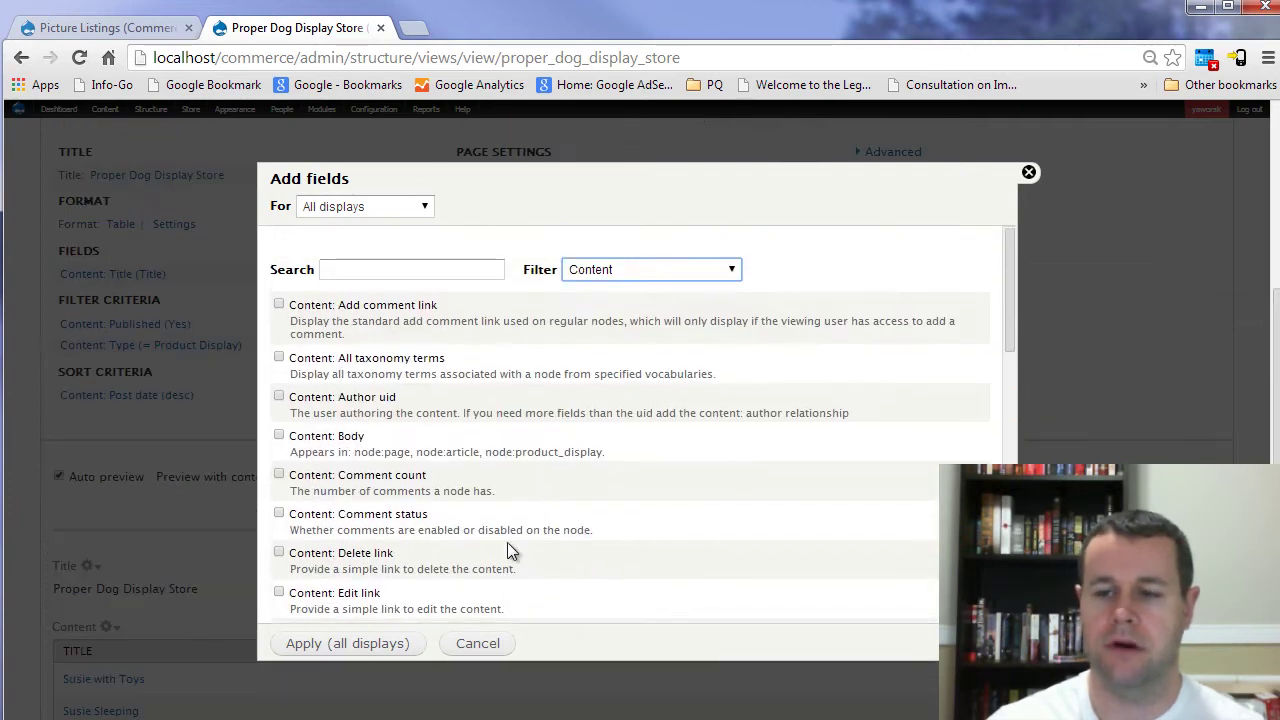
{"action": "left_click", "coordinate": [488, 651]}
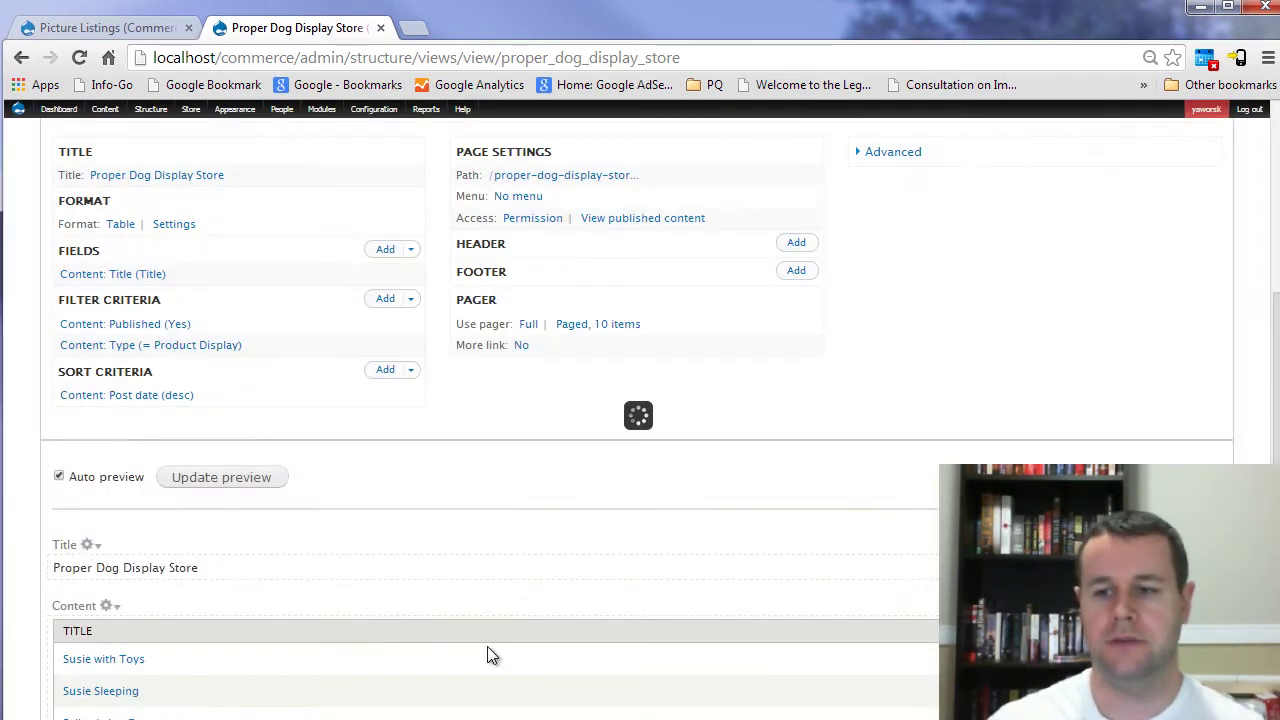
Step: Add the Content: Referenced products relationship to the view for all displays, keeping its default settings
{"action": "scroll", "coordinate": [960, 400], "scroll_direction": "up", "scroll_amount": 2}
{"action": "left_click", "coordinate": [890, 354]}
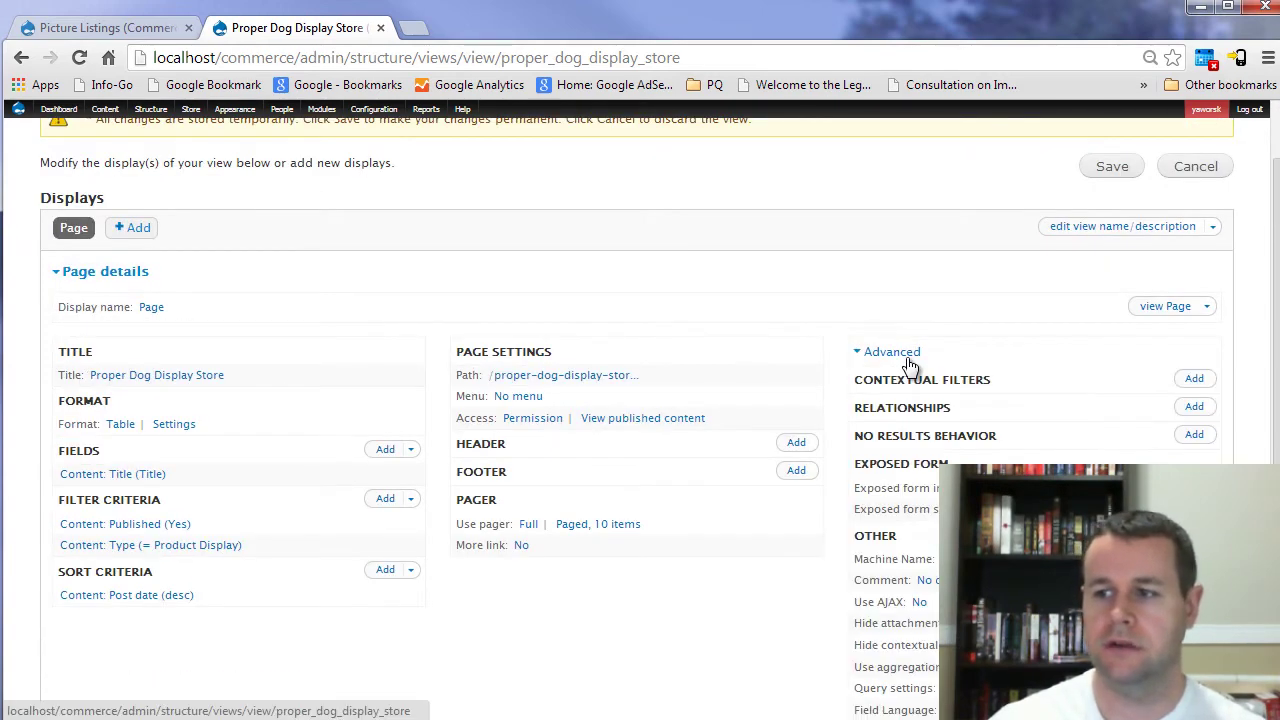
{"action": "left_click", "coordinate": [1197, 408]}
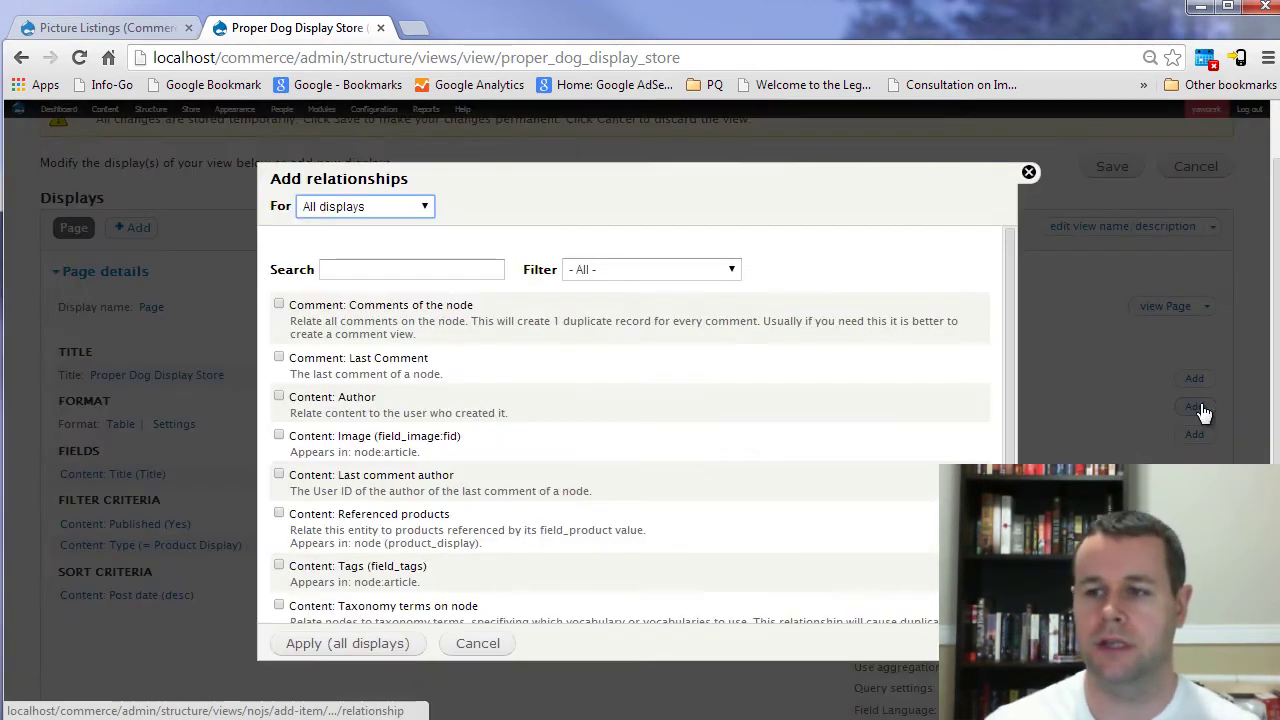
{"action": "left_click", "coordinate": [636, 272]}
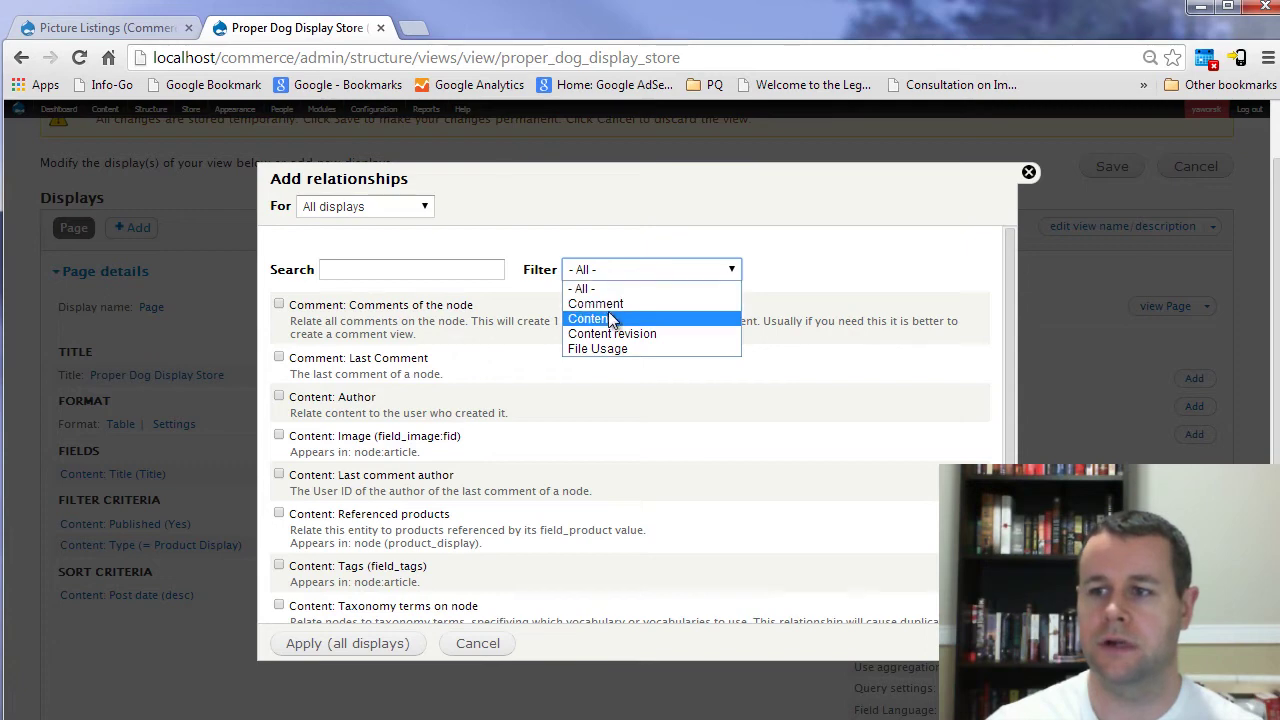
{"action": "left_click", "coordinate": [608, 312]}
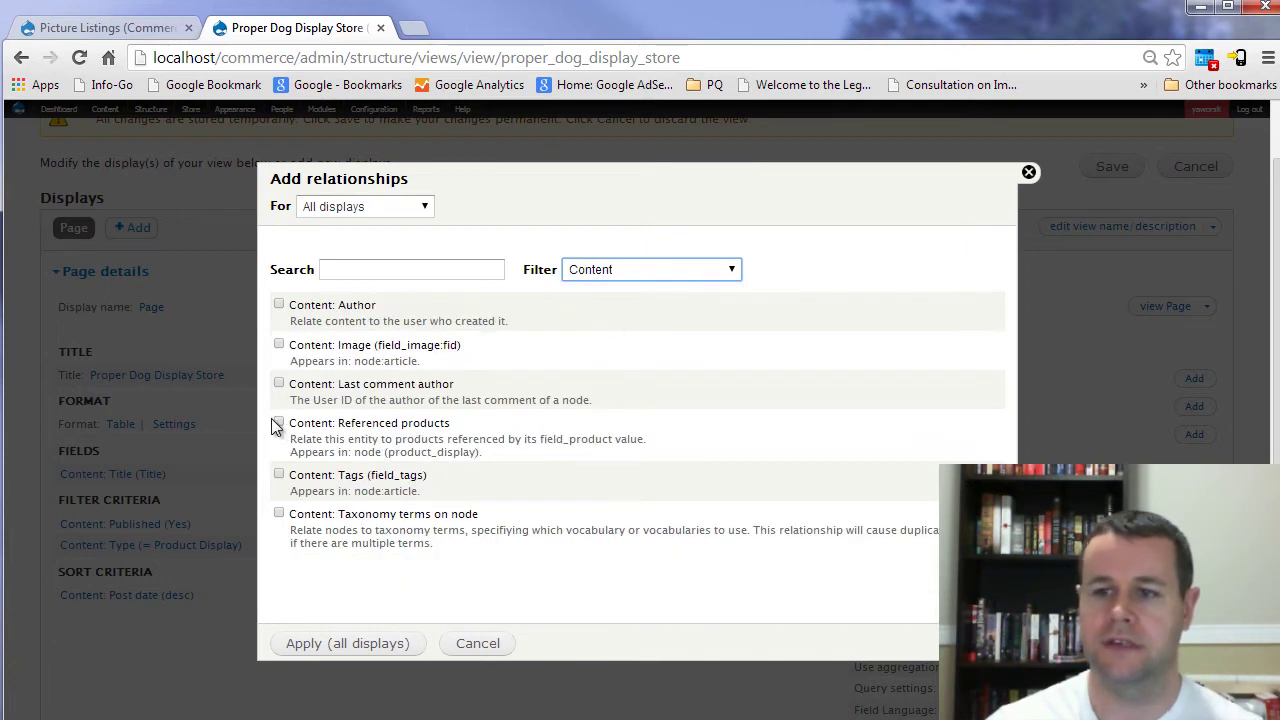
{"action": "left_click", "coordinate": [343, 430]}
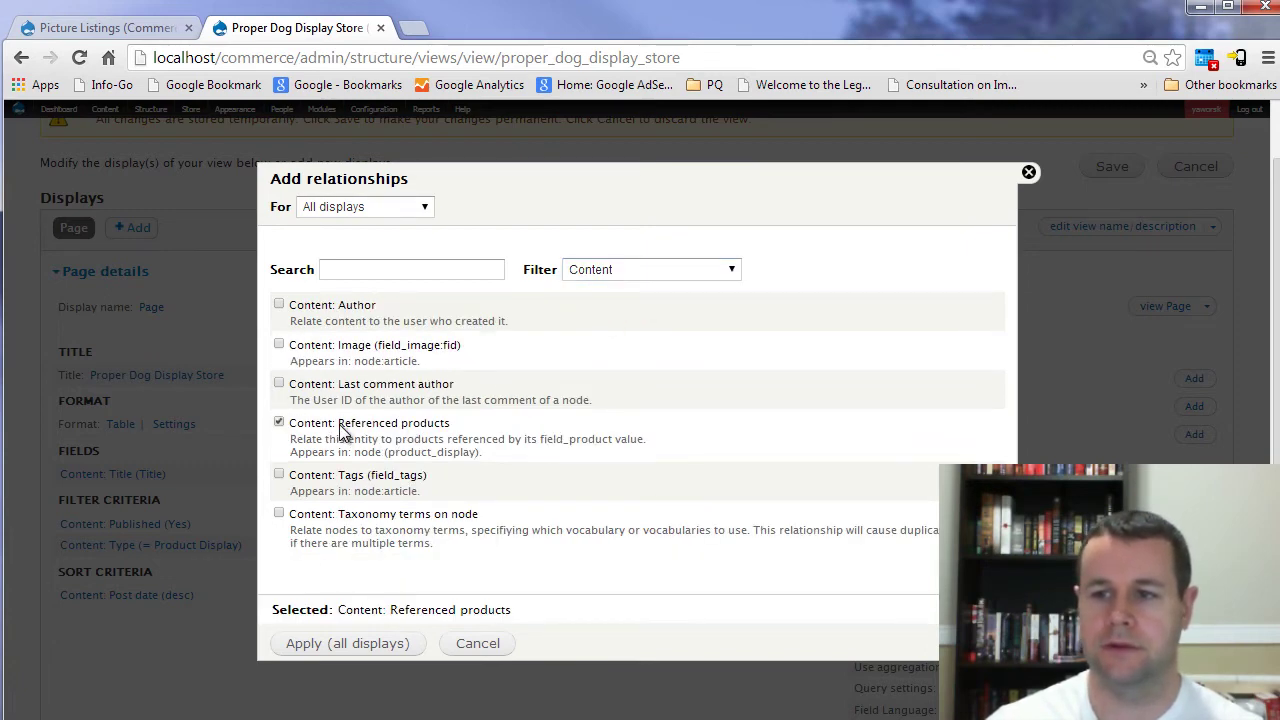
{"action": "left_click", "coordinate": [368, 646]}
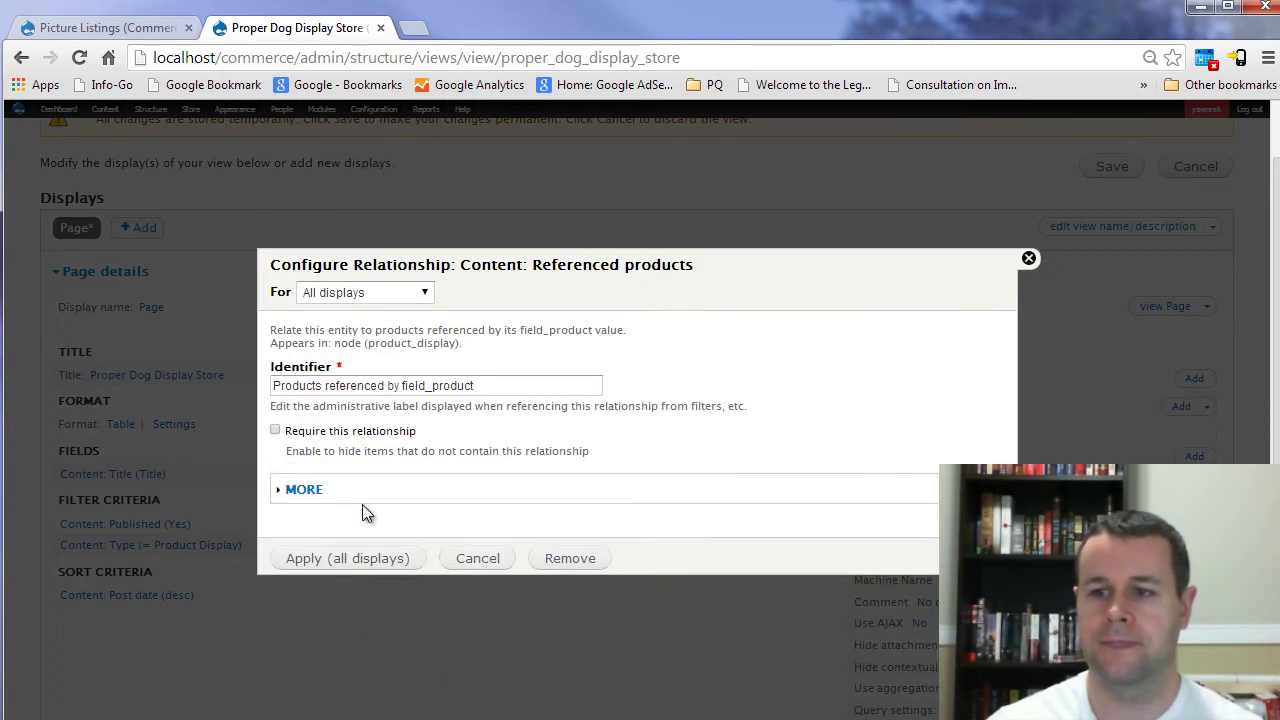
{"action": "left_click", "coordinate": [358, 558]}
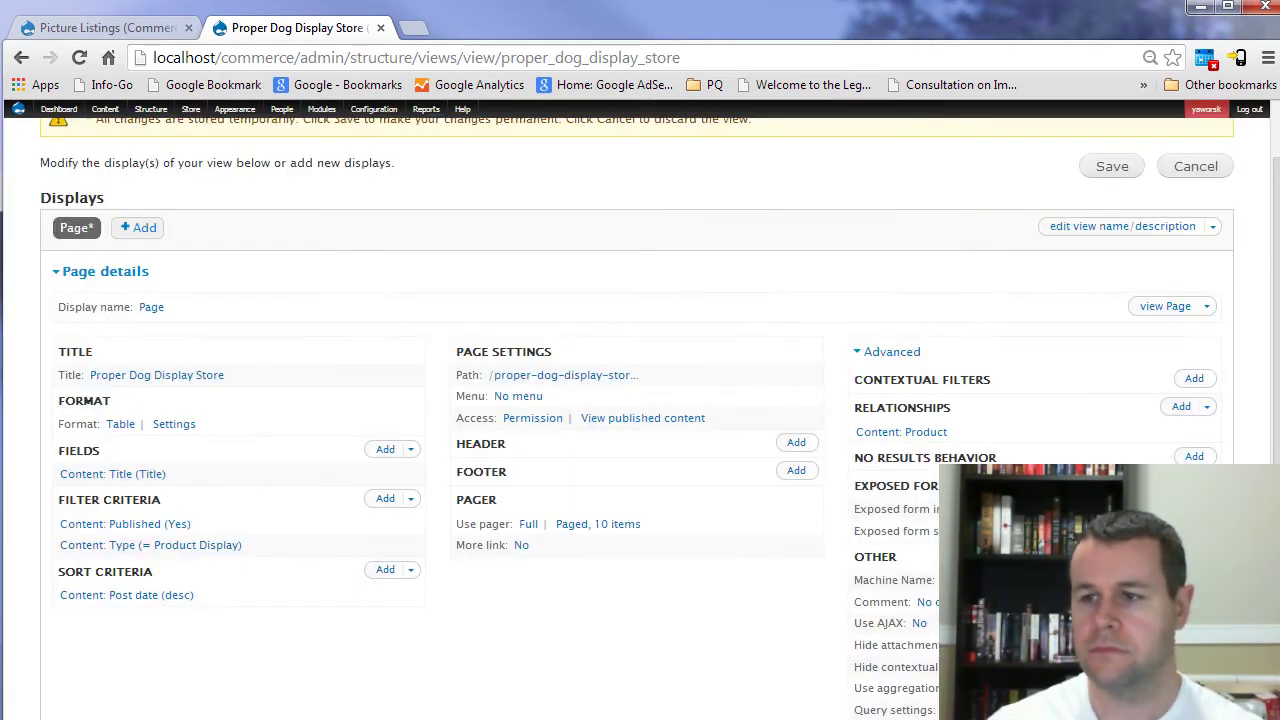
Step: Start adding fields to the view and select the Commerce Product fields Dog Picture, Dog Name, SKU and Price
{"action": "scroll", "coordinate": [771, 549], "scroll_direction": "down", "scroll_amount": 3}
{"action": "scroll", "coordinate": [764, 544], "scroll_direction": "up", "scroll_amount": 1}
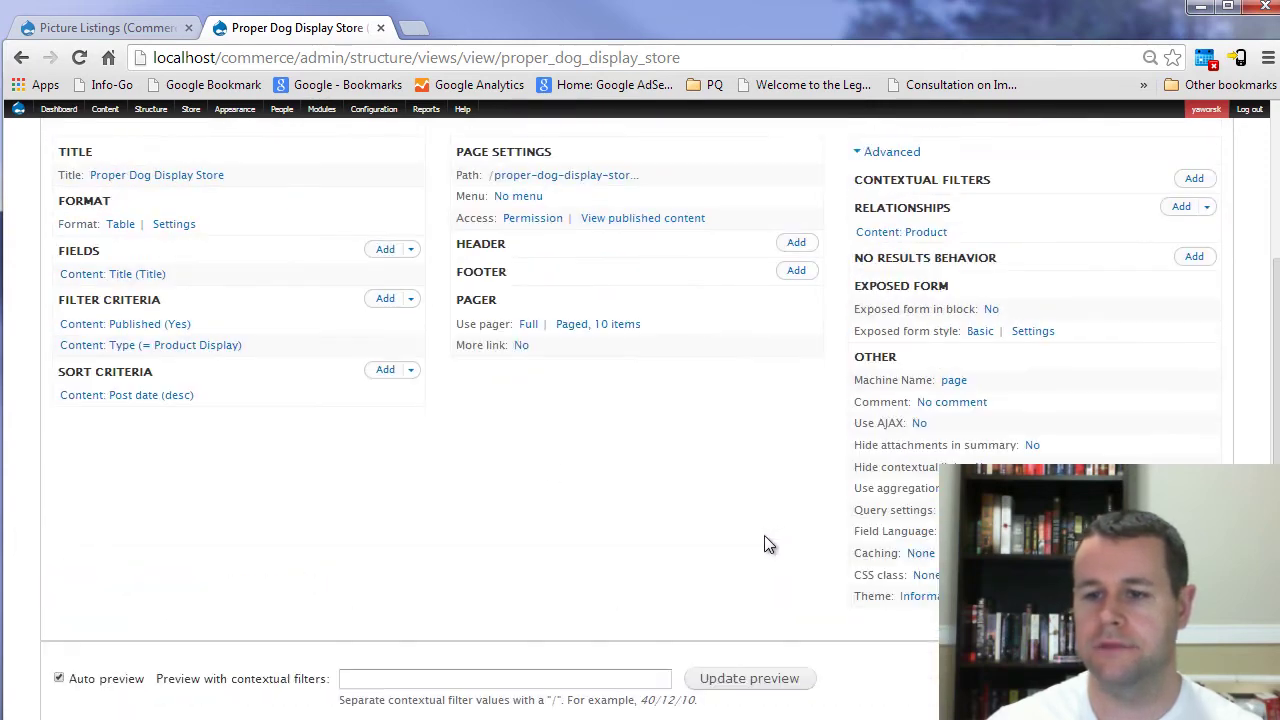
{"action": "left_click", "coordinate": [385, 250]}
{"action": "left_click", "coordinate": [661, 275]}
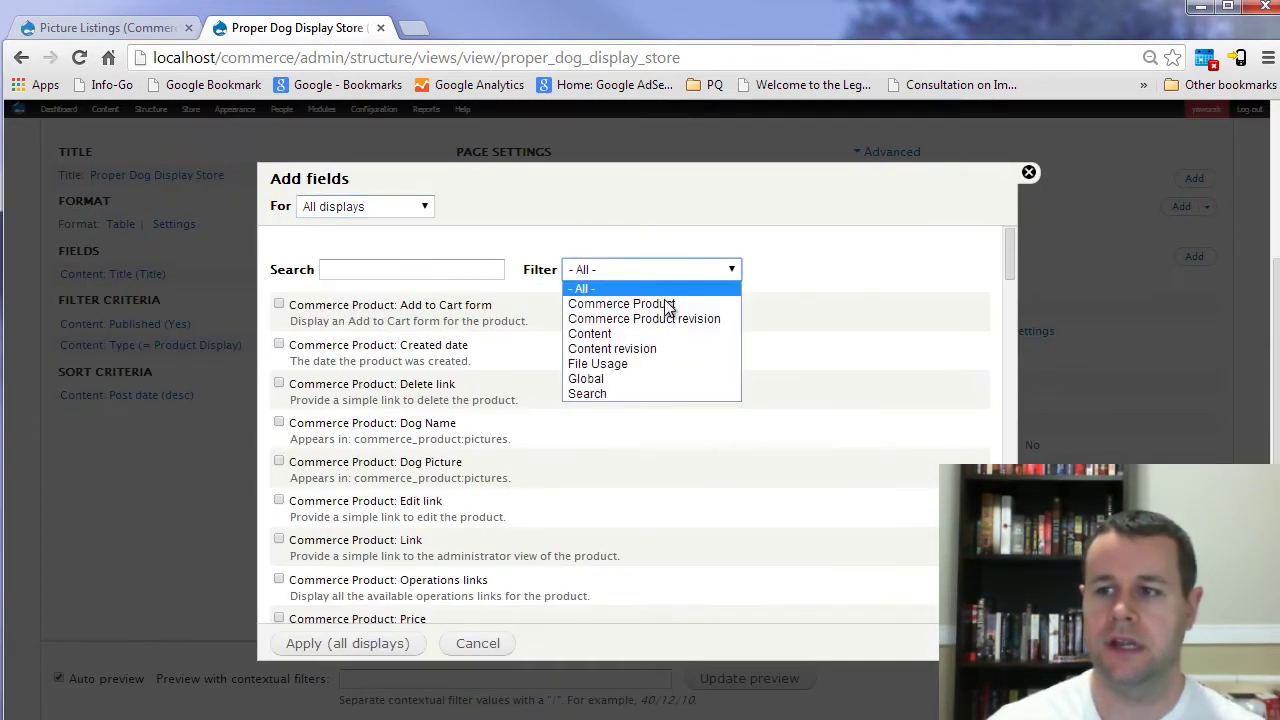
{"action": "left_click", "coordinate": [655, 301]}
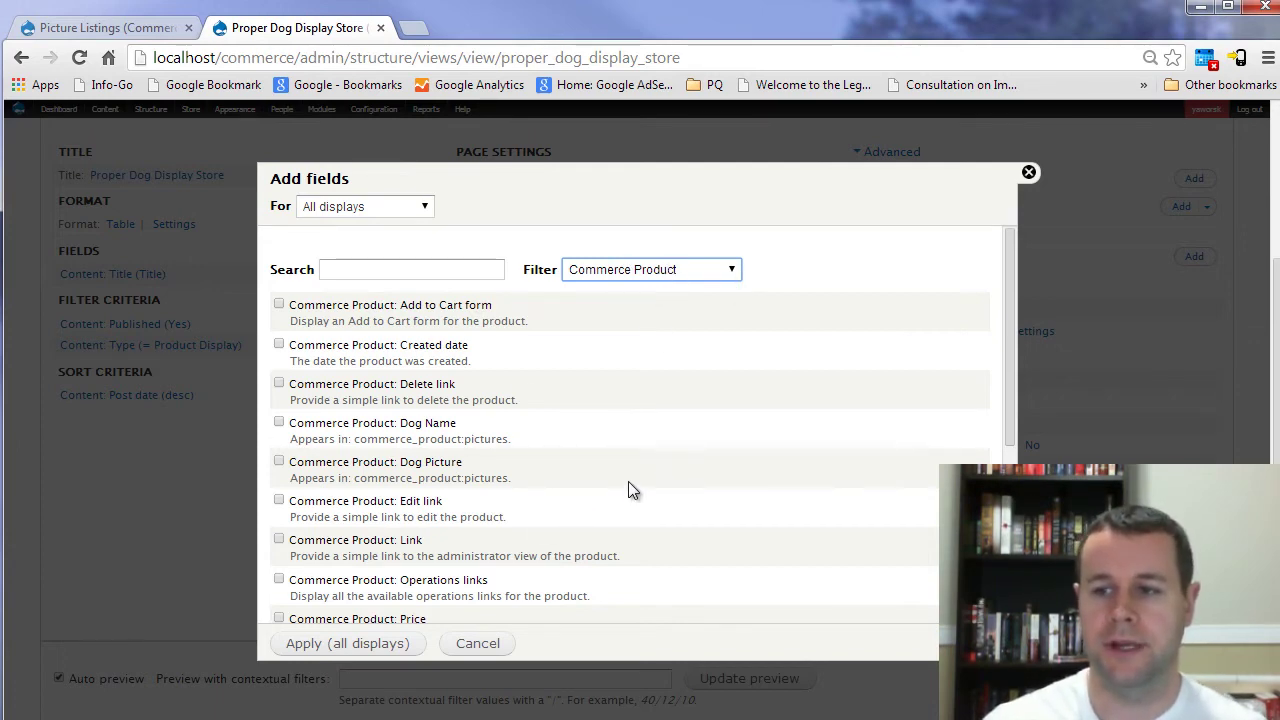
{"action": "left_click", "coordinate": [444, 470]}
{"action": "left_click", "coordinate": [458, 462]}
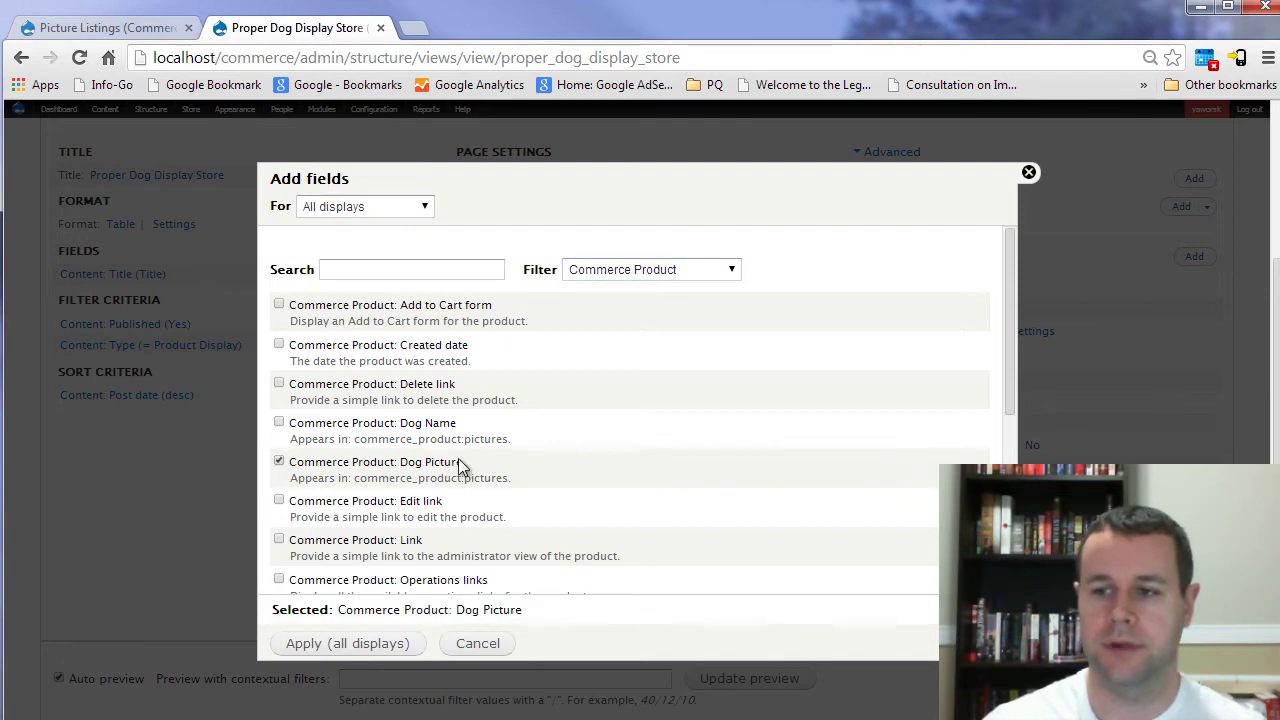
{"action": "left_click", "coordinate": [424, 428]}
{"action": "scroll", "coordinate": [578, 451], "scroll_direction": "down", "scroll_amount": 2}
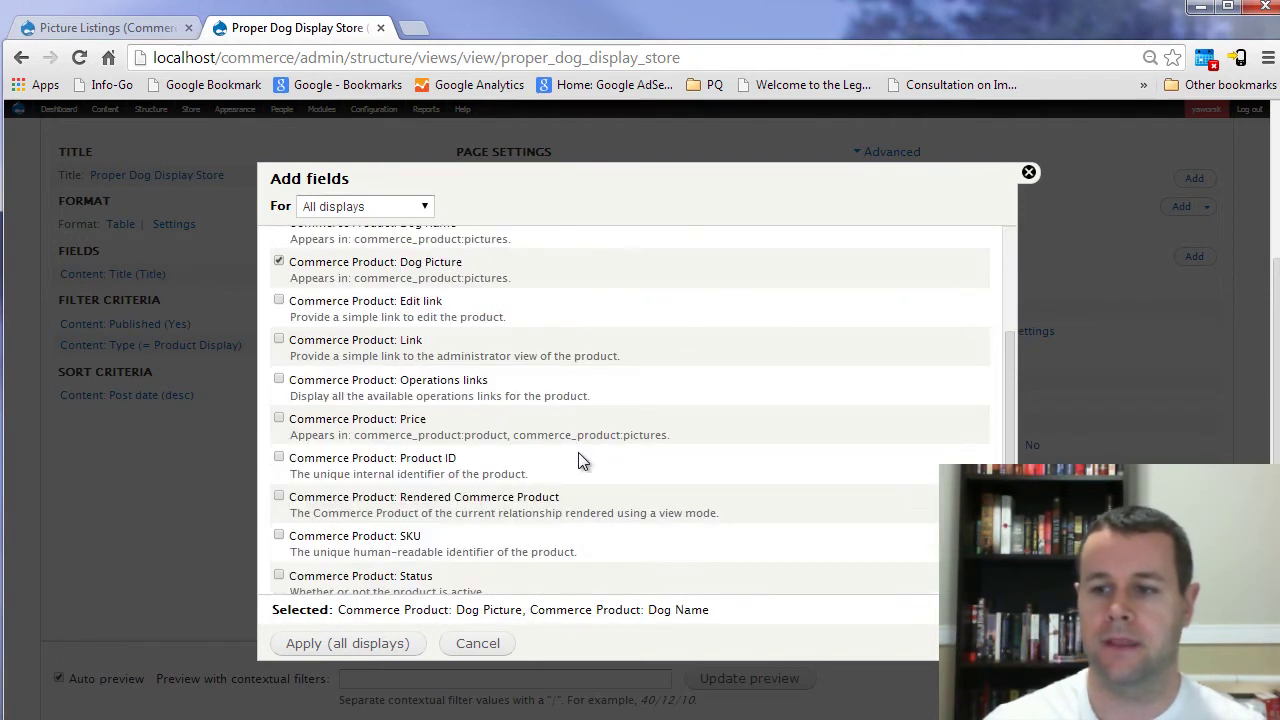
{"action": "left_click", "coordinate": [400, 545]}
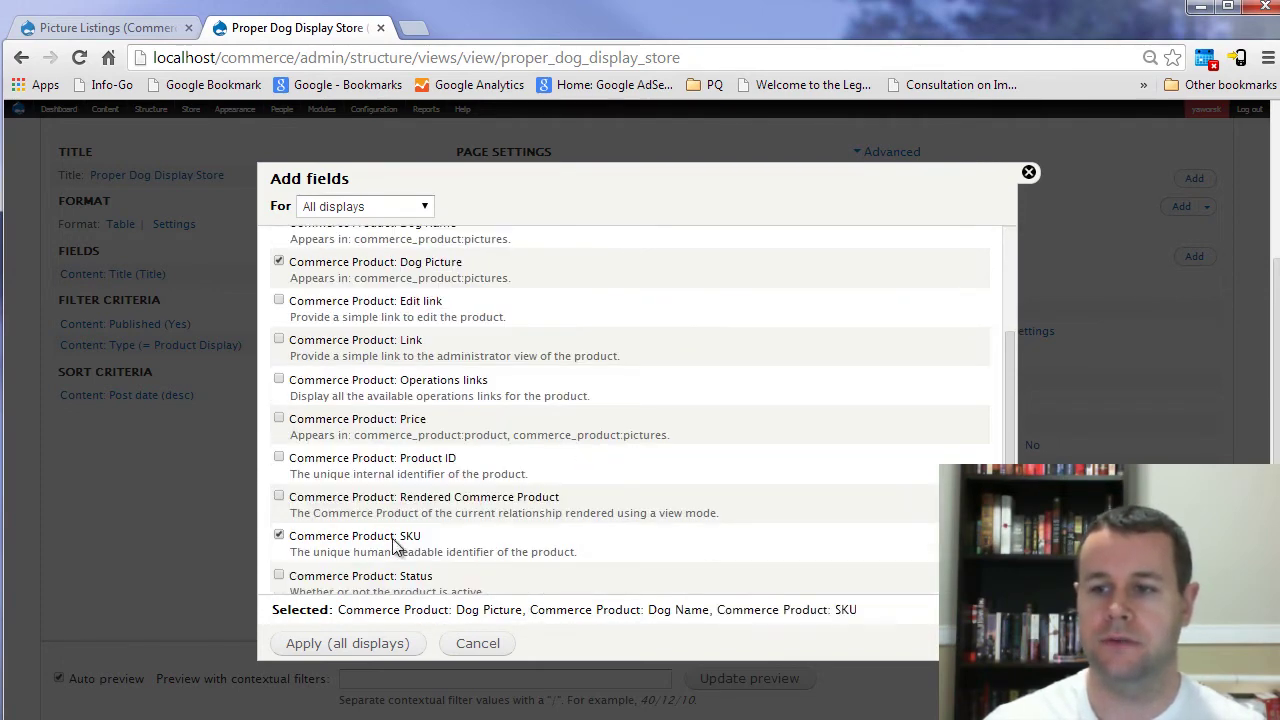
{"action": "left_click", "coordinate": [415, 427]}
{"action": "scroll", "coordinate": [590, 433], "scroll_direction": "down", "scroll_amount": 1}
{"action": "scroll", "coordinate": [674, 460], "scroll_direction": "up", "scroll_amount": 3}
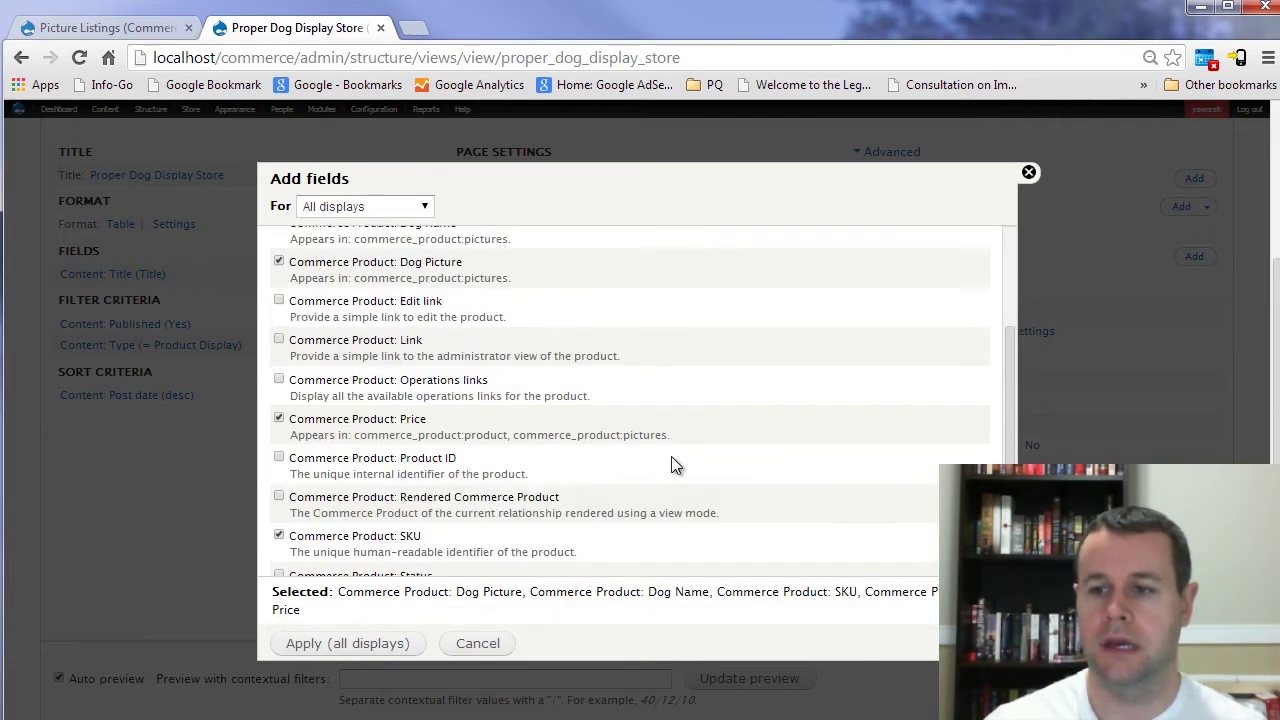
Step: Filter the available fields to Content and include Content: Body in the selection
{"action": "left_click", "coordinate": [682, 273]}
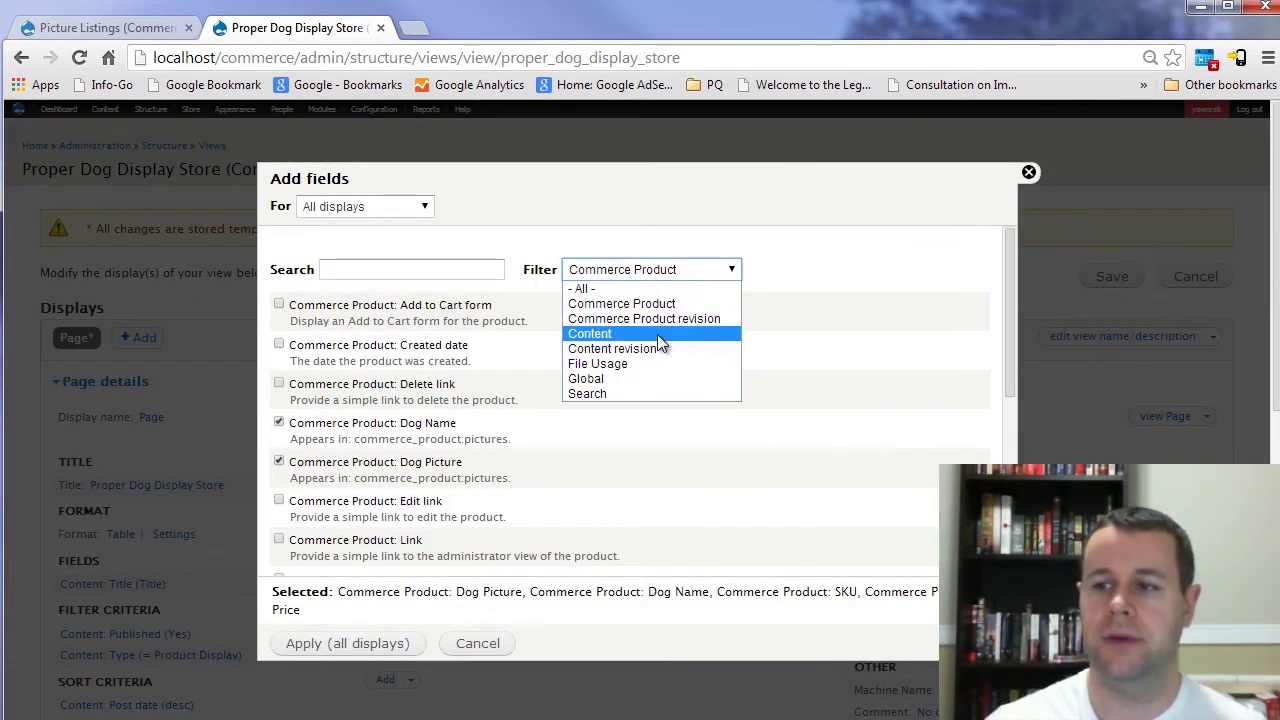
{"action": "left_click", "coordinate": [657, 333]}
{"action": "scroll", "coordinate": [580, 449], "scroll_direction": "down", "scroll_amount": 5}
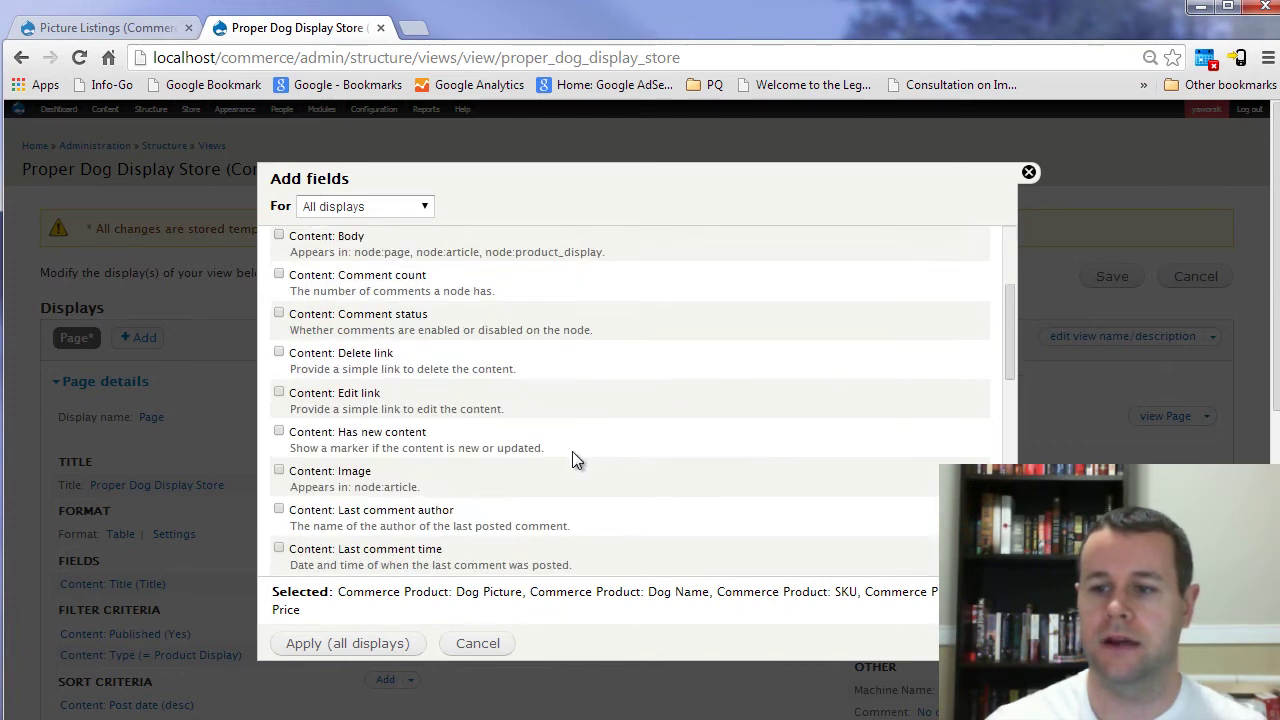
{"action": "scroll", "coordinate": [504, 482], "scroll_direction": "down", "scroll_amount": 1}
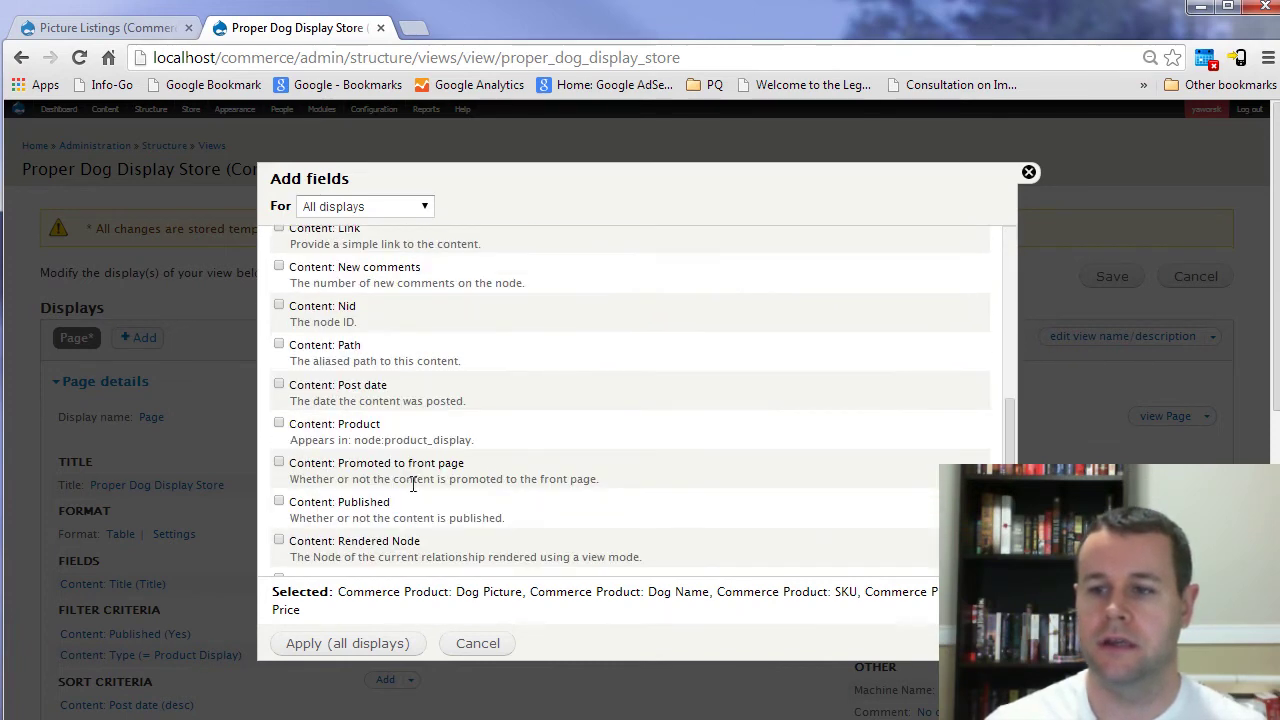
{"action": "scroll", "coordinate": [558, 466], "scroll_direction": "down", "scroll_amount": 3}
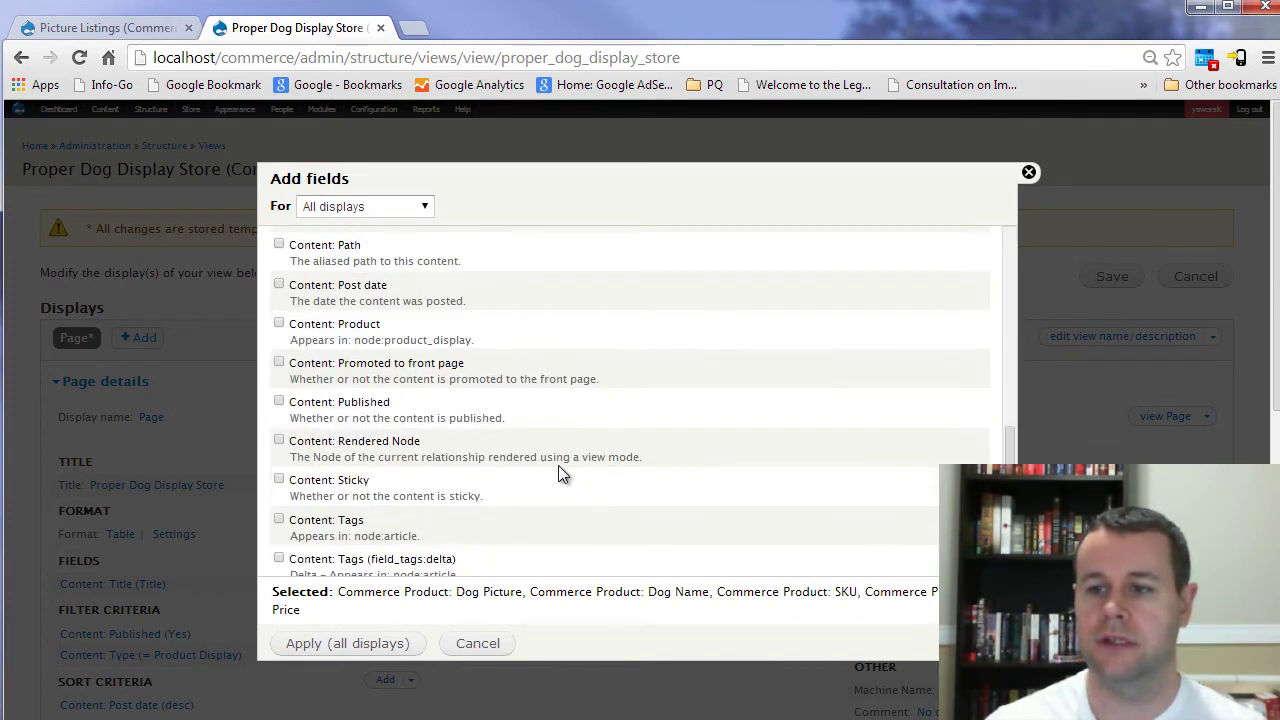
{"action": "scroll", "coordinate": [558, 470], "scroll_direction": "up", "scroll_amount": 10}
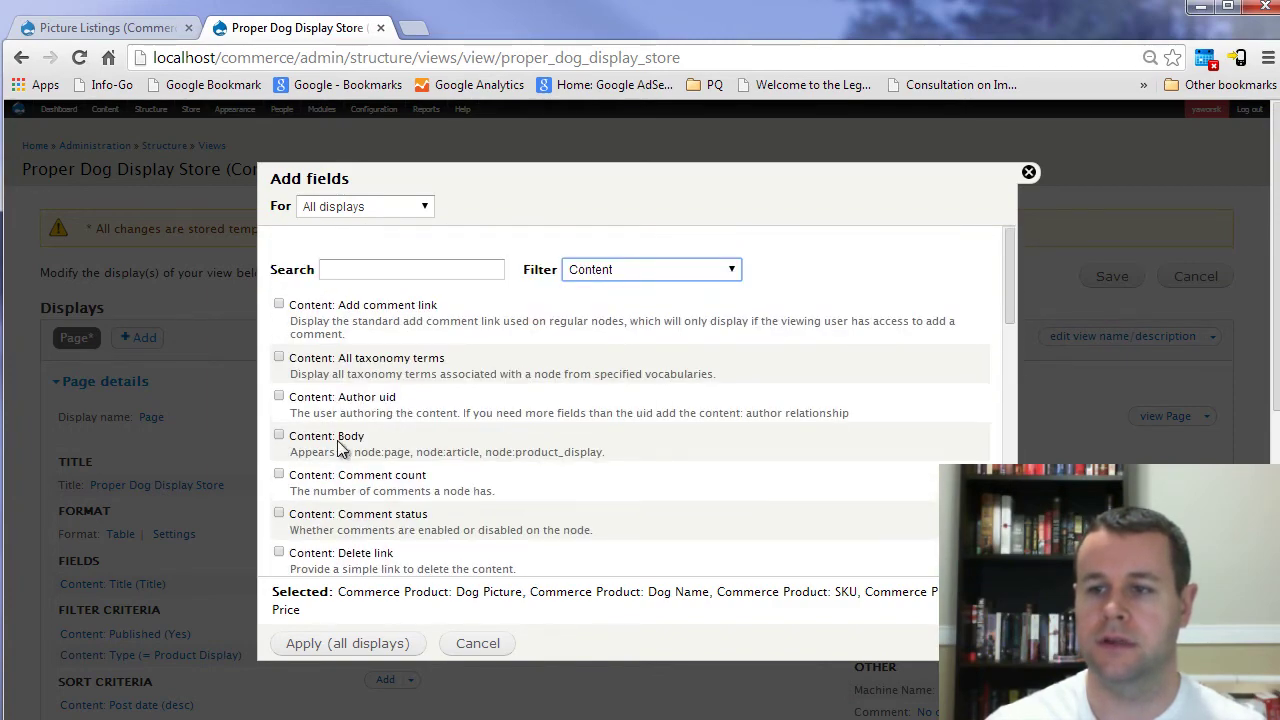
{"action": "left_click", "coordinate": [338, 440]}
{"action": "scroll", "coordinate": [605, 416], "scroll_direction": "down", "scroll_amount": 1}
{"action": "scroll", "coordinate": [603, 410], "scroll_direction": "down", "scroll_amount": 5}
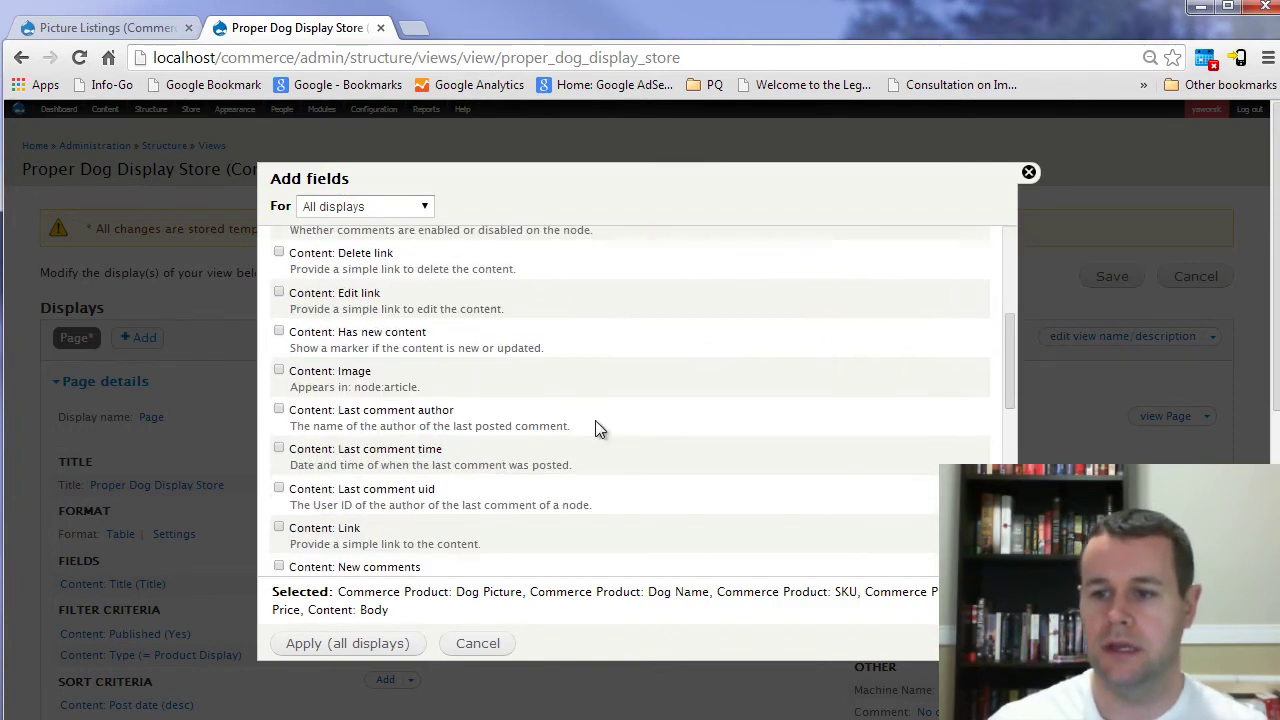
{"action": "scroll", "coordinate": [531, 534], "scroll_direction": "up", "scroll_amount": 6}
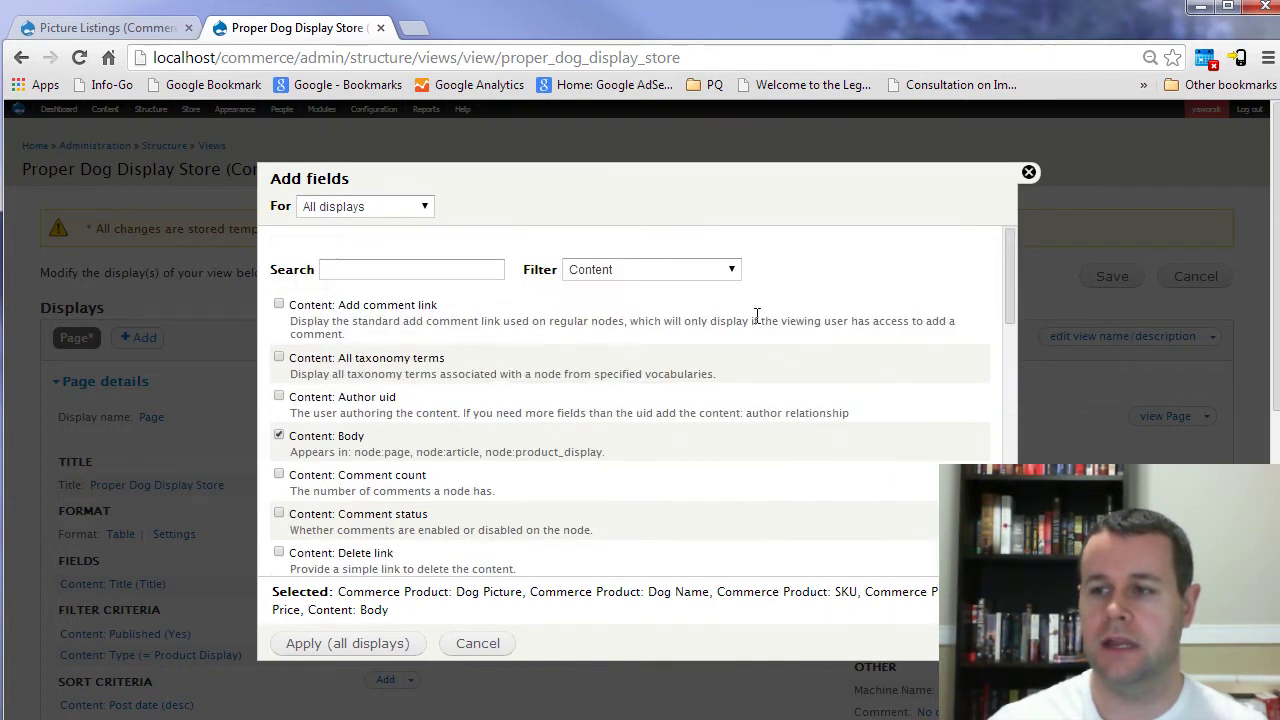
Step: Include Commerce Product: Add to Cart form in the selection and add the selected fields to all displays
{"action": "left_click", "coordinate": [651, 269]}
{"action": "left_click", "coordinate": [640, 300]}
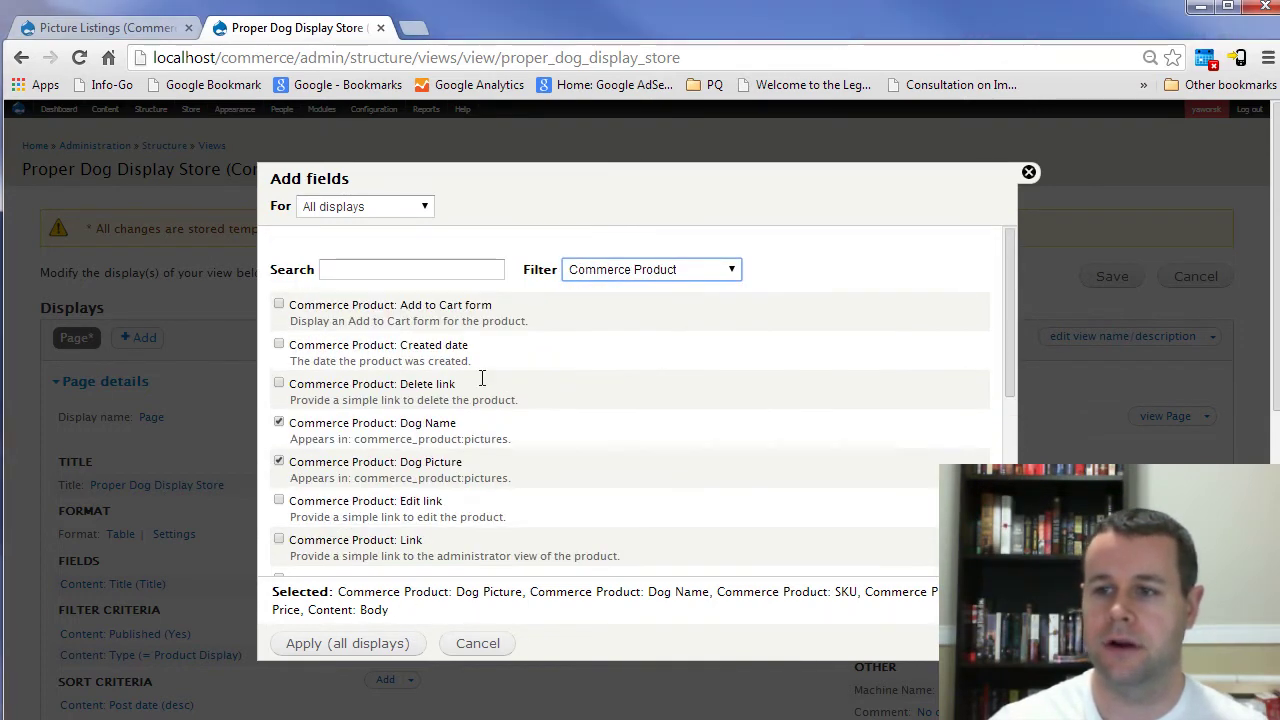
{"action": "left_click", "coordinate": [443, 315]}
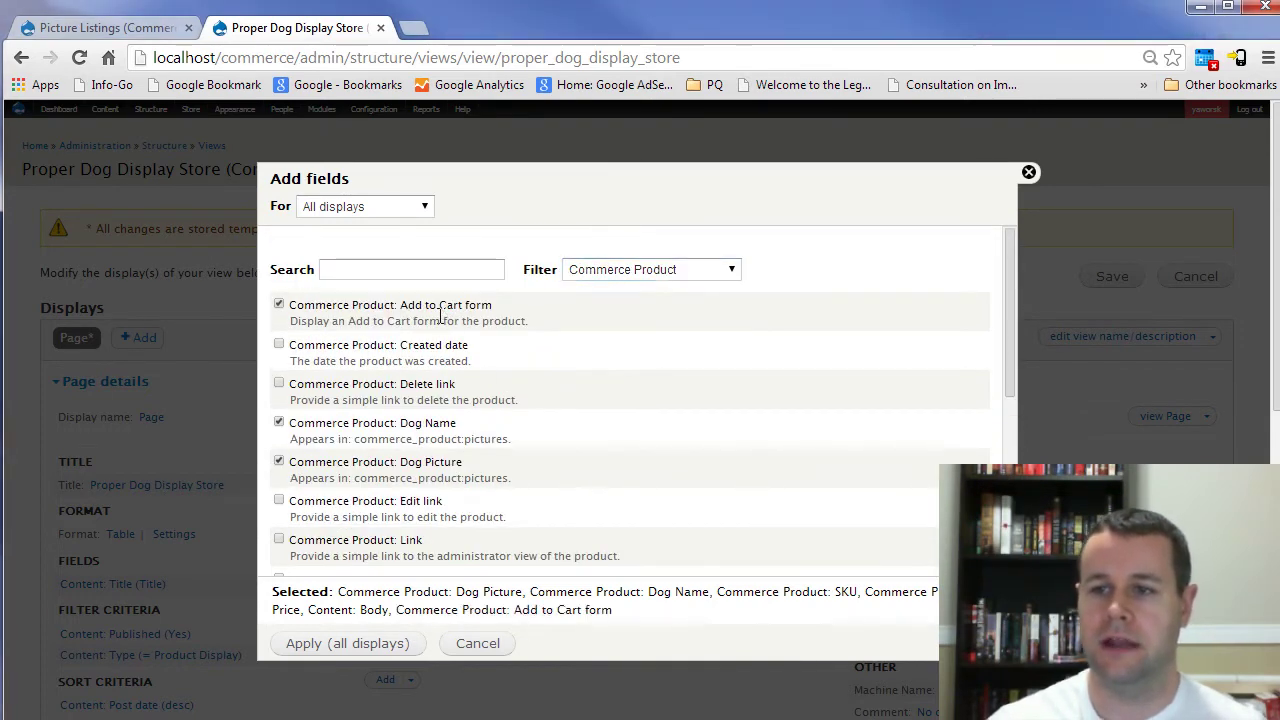
{"action": "left_click", "coordinate": [376, 644]}
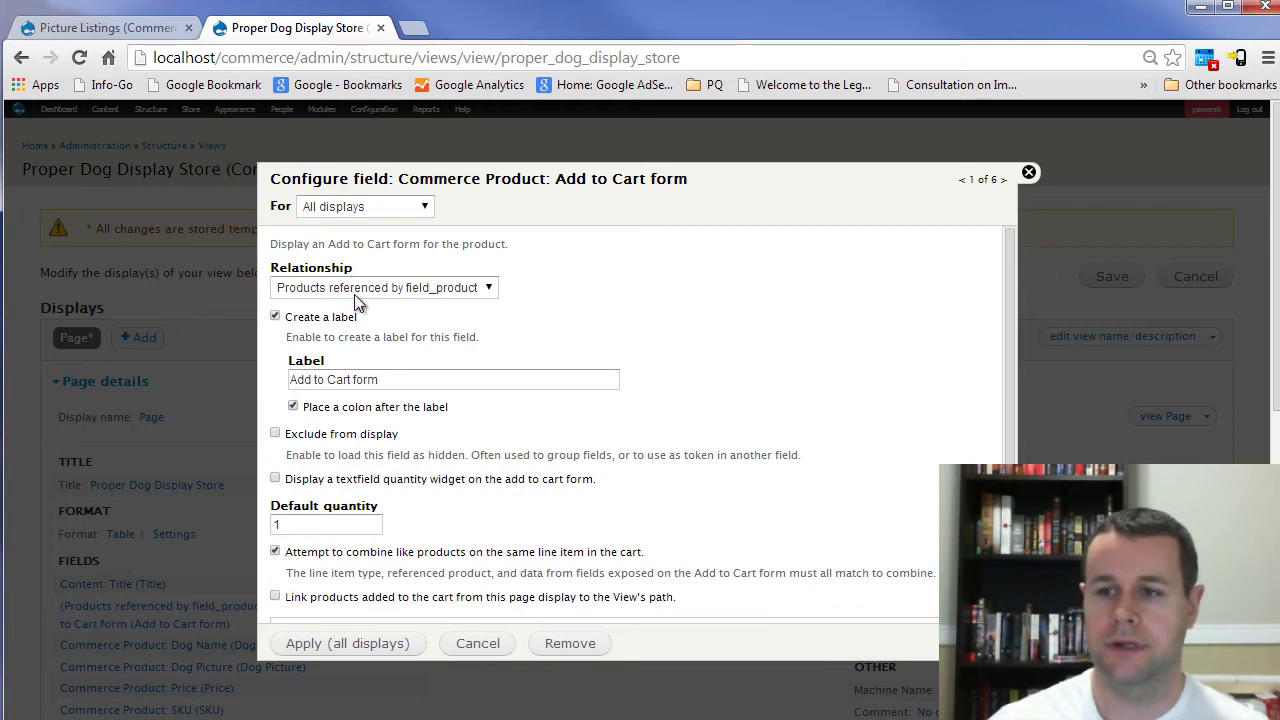
Step: Label the Add to Cart form field "Add to Cart" and apply the Dog Name field with its default settings
{"action": "double_click", "coordinate": [362, 380]}
{"action": "key", "text": "BackSpace"}
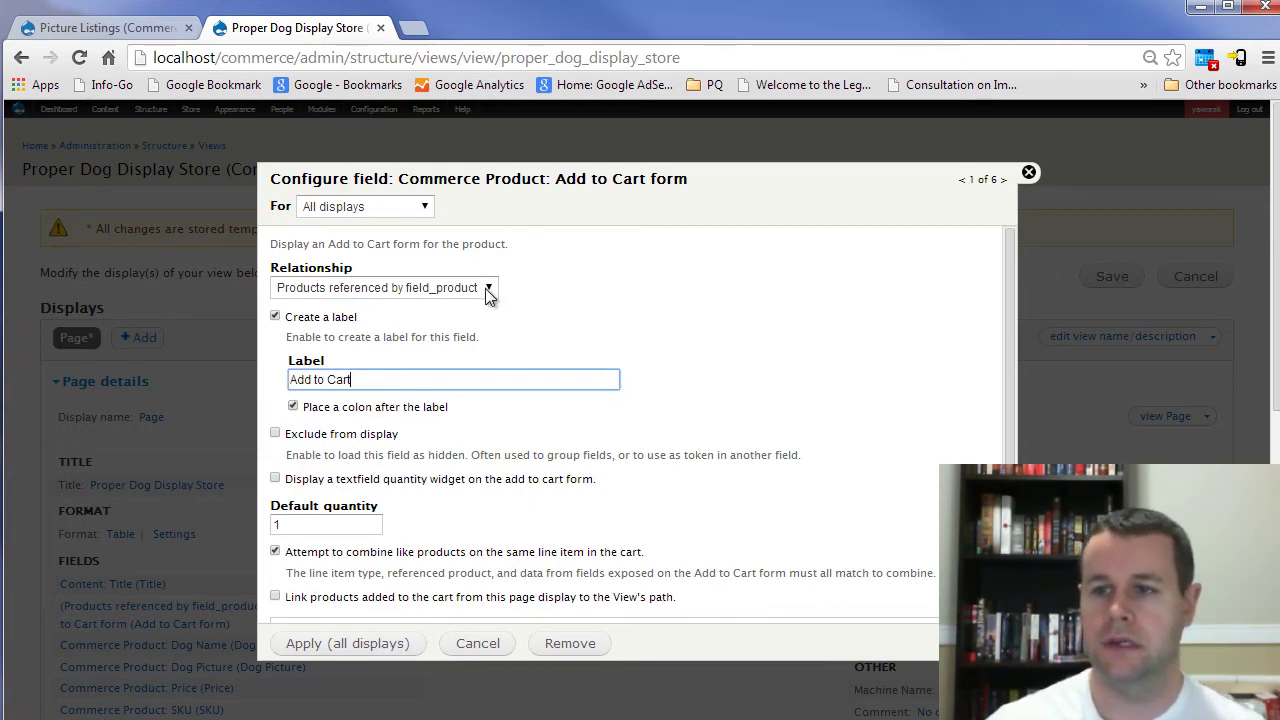
{"action": "left_click", "coordinate": [380, 648]}
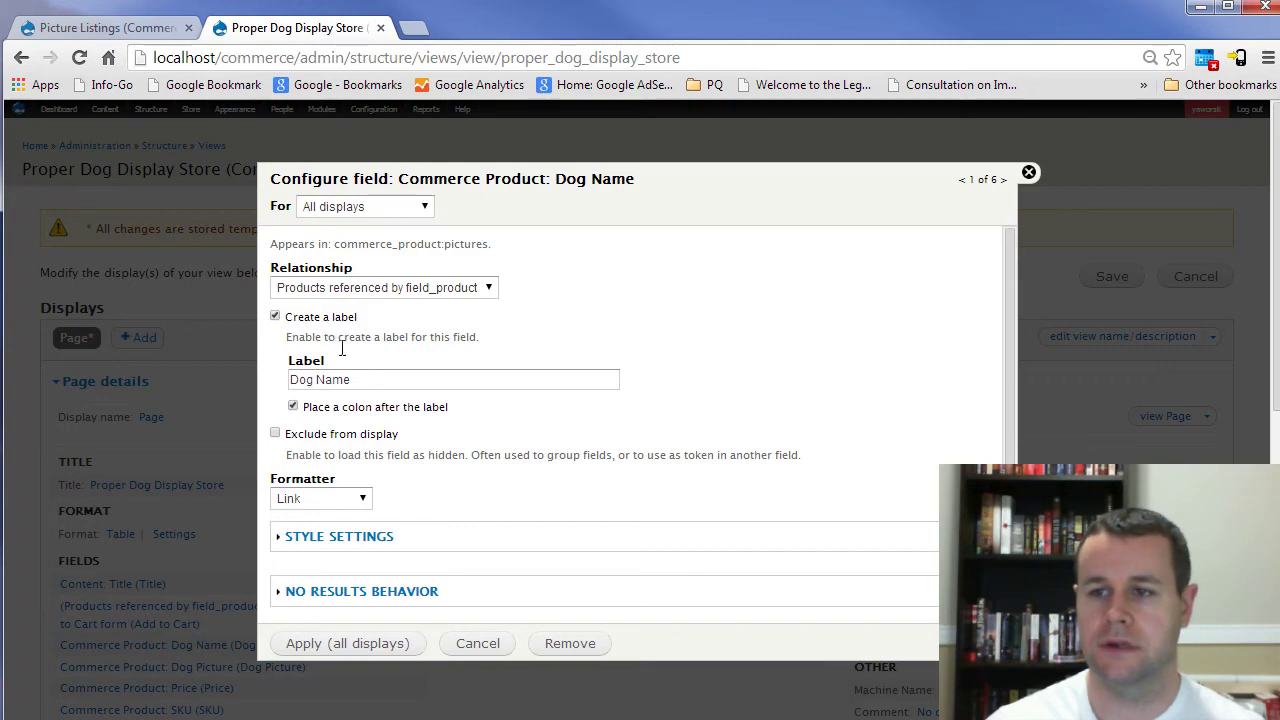
{"action": "left_click", "coordinate": [386, 647]}
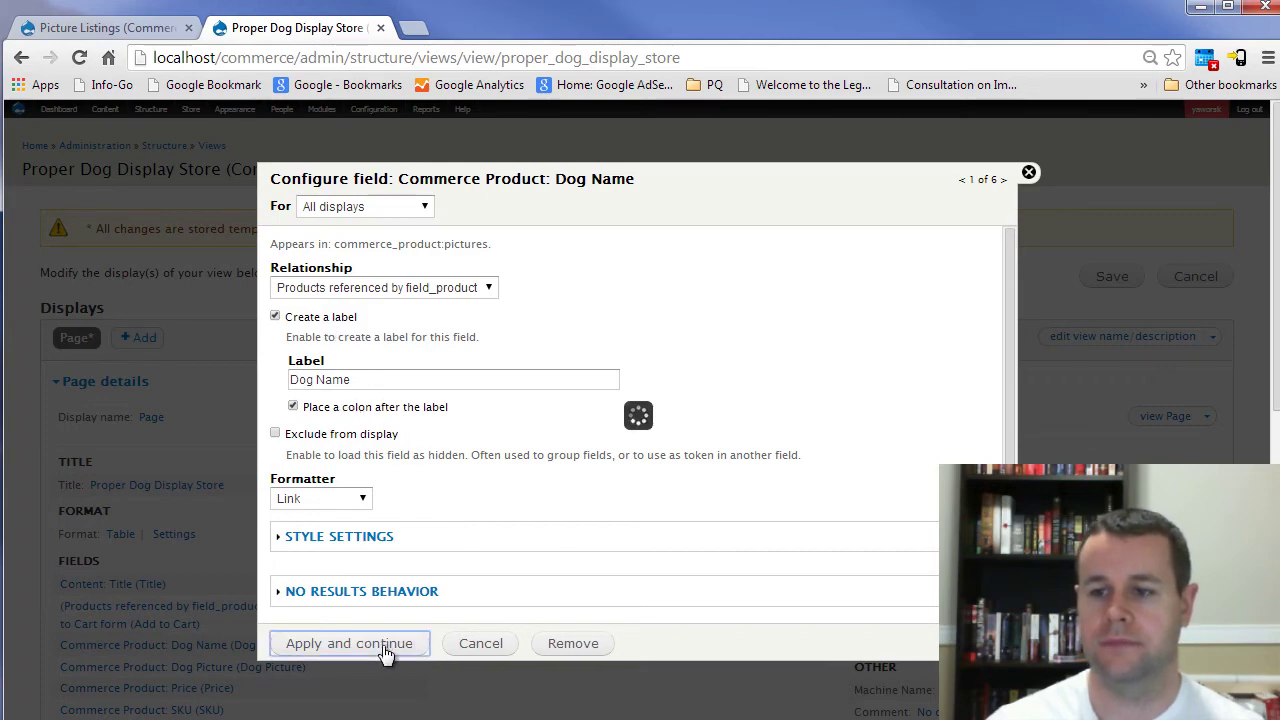
Step: Configure the Dog Picture field with the Thumbnail (100x100) image style and link the image to Content, for all displays
{"action": "scroll", "coordinate": [430, 608], "scroll_direction": "down", "scroll_amount": 3}
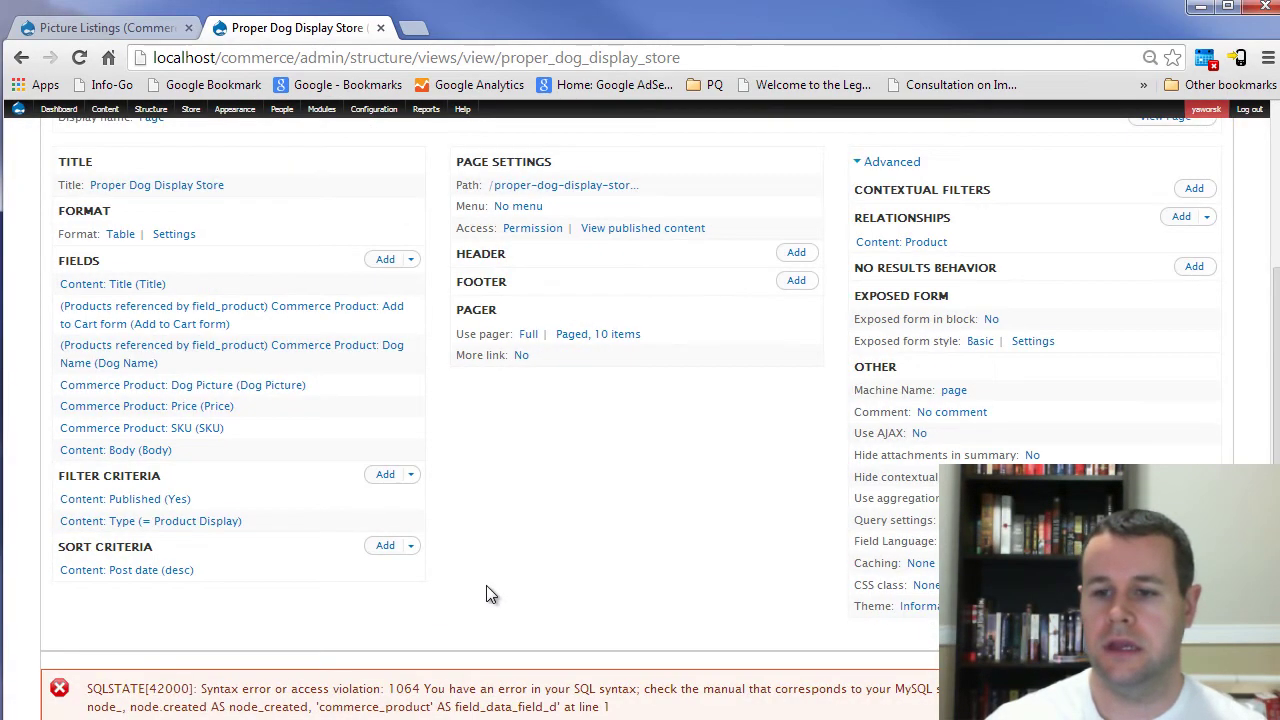
{"action": "scroll", "coordinate": [486, 585], "scroll_direction": "down", "scroll_amount": 2}
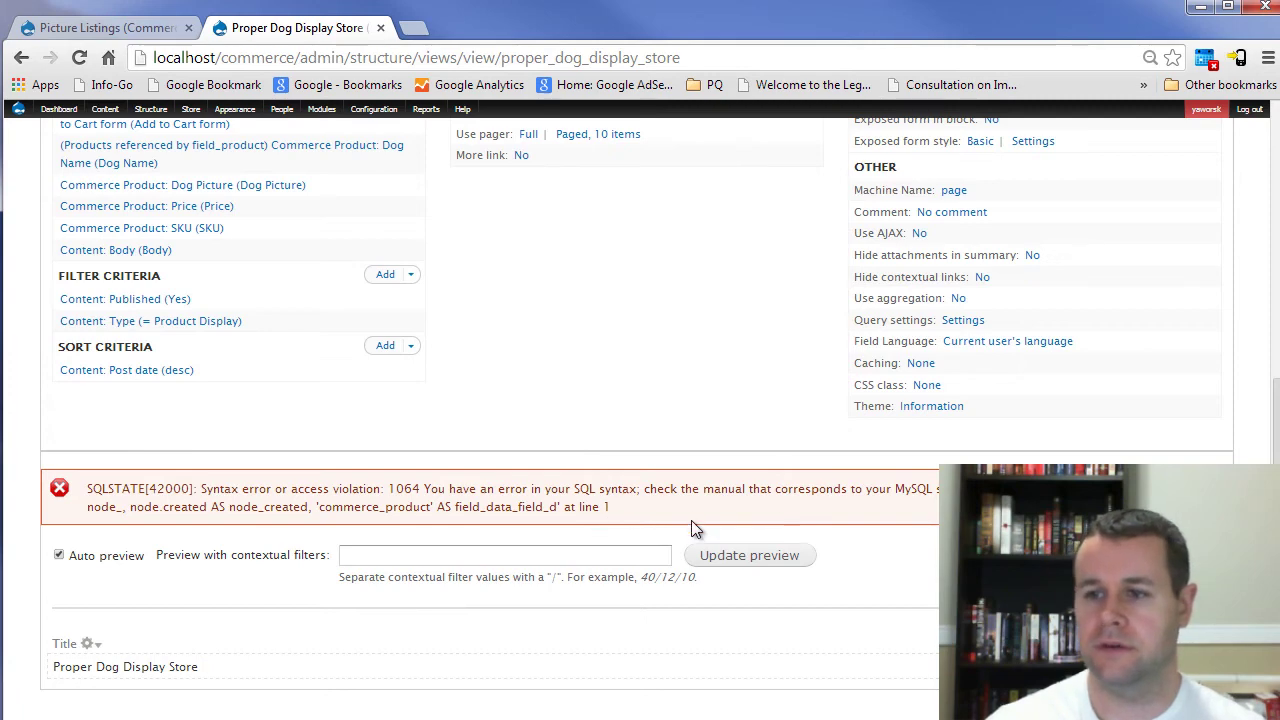
{"action": "scroll", "coordinate": [620, 530], "scroll_direction": "up", "scroll_amount": 5}
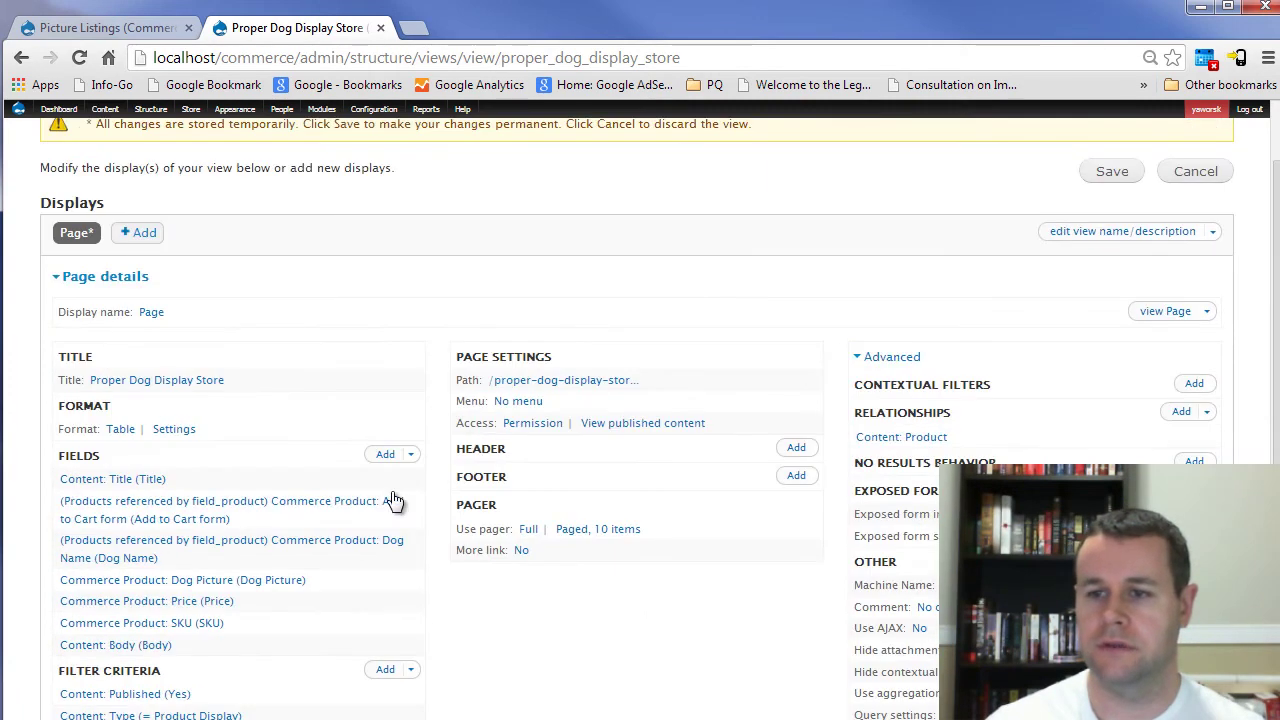
{"action": "scroll", "coordinate": [380, 500], "scroll_direction": "down", "scroll_amount": 1}
{"action": "left_click", "coordinate": [228, 482]}
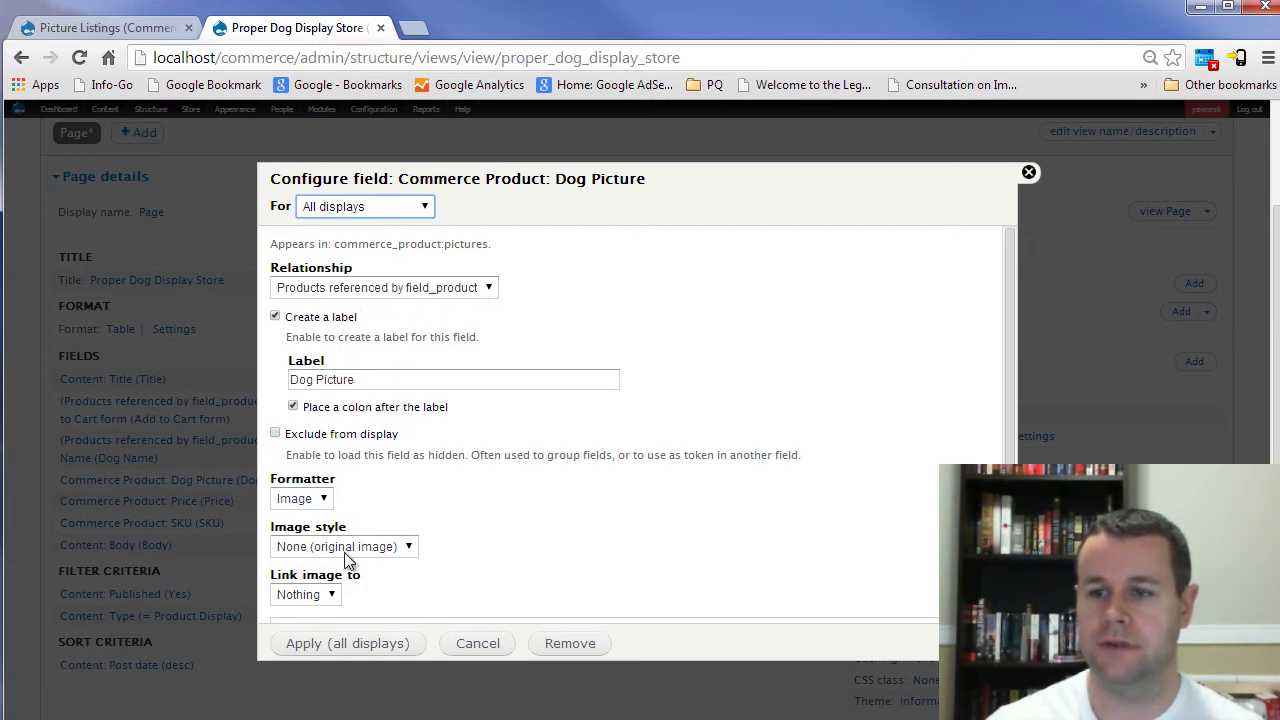
{"action": "left_click", "coordinate": [345, 549]}
{"action": "left_click", "coordinate": [343, 580]}
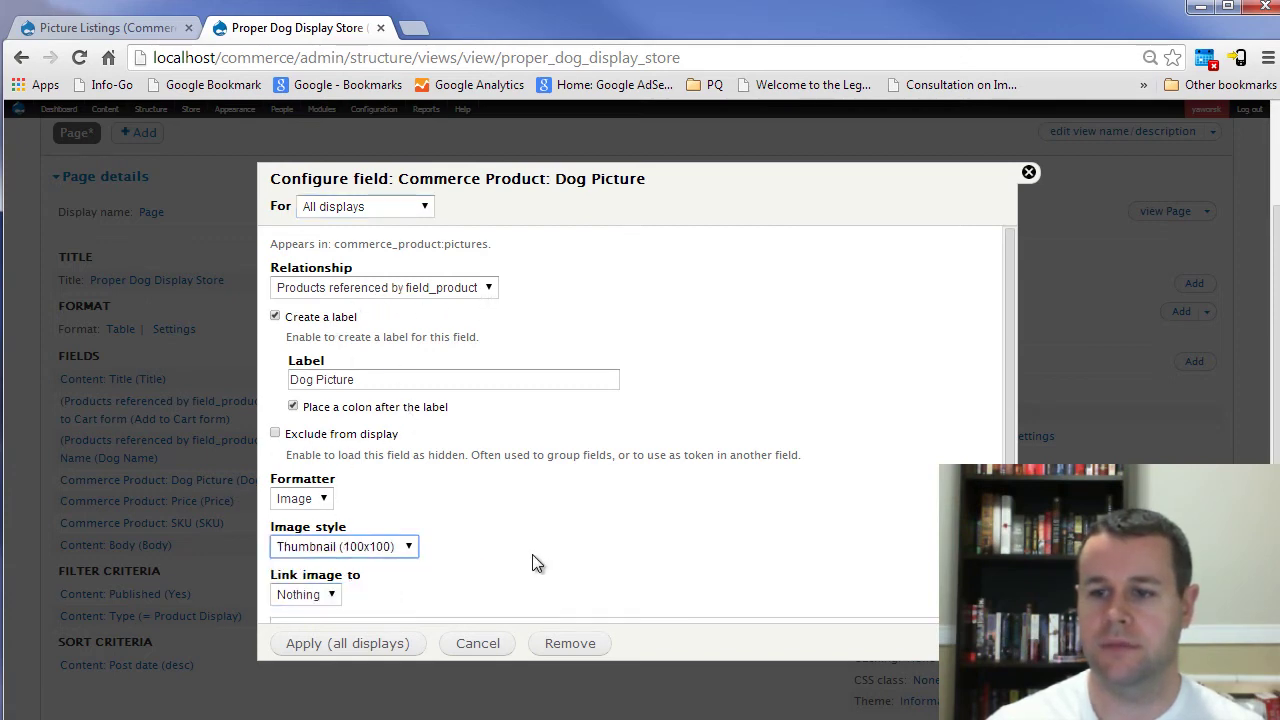
{"action": "left_click", "coordinate": [321, 598]}
{"action": "left_click", "coordinate": [320, 632]}
{"action": "scroll", "coordinate": [426, 605], "scroll_direction": "down", "scroll_amount": 1}
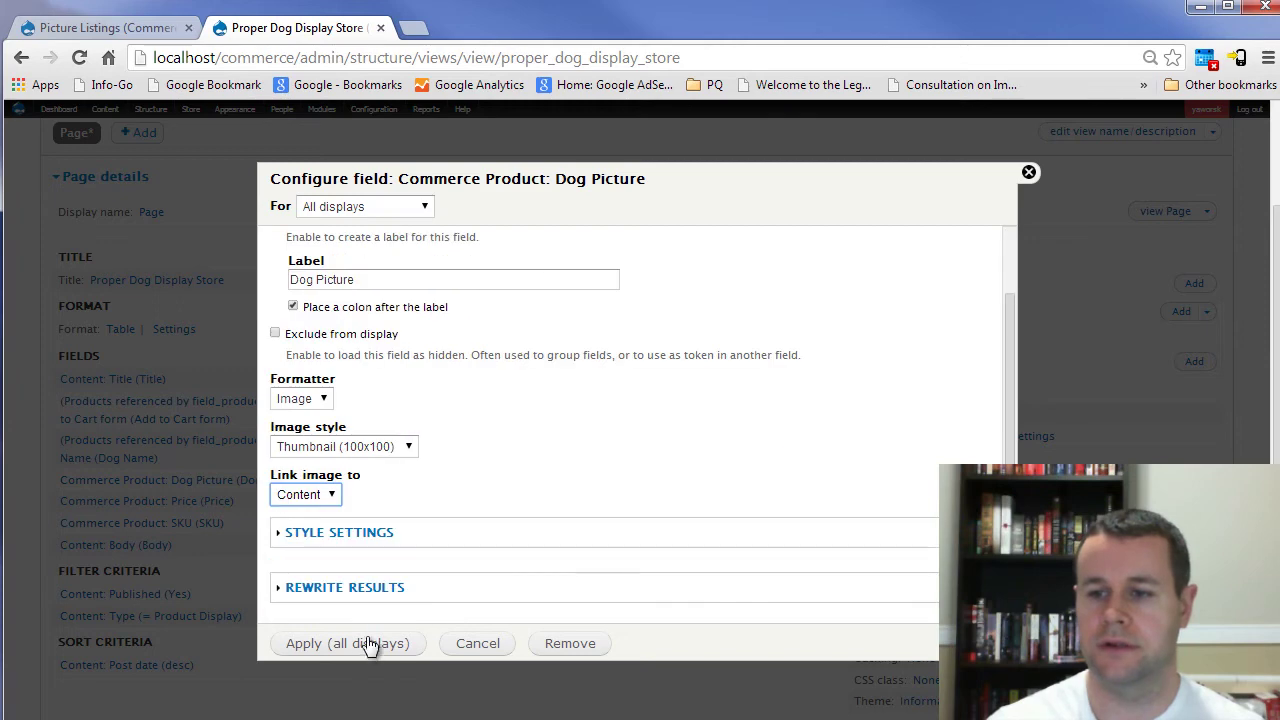
{"action": "left_click", "coordinate": [368, 645]}
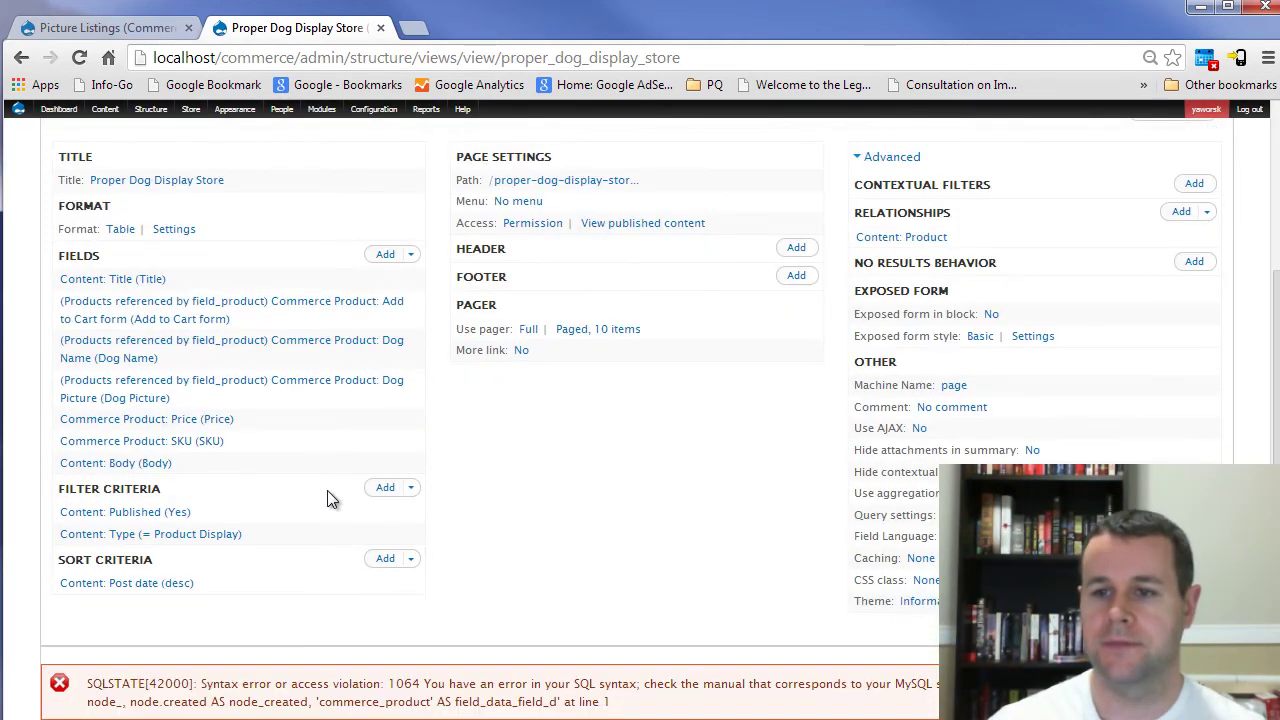
Step: Apply the Price and SKU fields to all displays with the Products referenced by field_product relationship and default settings
{"action": "left_click", "coordinate": [176, 421]}
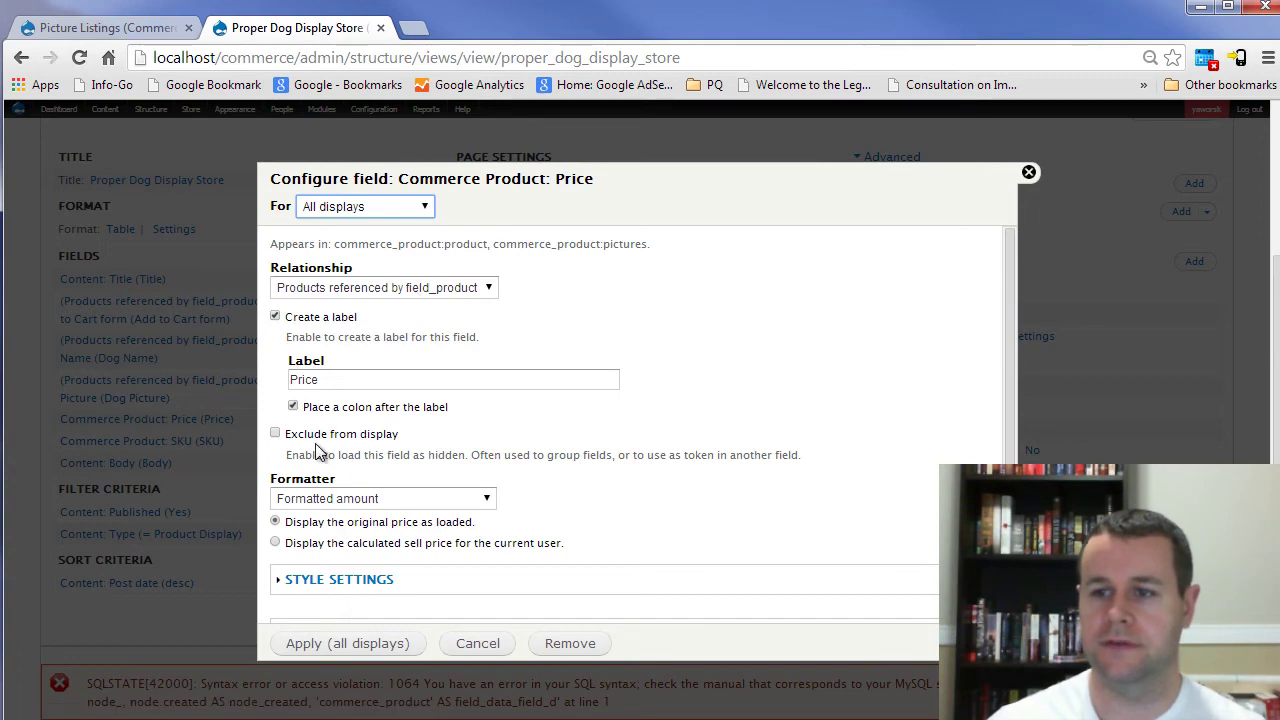
{"action": "left_click", "coordinate": [386, 647]}
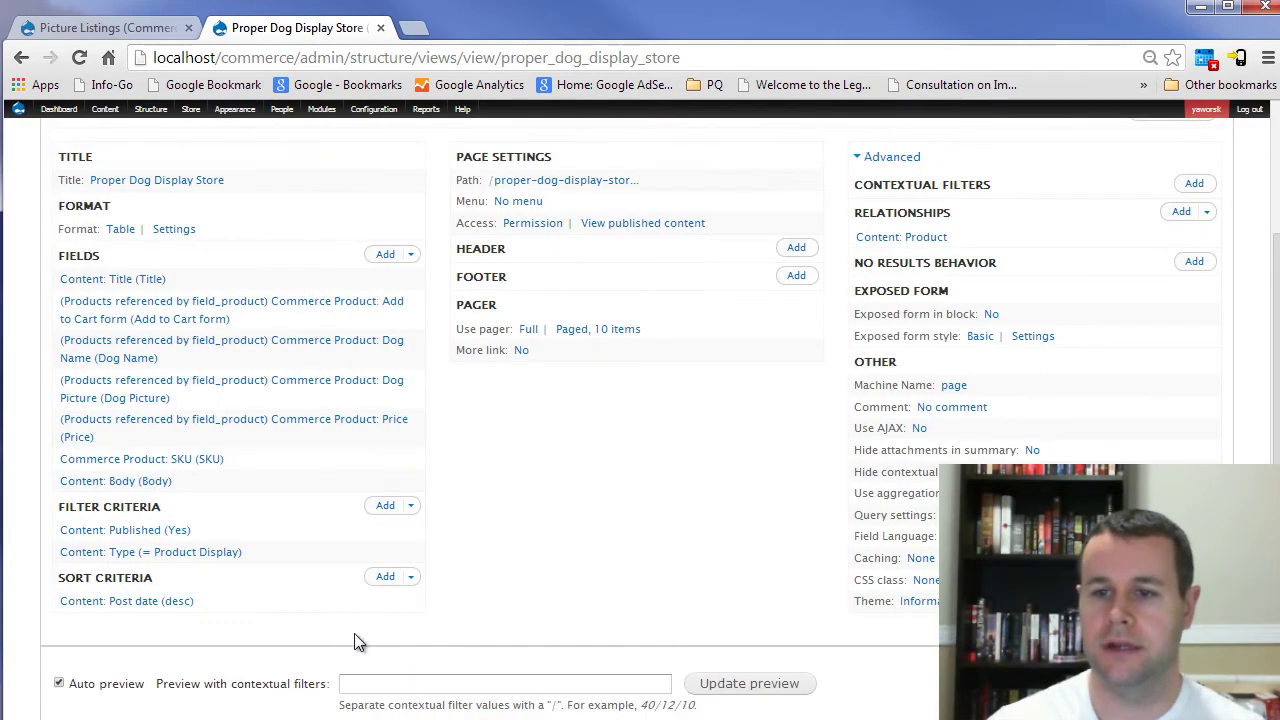
{"action": "left_click", "coordinate": [150, 461]}
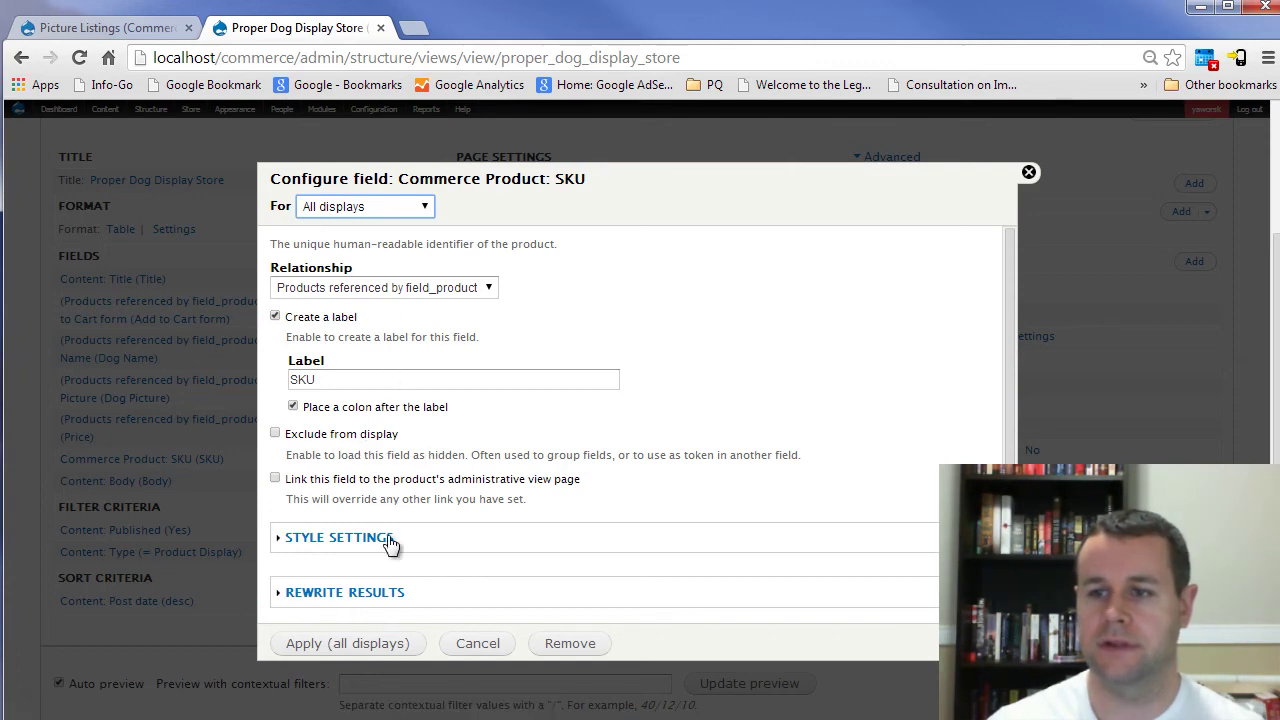
{"action": "left_click", "coordinate": [377, 647]}
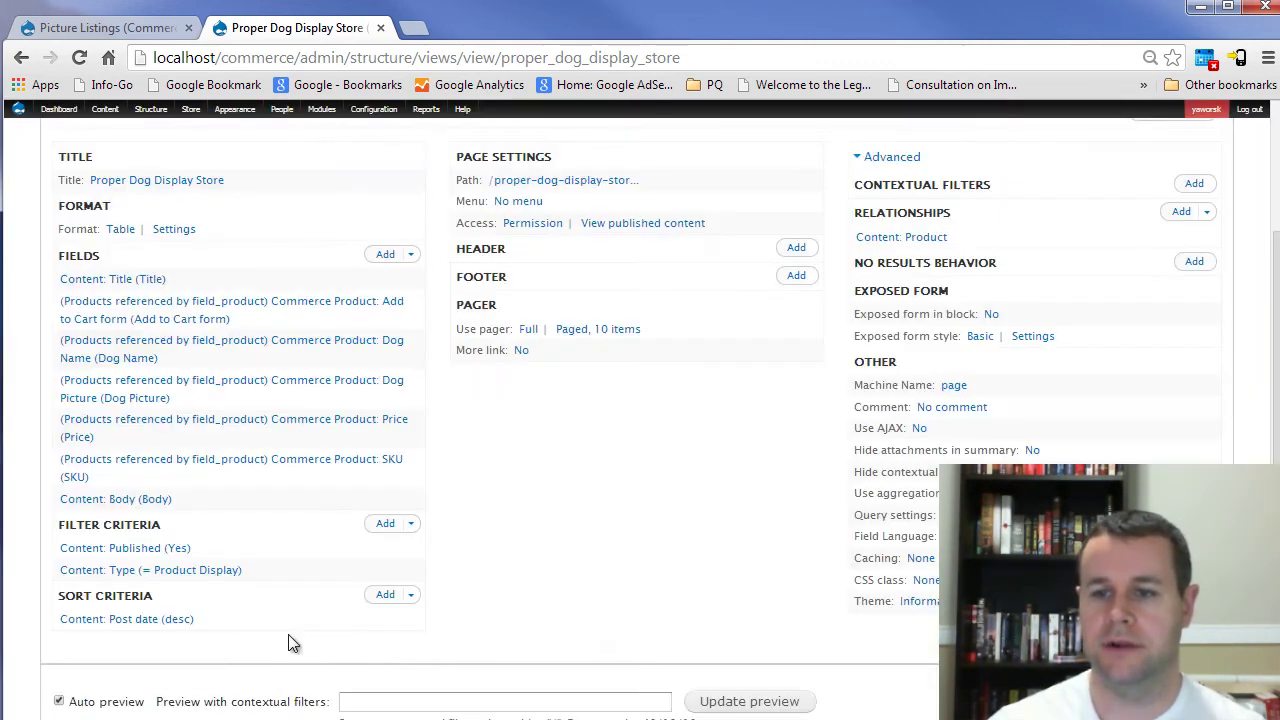
Step: Label the Content: Body field "Description" and apply the change to all displays
{"action": "scroll", "coordinate": [700, 603], "scroll_direction": "down", "scroll_amount": 3}
{"action": "scroll", "coordinate": [737, 600], "scroll_direction": "down", "scroll_amount": 1}
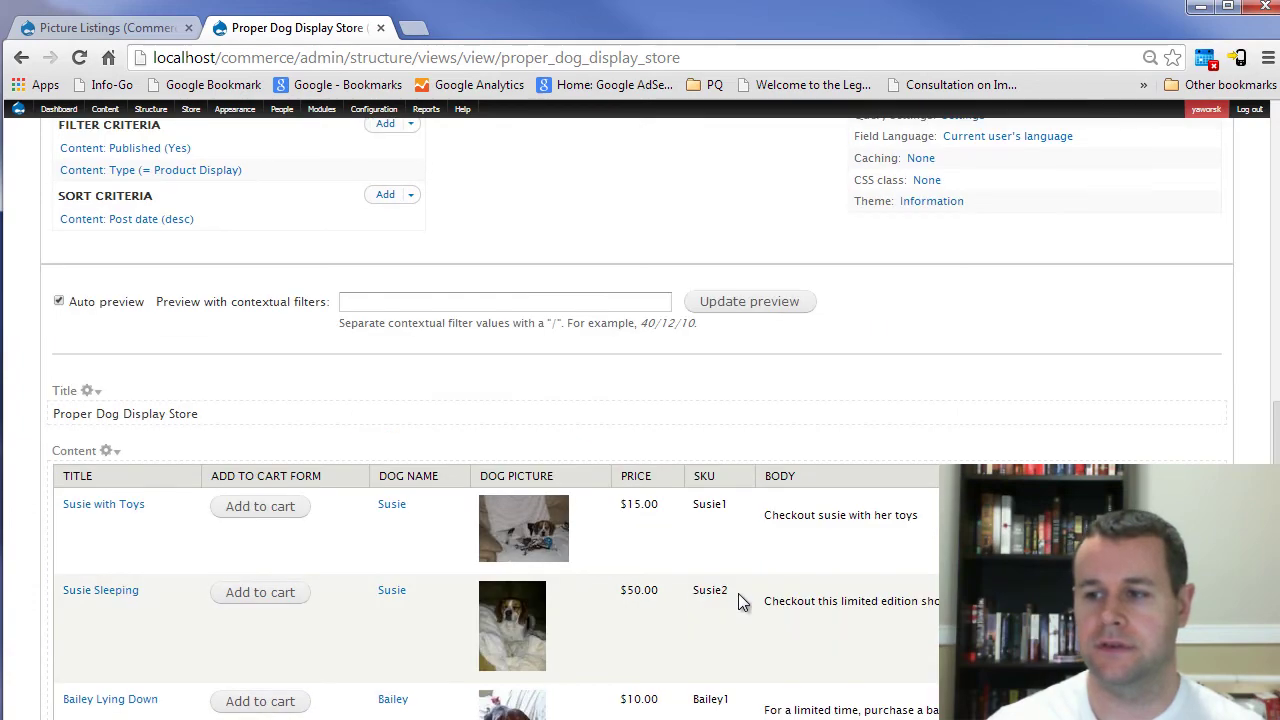
{"action": "scroll", "coordinate": [814, 543], "scroll_direction": "down", "scroll_amount": 1}
{"action": "scroll", "coordinate": [532, 549], "scroll_direction": "up", "scroll_amount": 3}
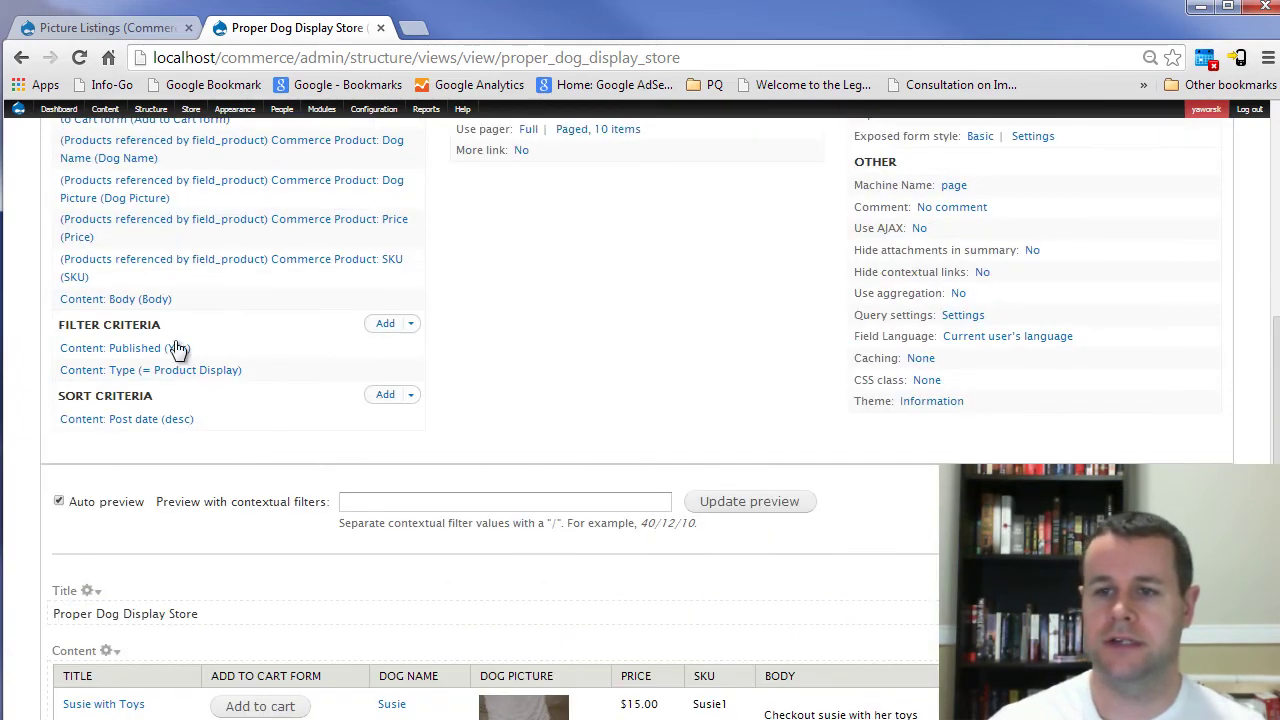
{"action": "left_click", "coordinate": [151, 298]}
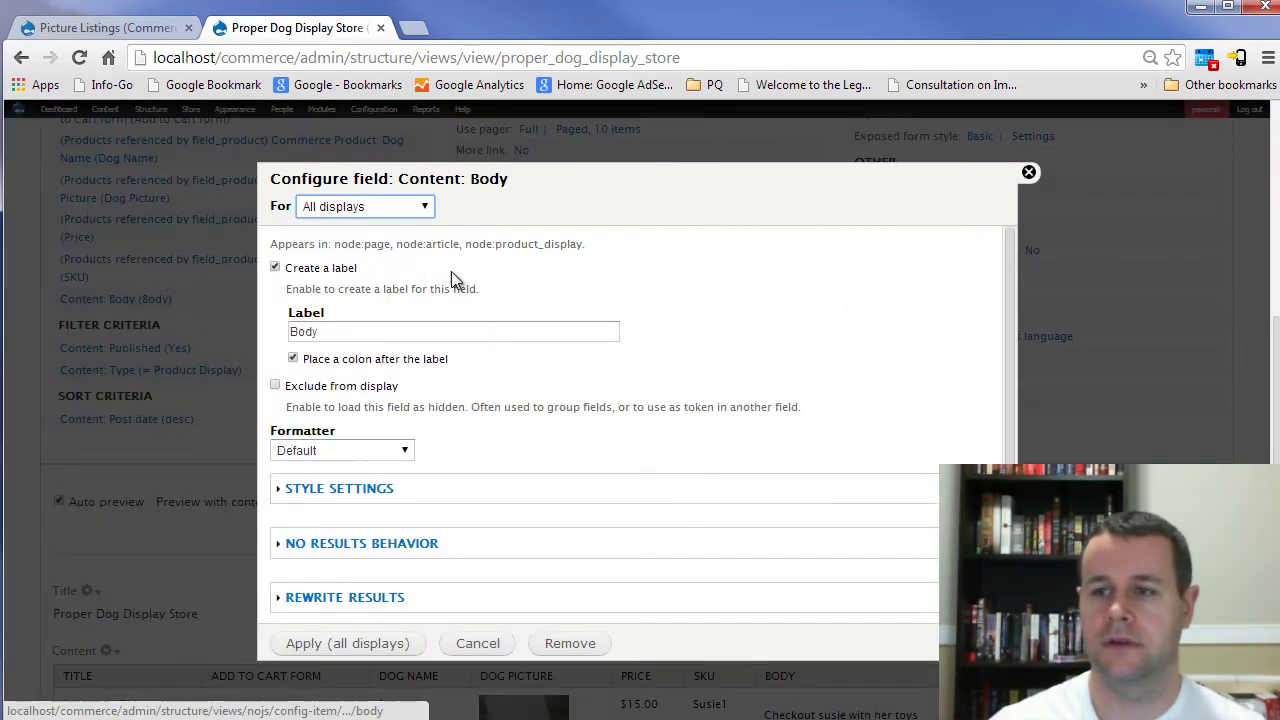
{"action": "left_click", "coordinate": [320, 268]}
{"action": "left_click", "coordinate": [321, 268]}
{"action": "left_click", "coordinate": [291, 333]}
{"action": "double_click", "coordinate": [291, 333]}
{"action": "type", "text": "Description"}
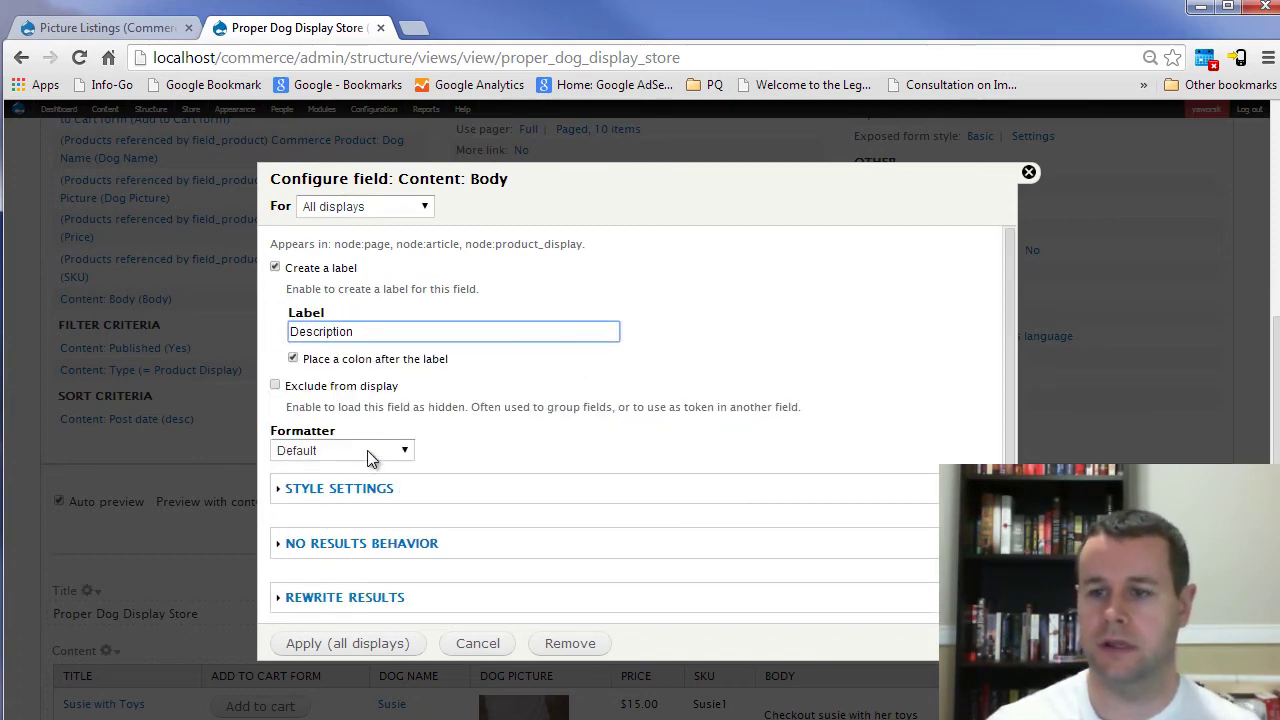
{"action": "left_click", "coordinate": [409, 642]}
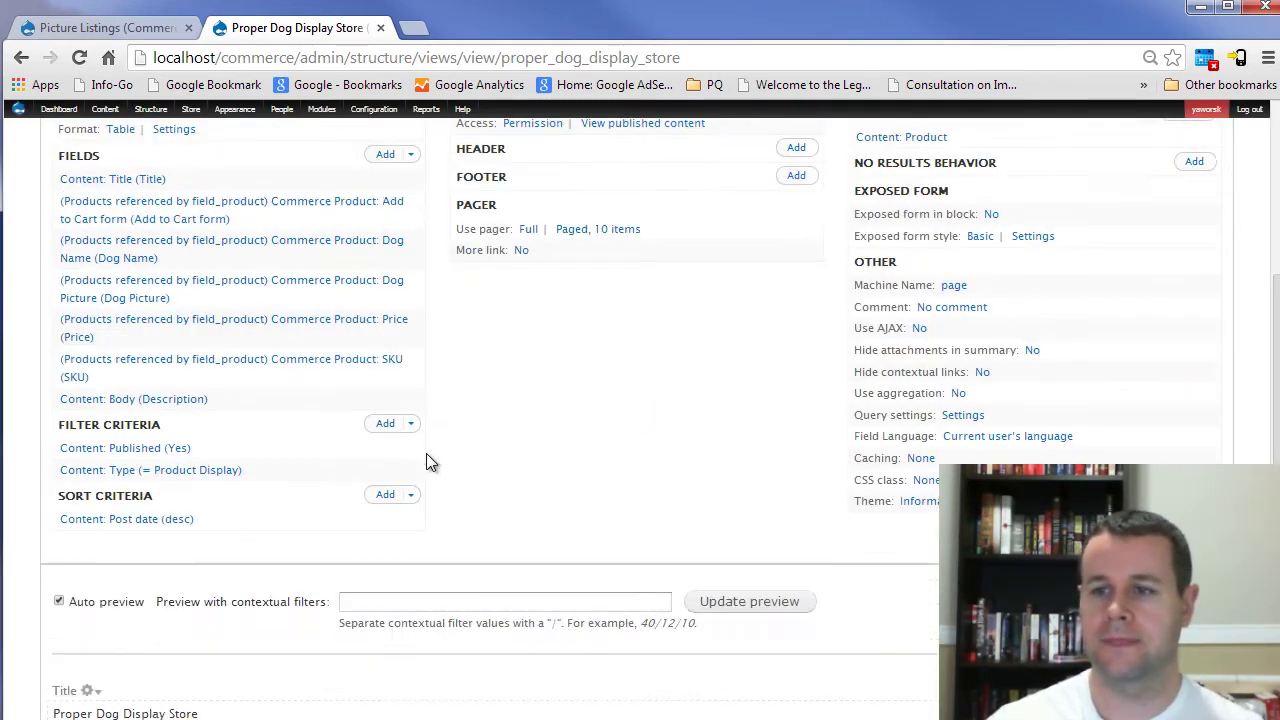
Step: Reorder the fields for all displays as Dog Picture, Title, Body, Dog Name, Price, SKU and Add to Cart form
{"action": "left_click", "coordinate": [410, 256]}
{"action": "left_click", "coordinate": [383, 278]}
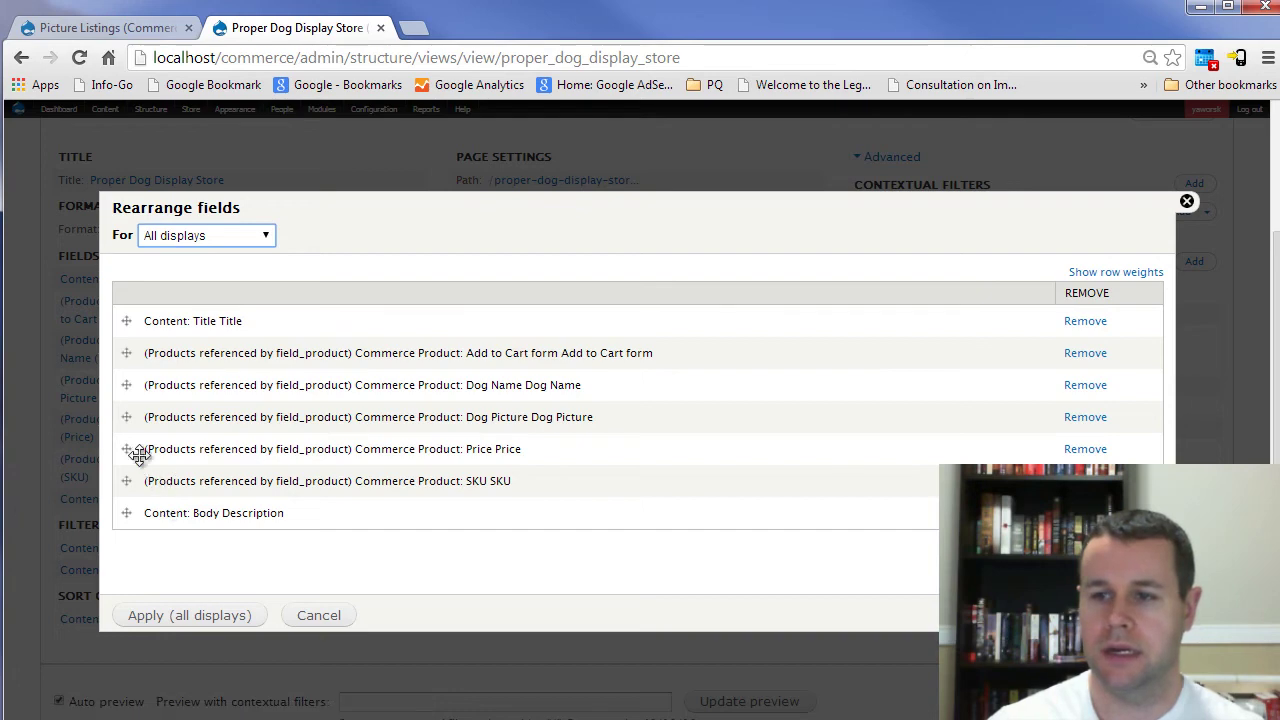
{"action": "left_click_drag", "start_coordinate": [130, 417], "coordinate": [132, 320]}
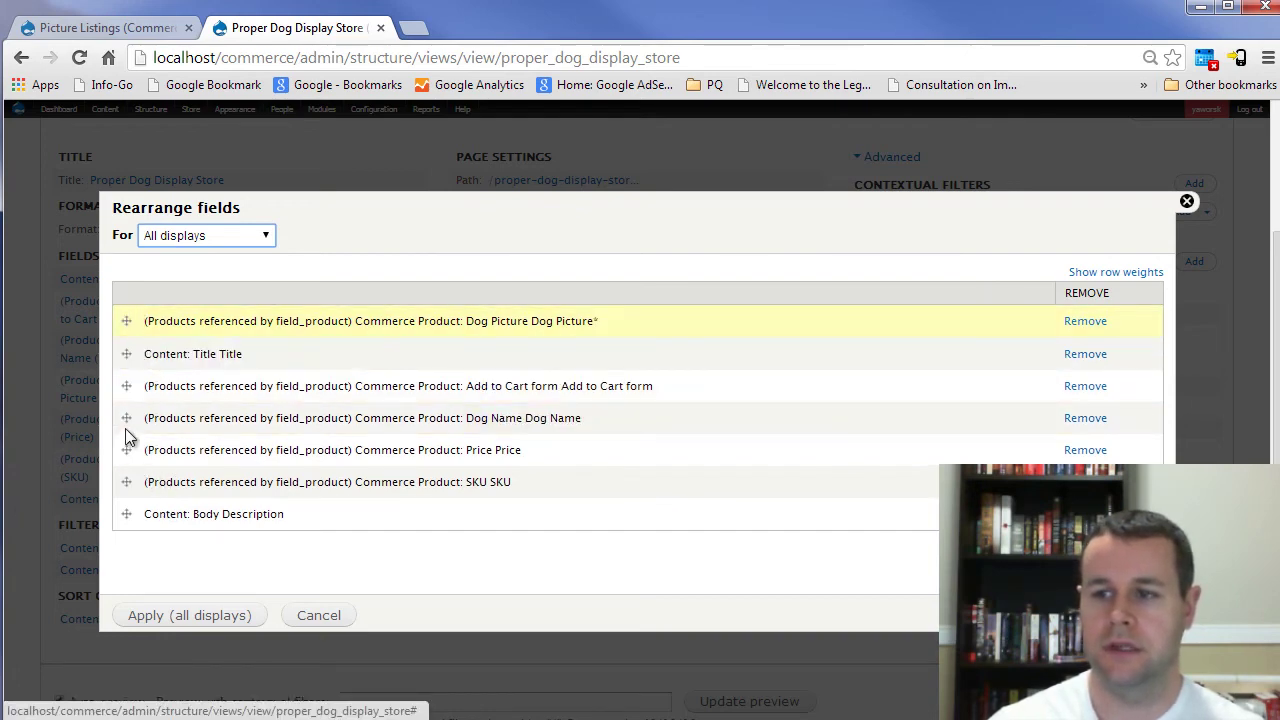
{"action": "left_click_drag", "start_coordinate": [130, 514], "coordinate": [134, 389]}
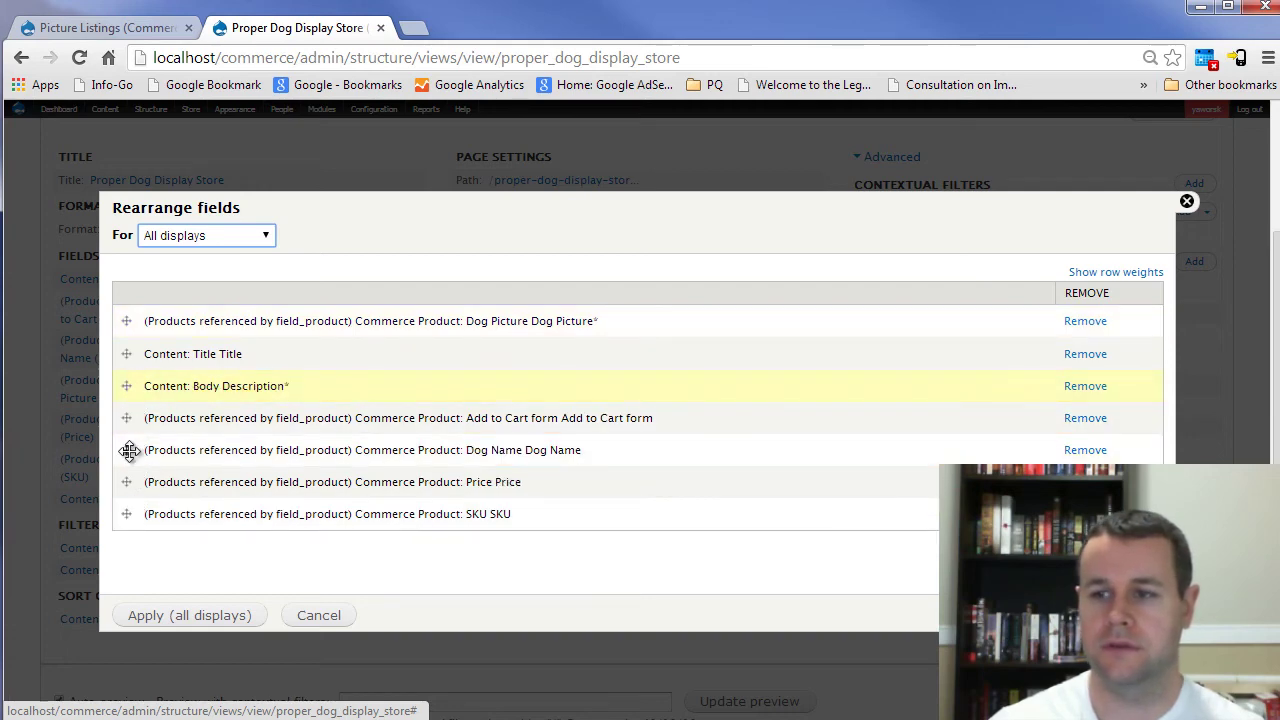
{"action": "left_click_drag", "start_coordinate": [126, 449], "coordinate": [124, 512]}
{"action": "left_click", "coordinate": [150, 615]}
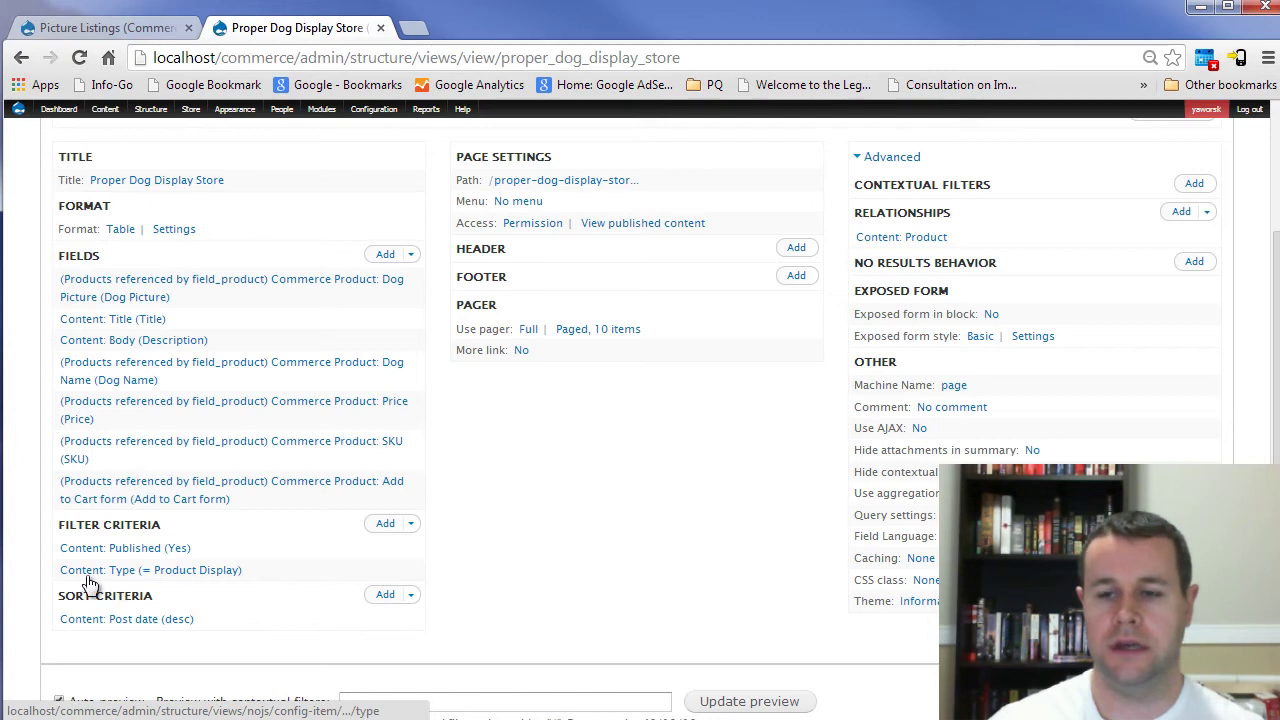
Step: Add a Commerce Product: Status filter with Active set to Yes through the Products referenced by field_product relationship, for all displays
{"action": "scroll", "coordinate": [495, 507], "scroll_direction": "down", "scroll_amount": 1}
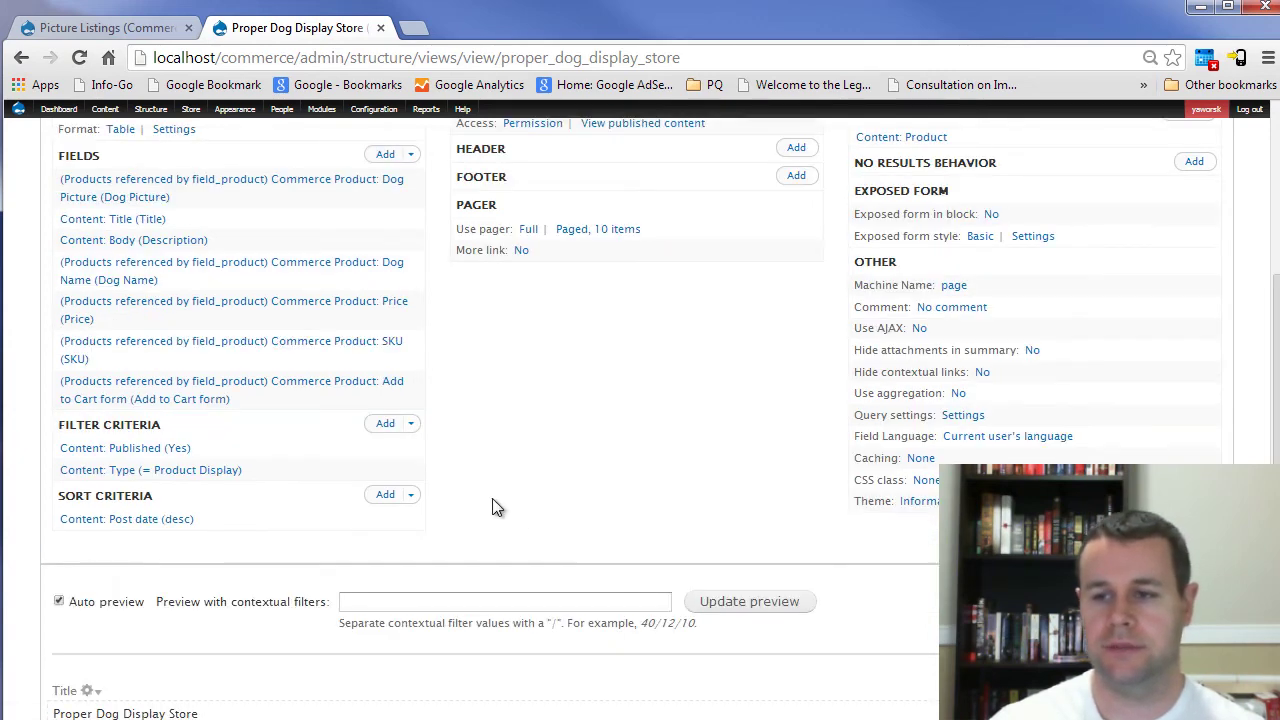
{"action": "left_click", "coordinate": [386, 430]}
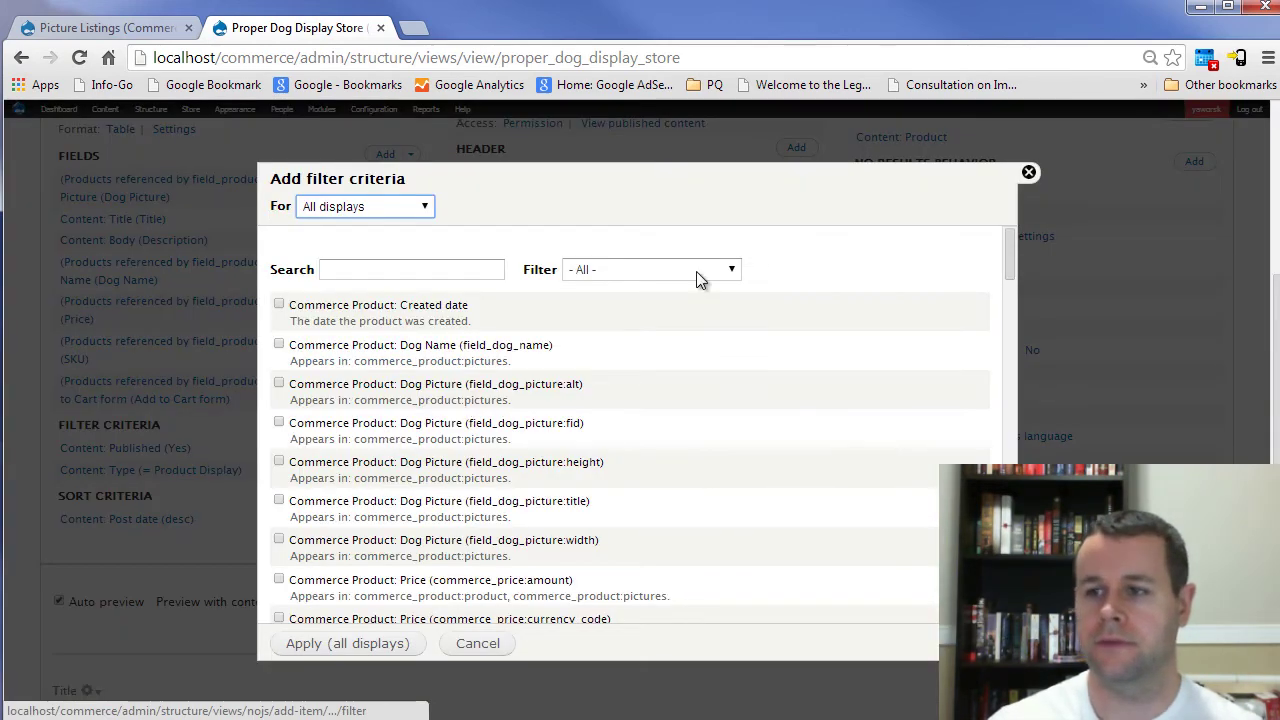
{"action": "left_click", "coordinate": [690, 270]}
{"action": "left_click", "coordinate": [662, 301]}
{"action": "scroll", "coordinate": [737, 410], "scroll_direction": "down", "scroll_amount": 3}
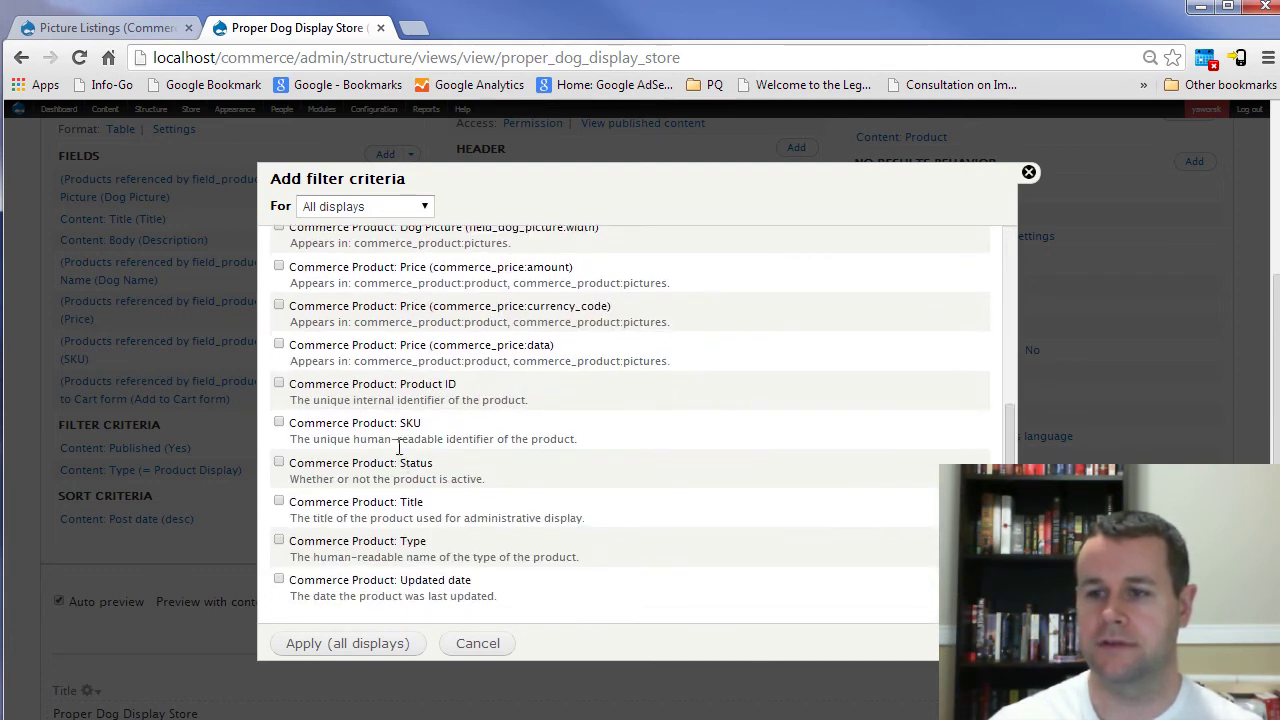
{"action": "left_click", "coordinate": [397, 472]}
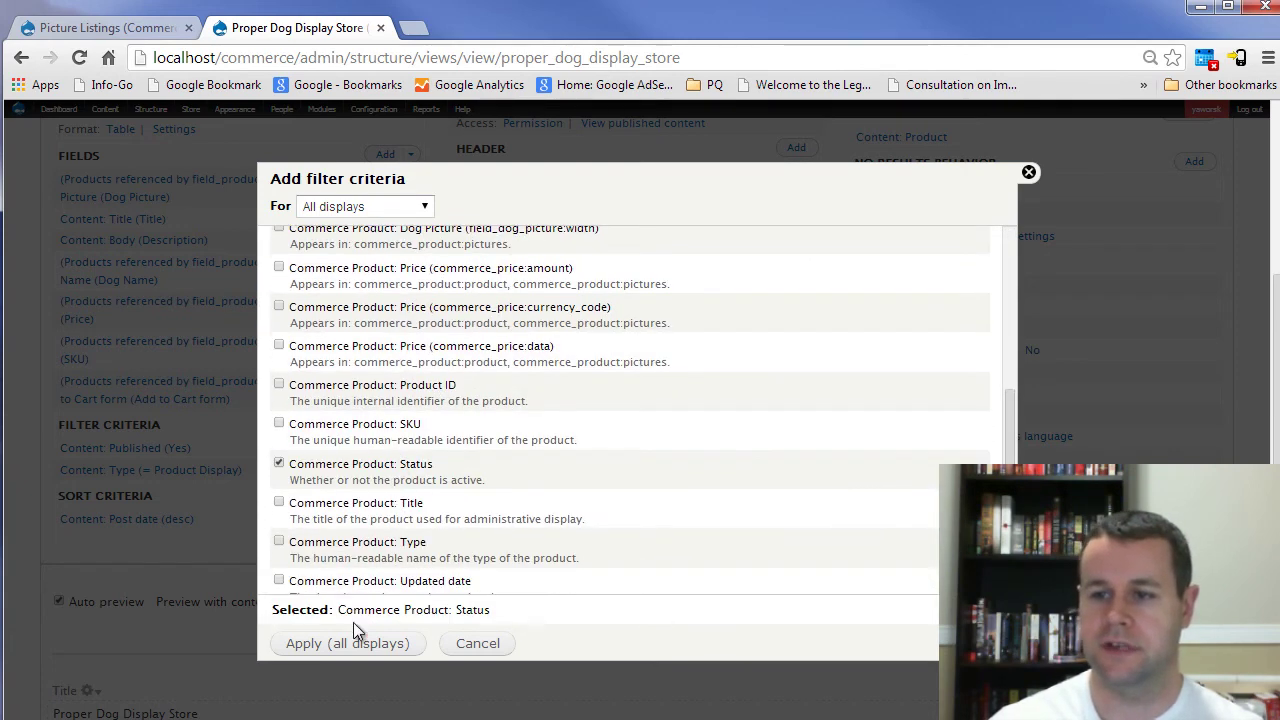
{"action": "left_click", "coordinate": [353, 640]}
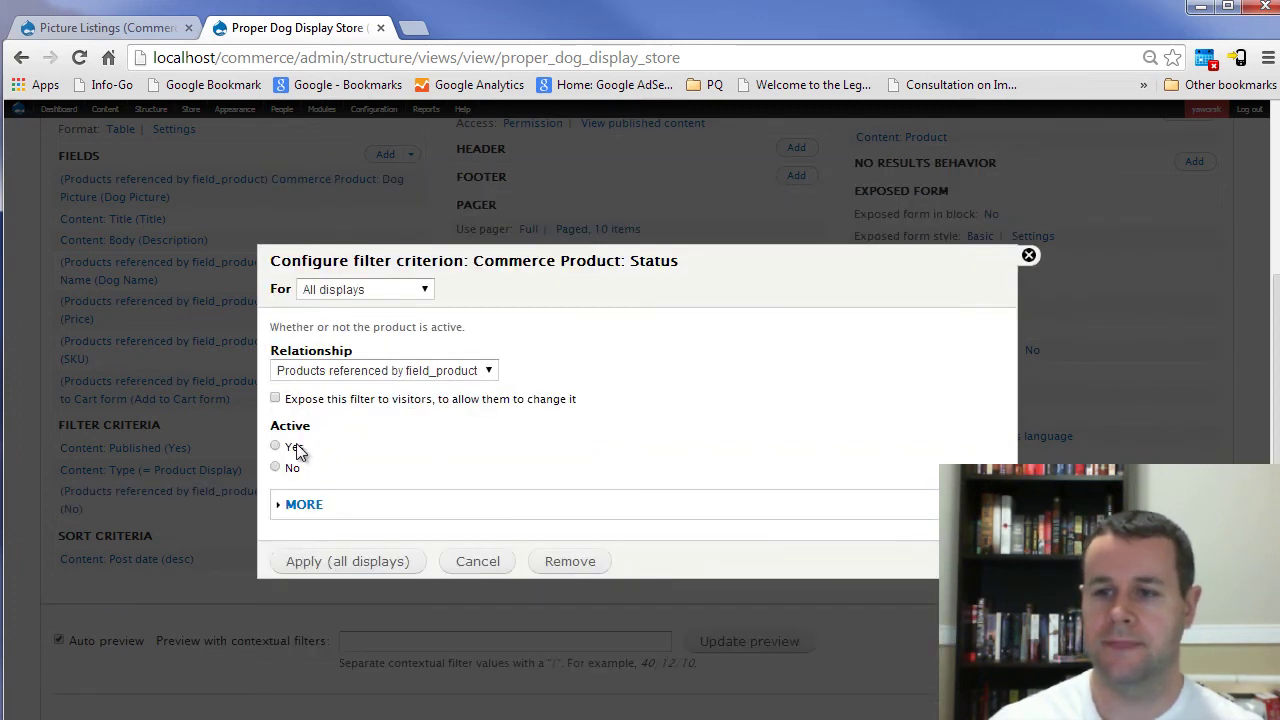
{"action": "left_click", "coordinate": [381, 566]}
Step: Check the table preview and save the Proper Dog Display Store view
{"action": "scroll", "coordinate": [677, 543], "scroll_direction": "down", "scroll_amount": 5}
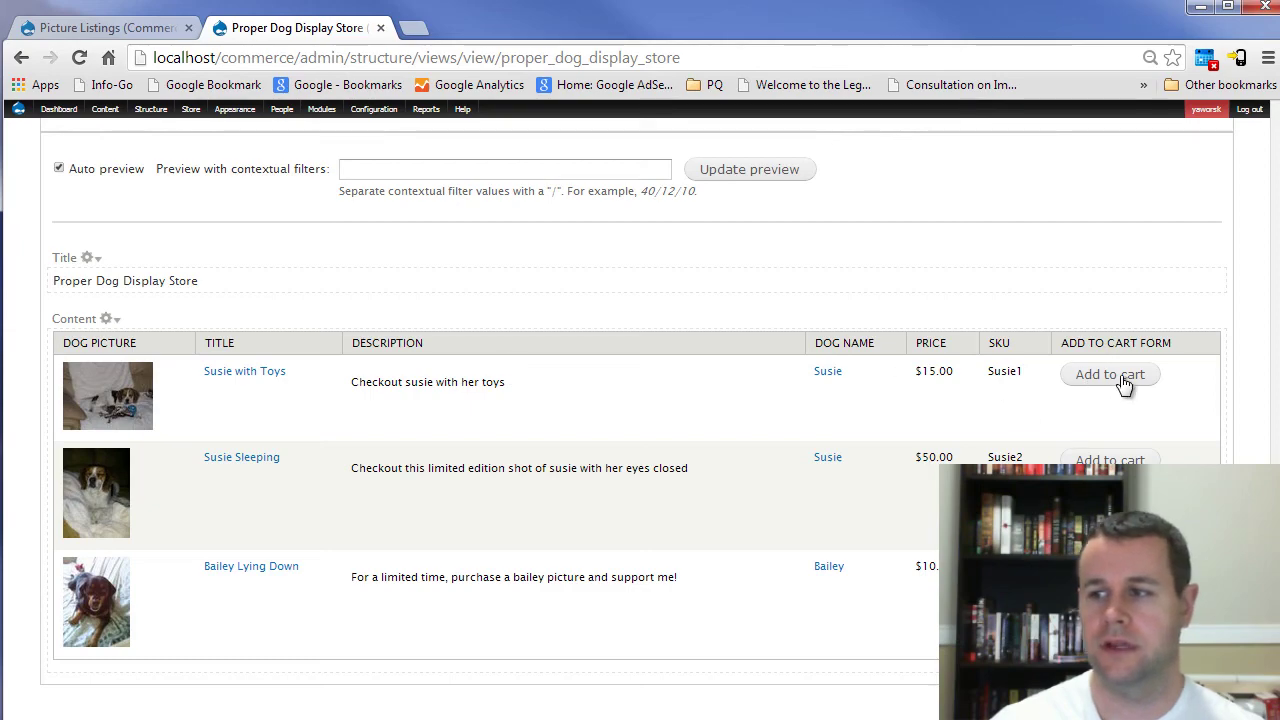
{"action": "scroll", "coordinate": [857, 528], "scroll_direction": "up", "scroll_amount": 8}
{"action": "scroll", "coordinate": [1110, 283], "scroll_direction": "up", "scroll_amount": 3}
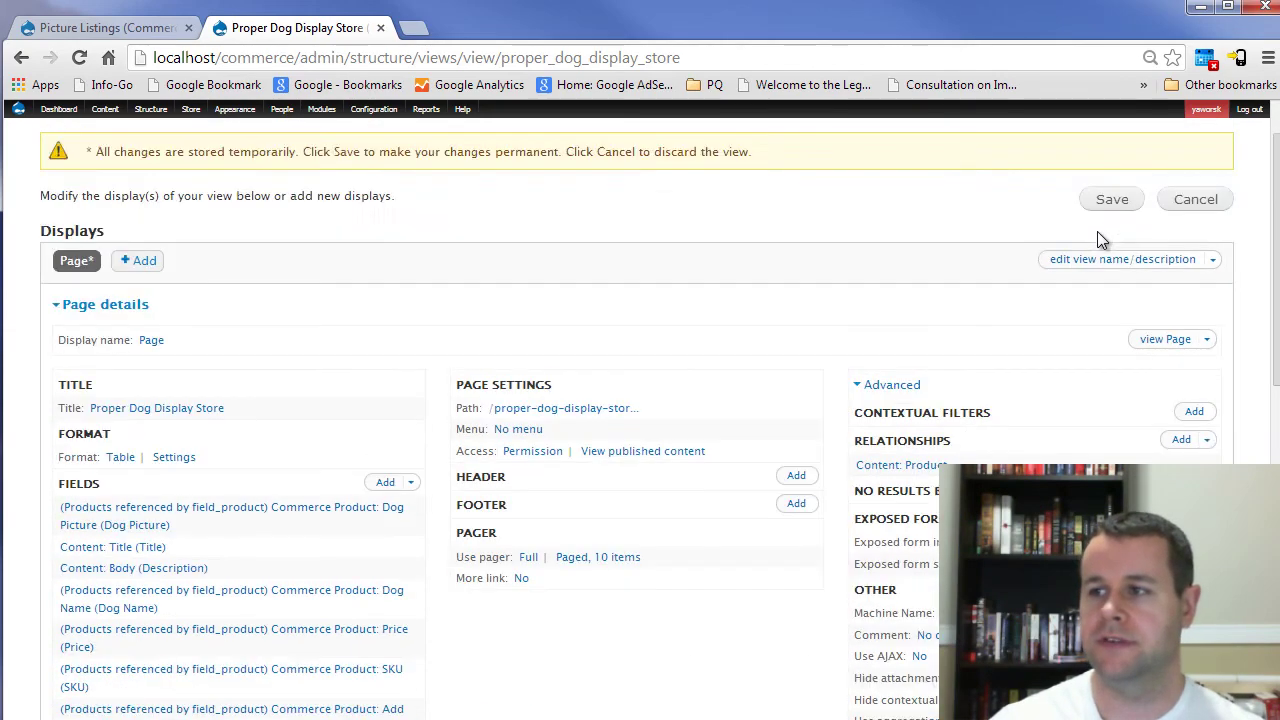
{"action": "left_click", "coordinate": [1108, 279]}
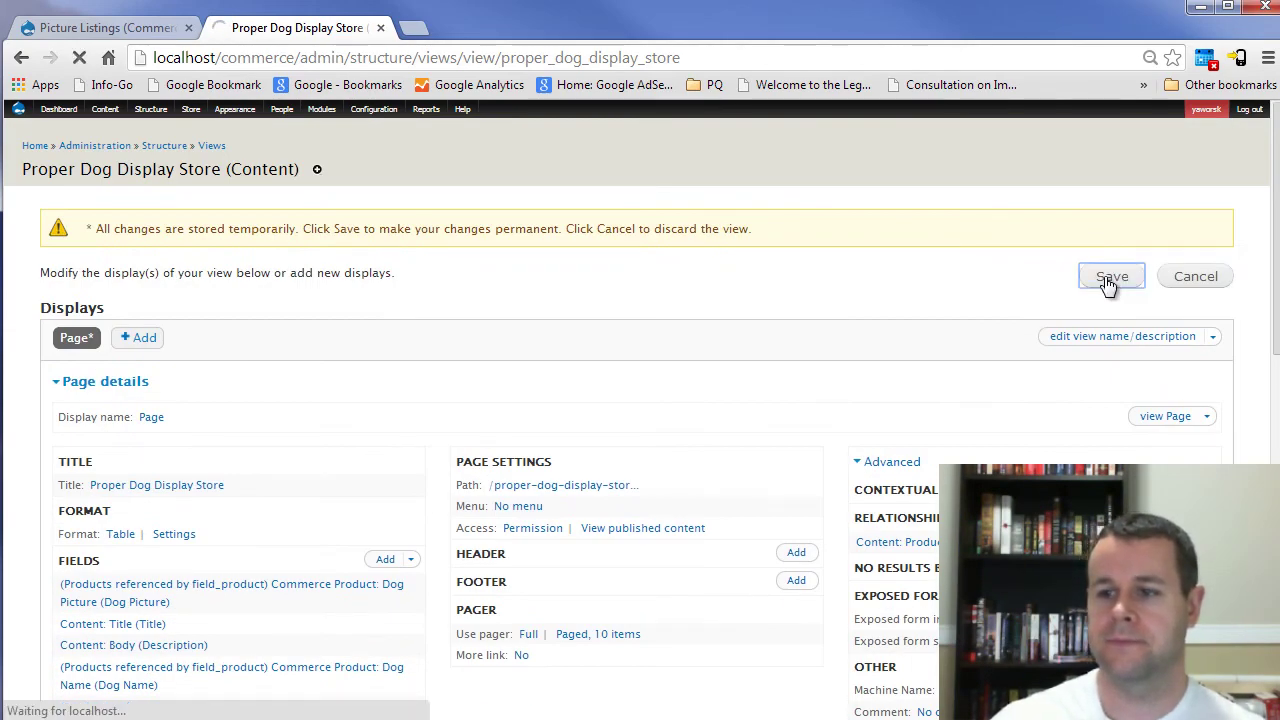
Step: Give the page a normal menu entry titled "Recommended Dog Picture Store" in the Navigation menu and save the view
{"action": "left_click", "coordinate": [529, 524]}
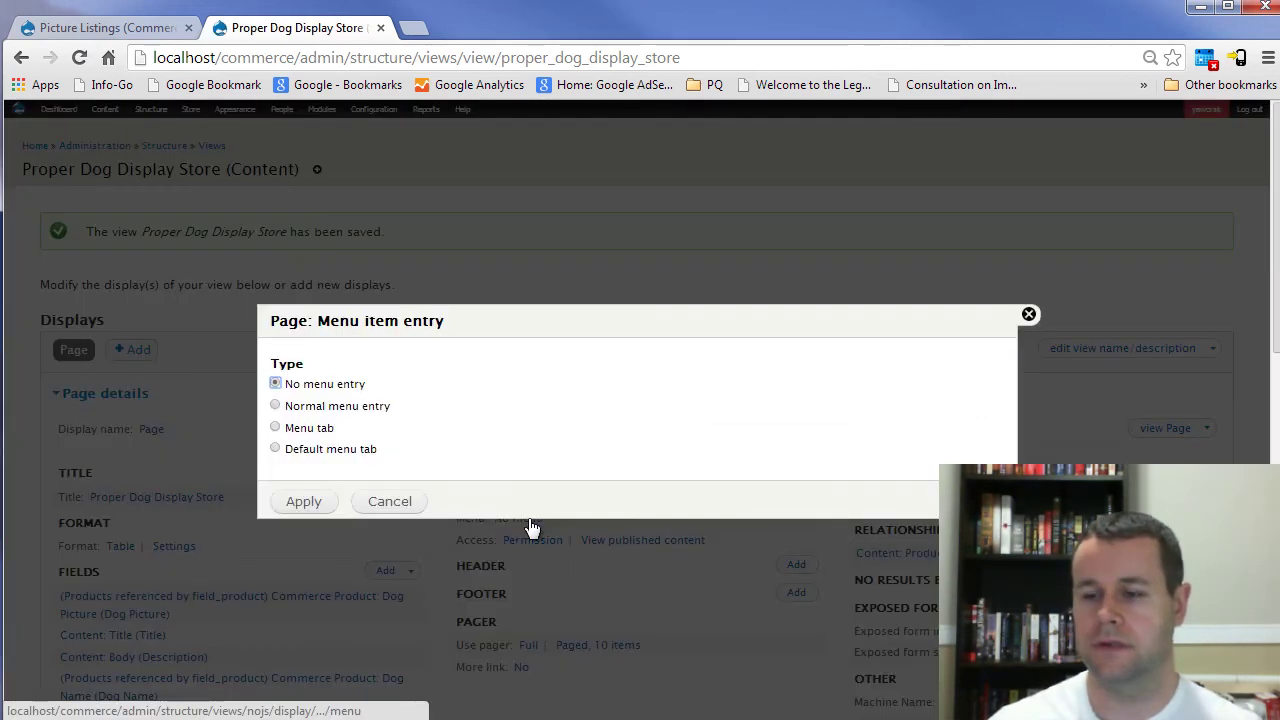
{"action": "left_click", "coordinate": [336, 407]}
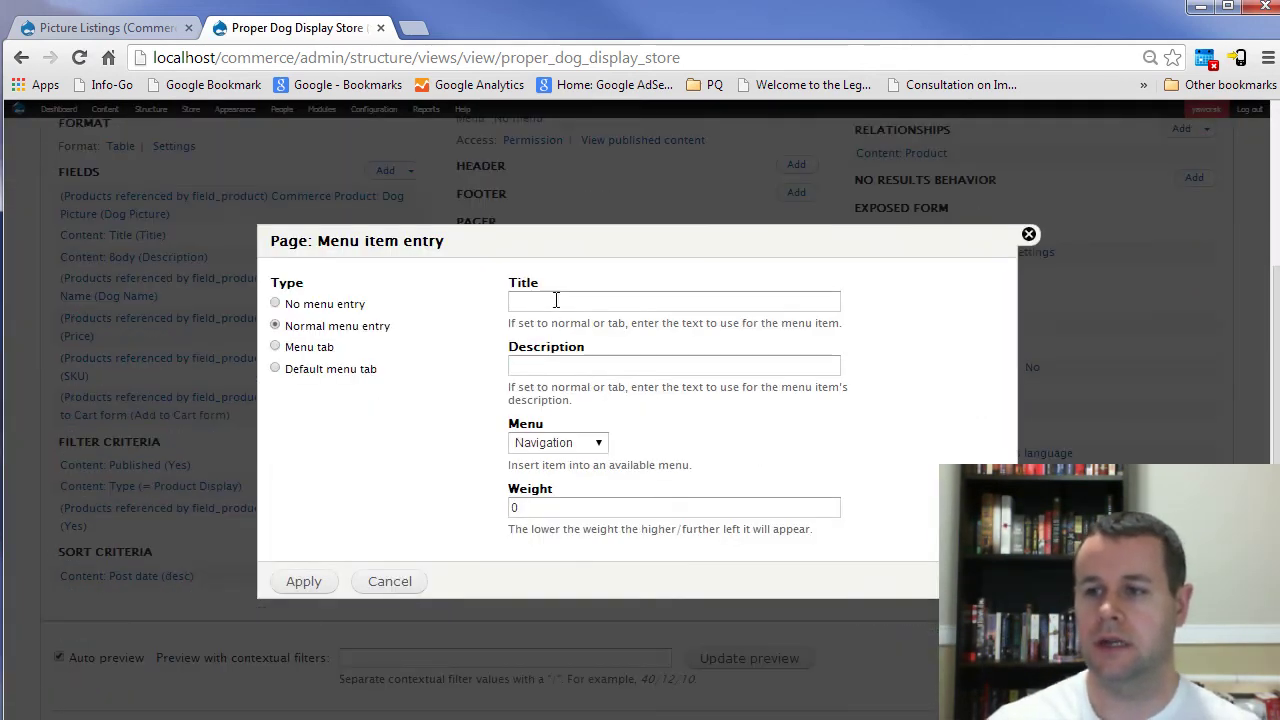
{"action": "left_click", "coordinate": [556, 300]}
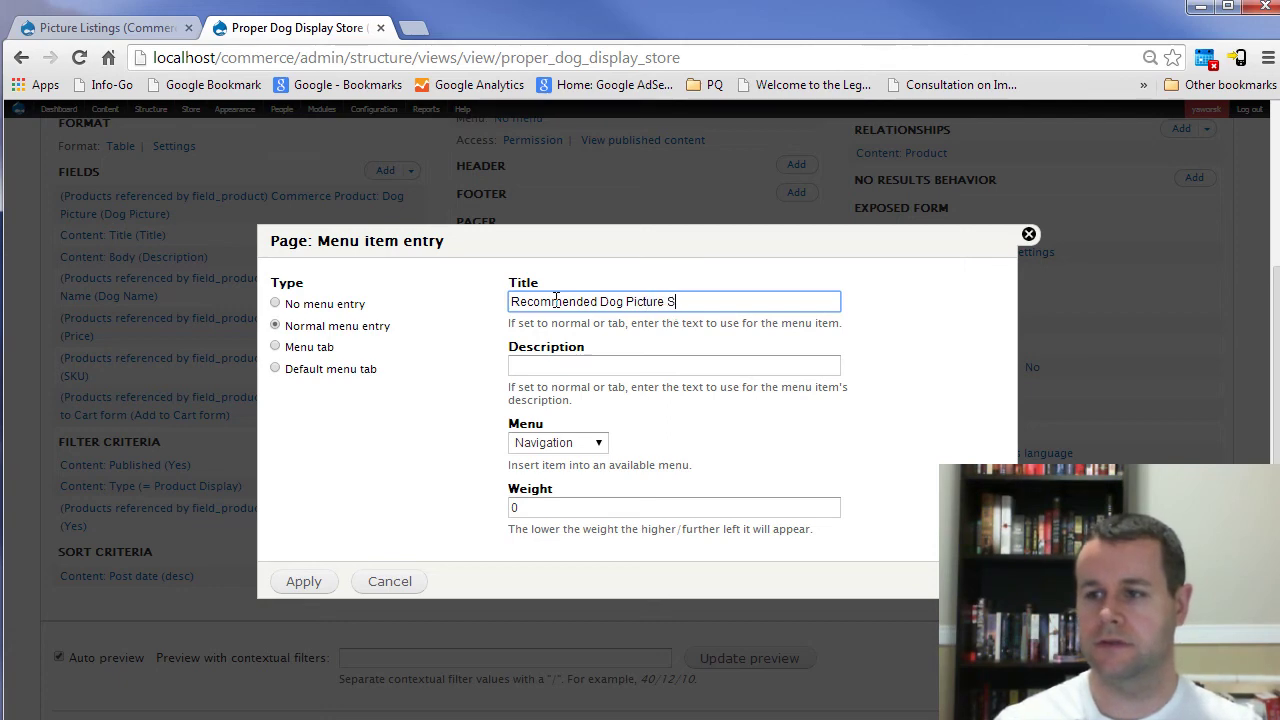
{"action": "left_click", "coordinate": [597, 367]}
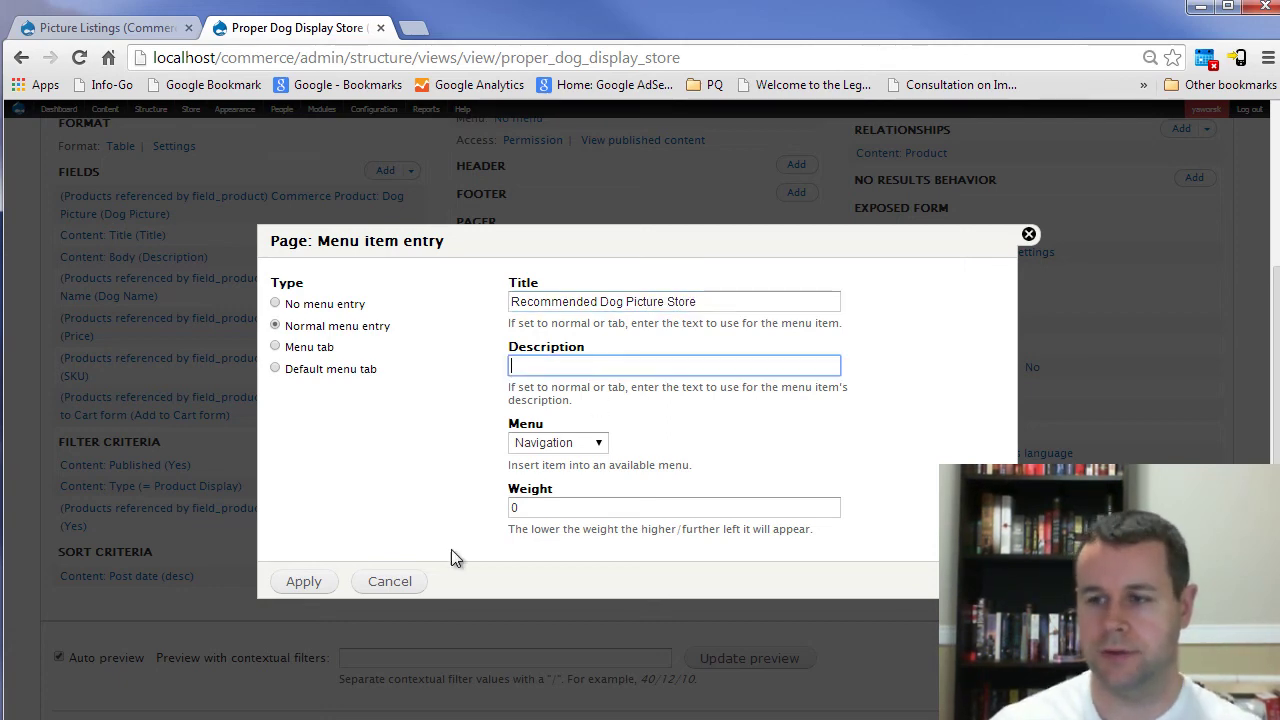
{"action": "left_click", "coordinate": [312, 580]}
{"action": "scroll", "coordinate": [529, 400], "scroll_direction": "up", "scroll_amount": 2}
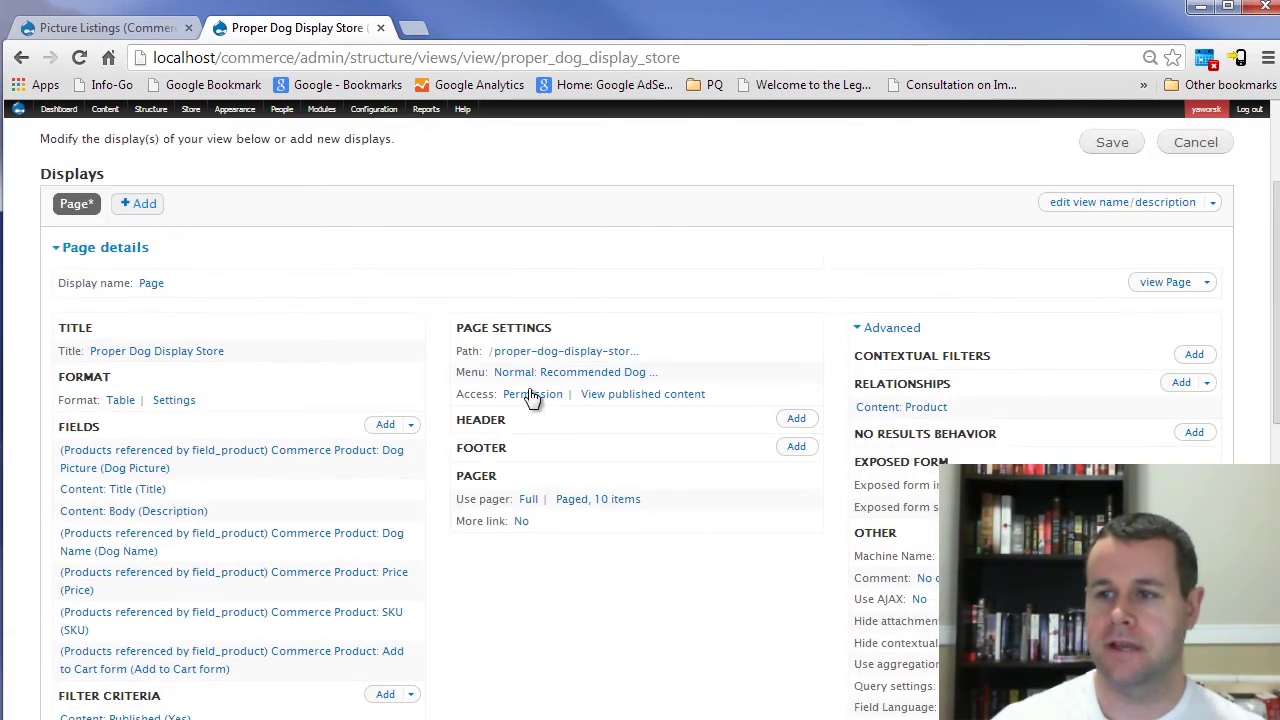
{"action": "scroll", "coordinate": [1018, 433], "scroll_direction": "up", "scroll_amount": 1}
{"action": "left_click", "coordinate": [1110, 256]}
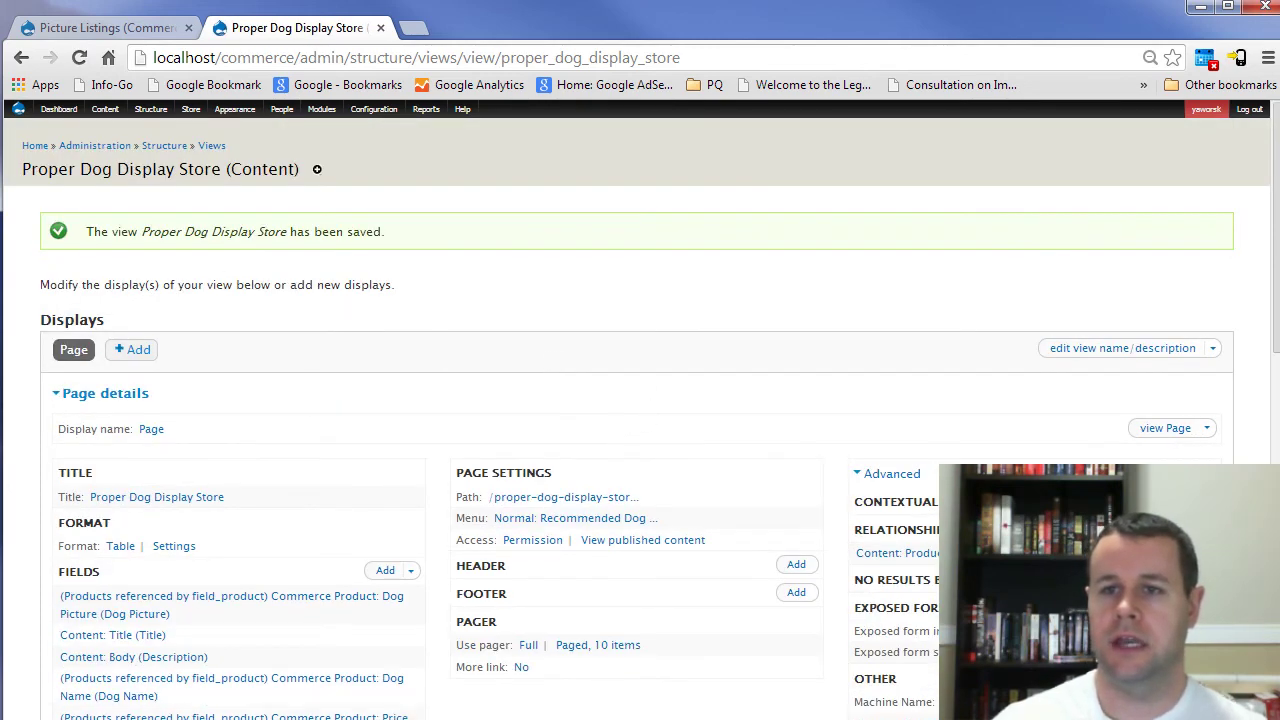
Step: Visit the Recommended Dog Picture Store page from the site's home page and inspect the product display behind the Susie with Toys title
{"action": "left_click", "coordinate": [38, 146]}
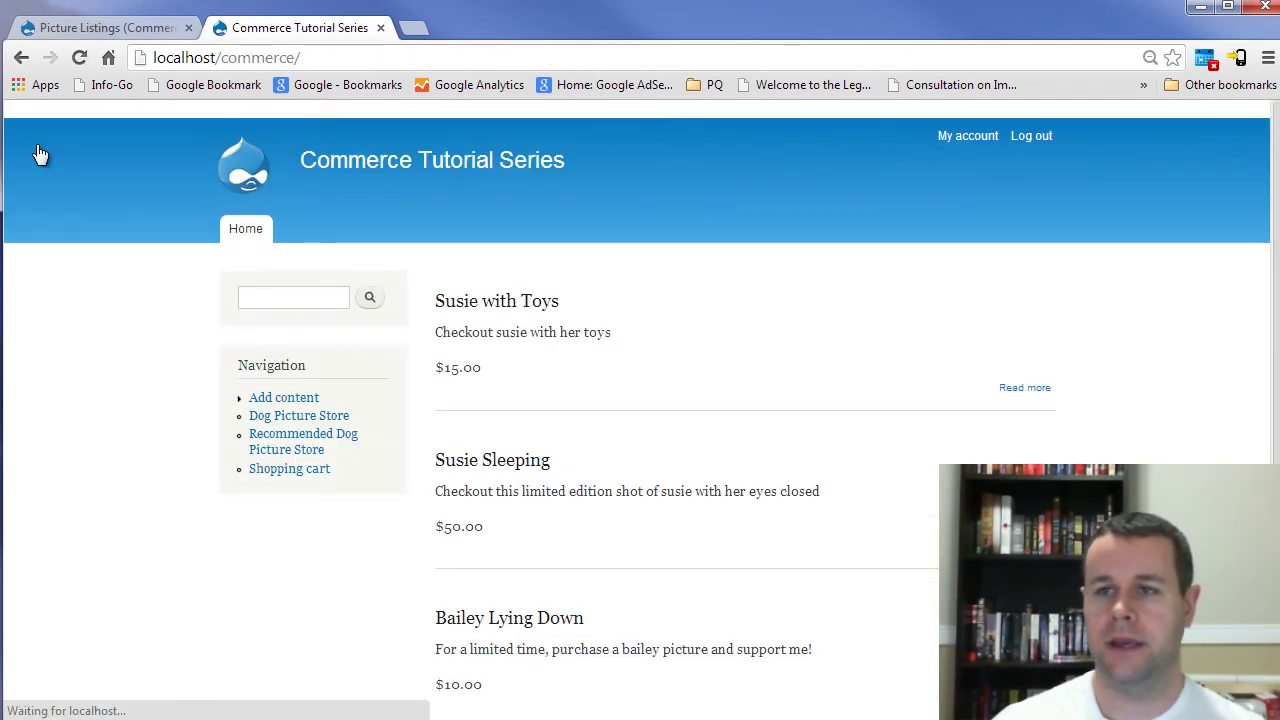
{"action": "left_click", "coordinate": [302, 449]}
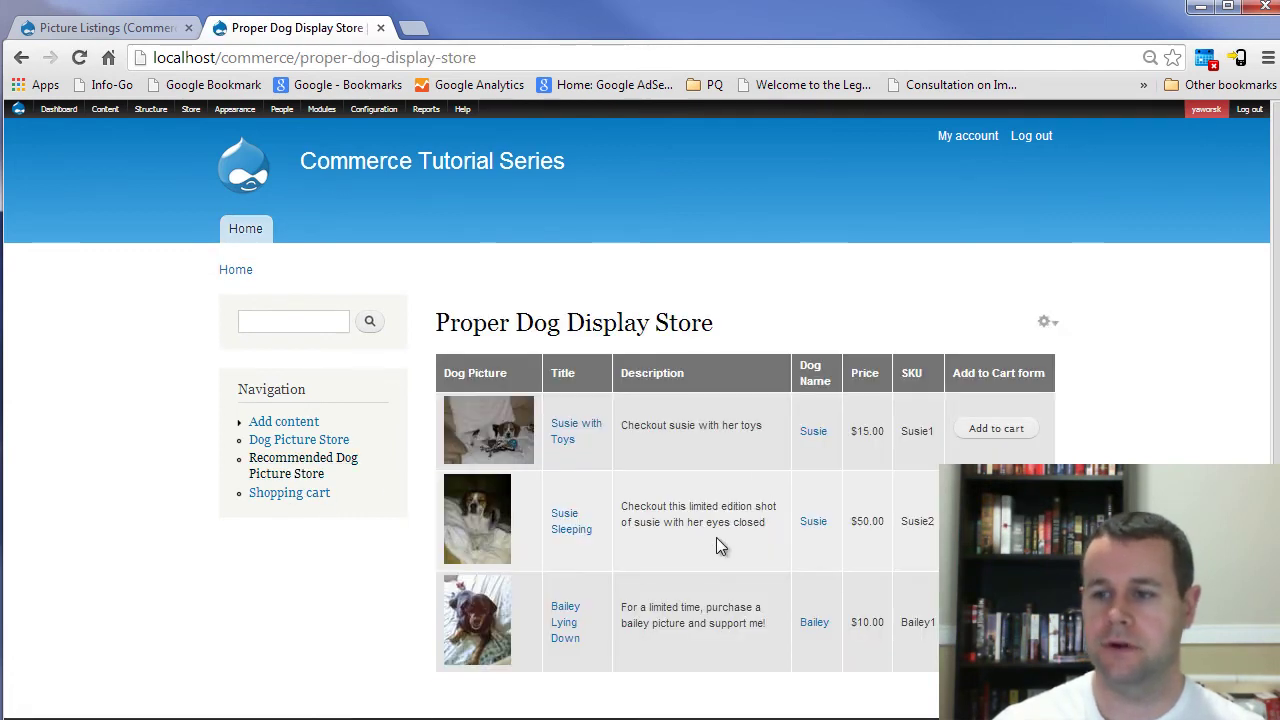
{"action": "left_click", "coordinate": [578, 428]}
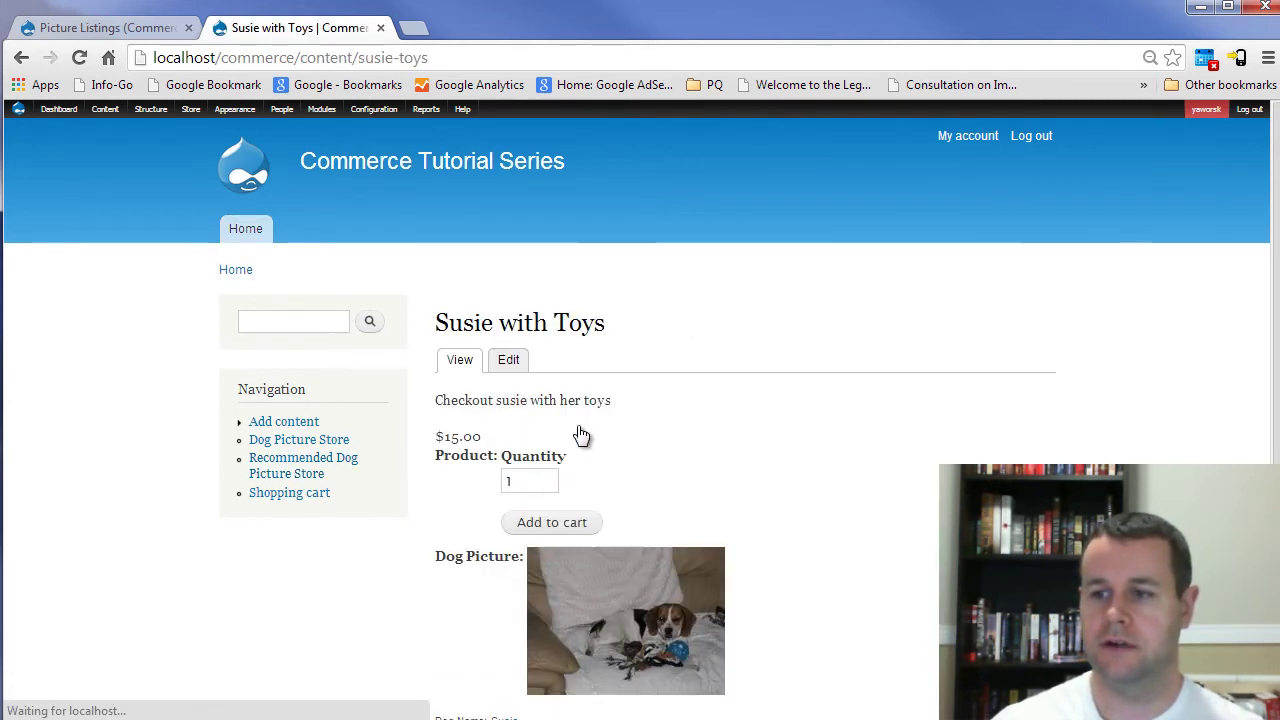
{"action": "scroll", "coordinate": [791, 266], "scroll_direction": "down", "scroll_amount": 1}
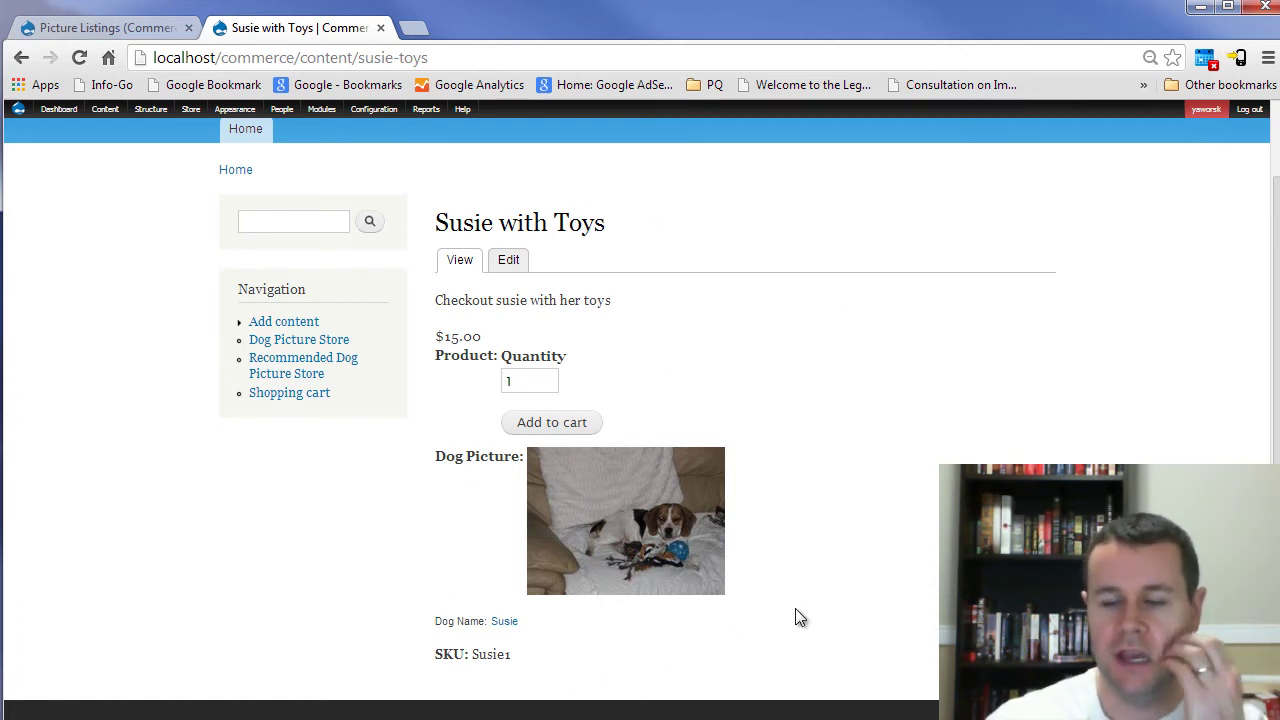
{"action": "key", "text": "alt+Left"}
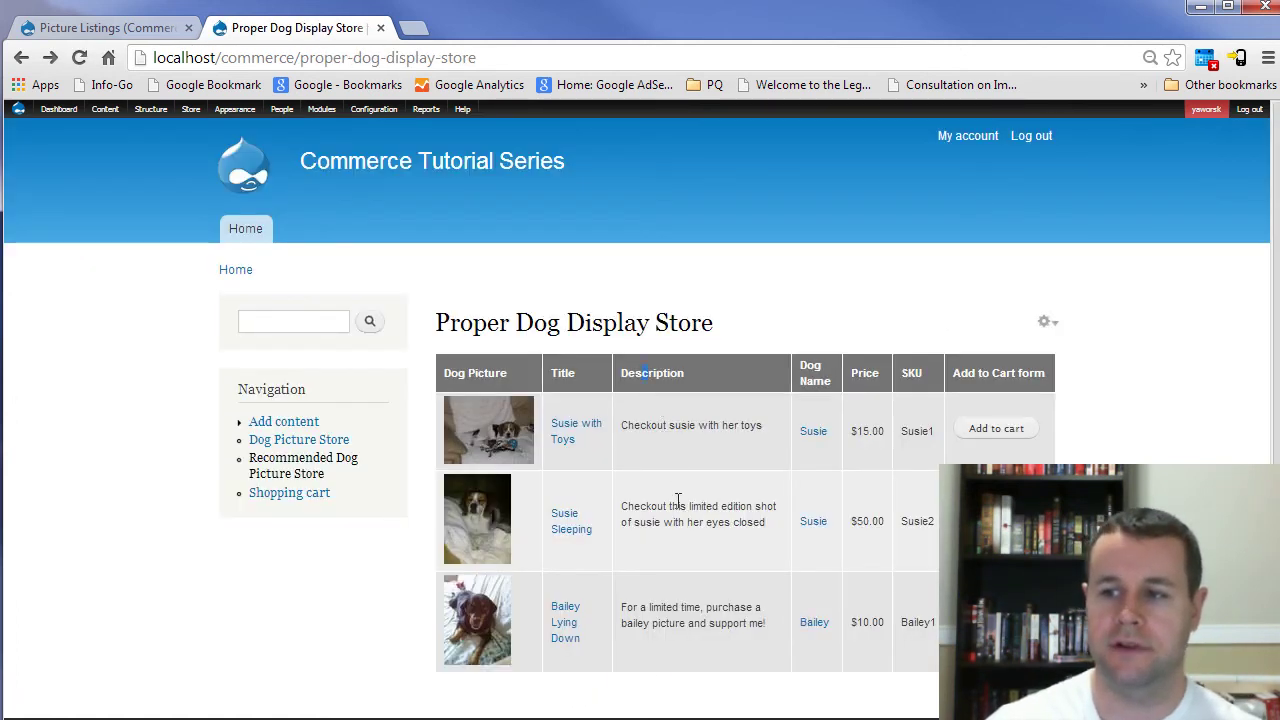
Step: Check which page the Susie with Toys picture links to and return to the store table
{"action": "left_click_drag", "start_coordinate": [644, 372], "coordinate": [677, 586]}
{"action": "left_click", "coordinate": [672, 489]}
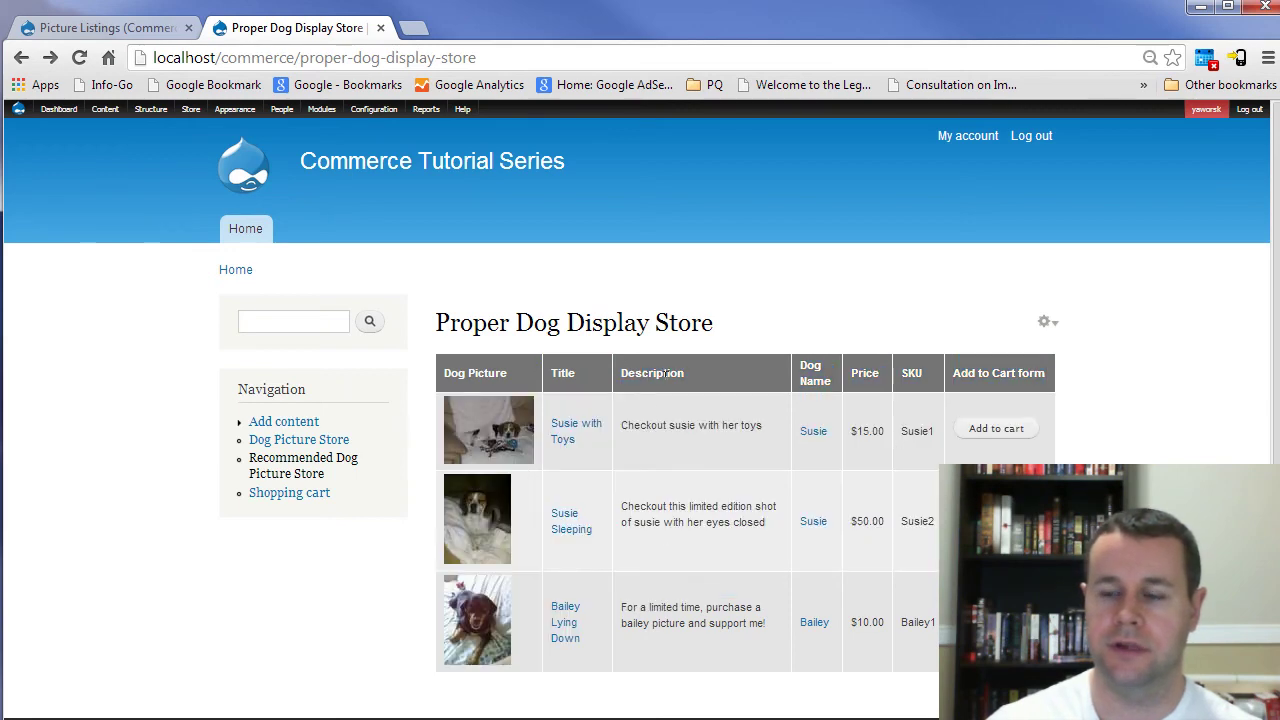
{"action": "left_click", "coordinate": [489, 443]}
{"action": "scroll", "coordinate": [603, 481], "scroll_direction": "down", "scroll_amount": 4}
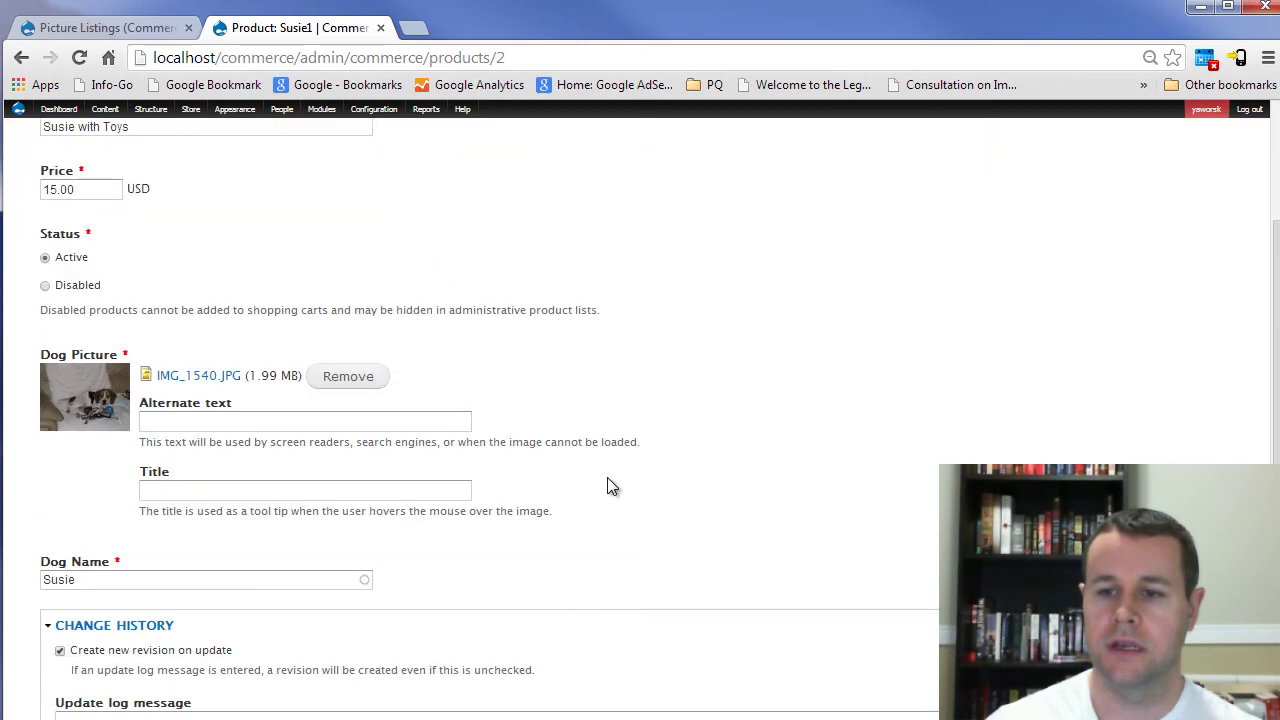
{"action": "scroll", "coordinate": [607, 486], "scroll_direction": "up", "scroll_amount": 4}
{"action": "key", "text": "alt+Left"}
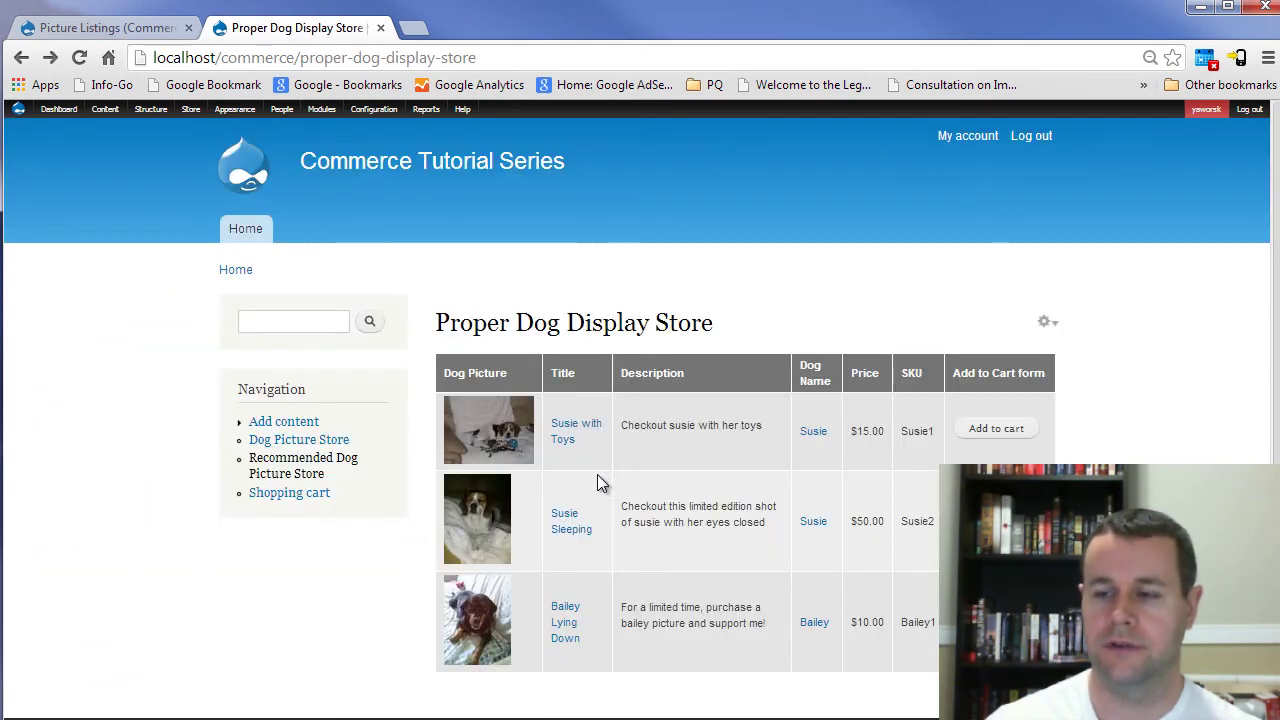
Step: Edit the Proper Dog Display Store view so the Dog Picture field links to Nothing, and save the view
{"action": "left_click", "coordinate": [1048, 330]}
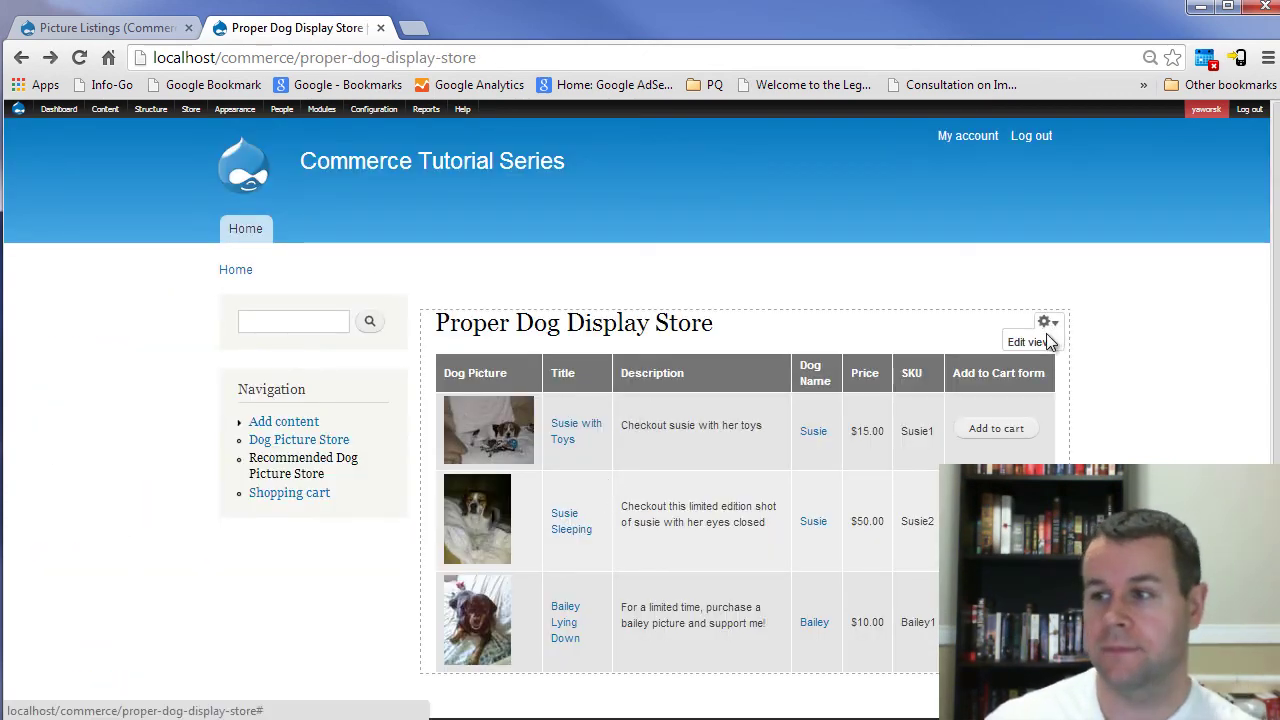
{"action": "left_click", "coordinate": [1040, 338]}
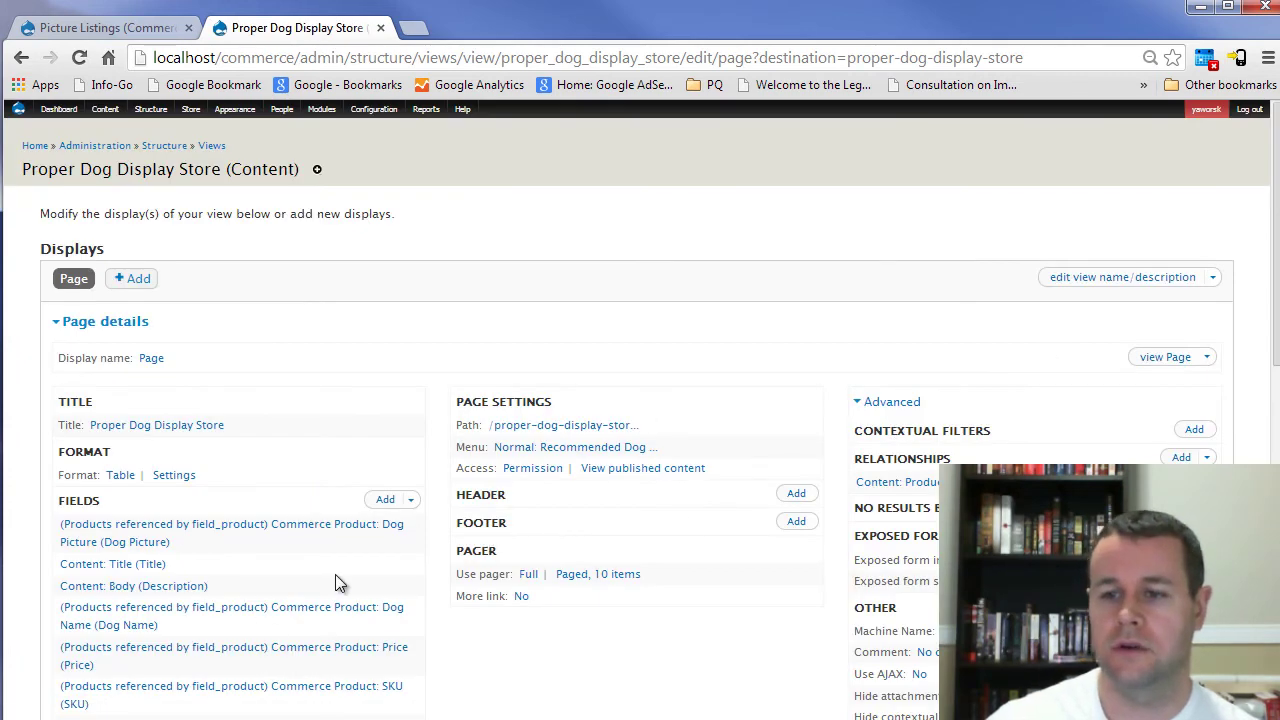
{"action": "scroll", "coordinate": [300, 594], "scroll_direction": "down", "scroll_amount": 2}
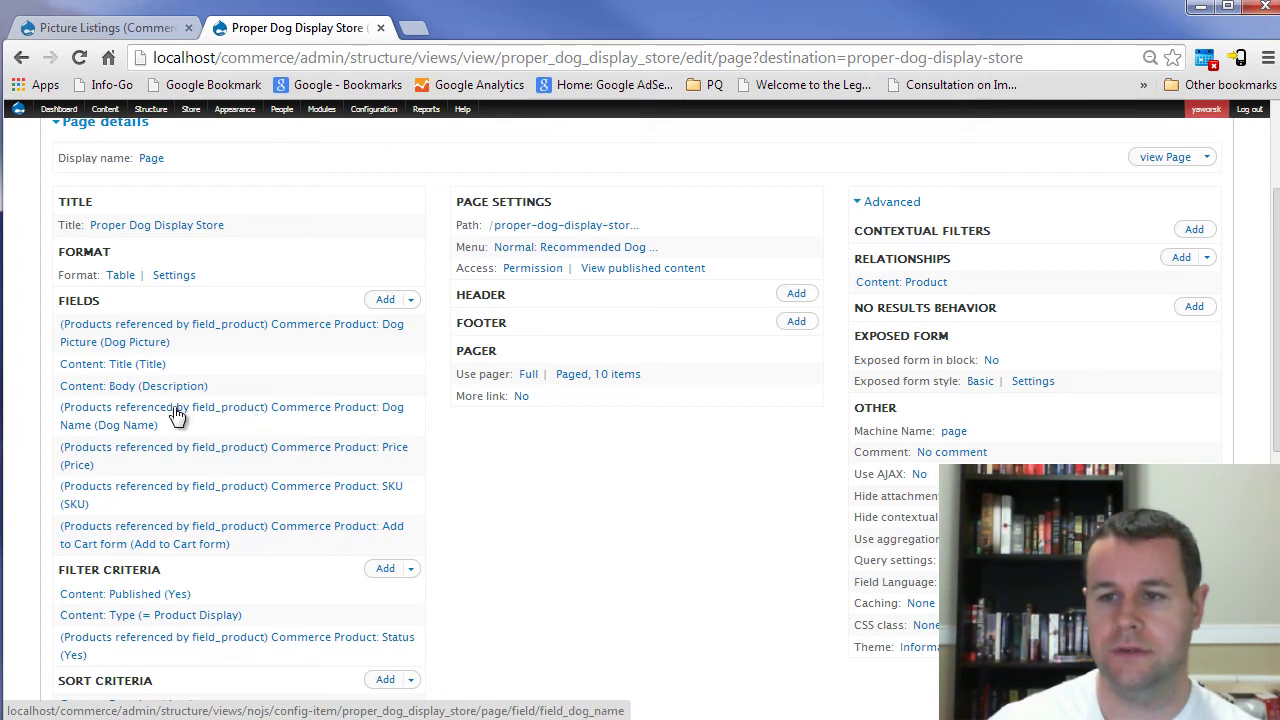
{"action": "left_click", "coordinate": [135, 342]}
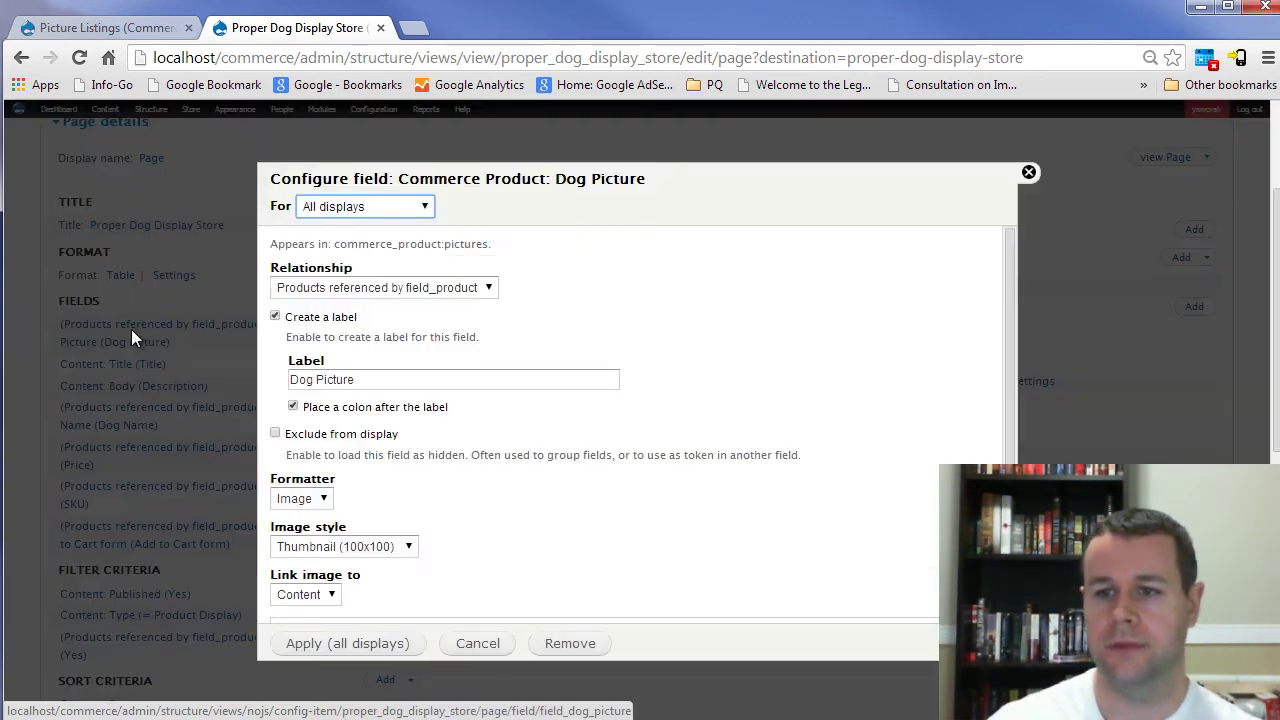
{"action": "left_click", "coordinate": [318, 594]}
{"action": "left_click", "coordinate": [300, 612]}
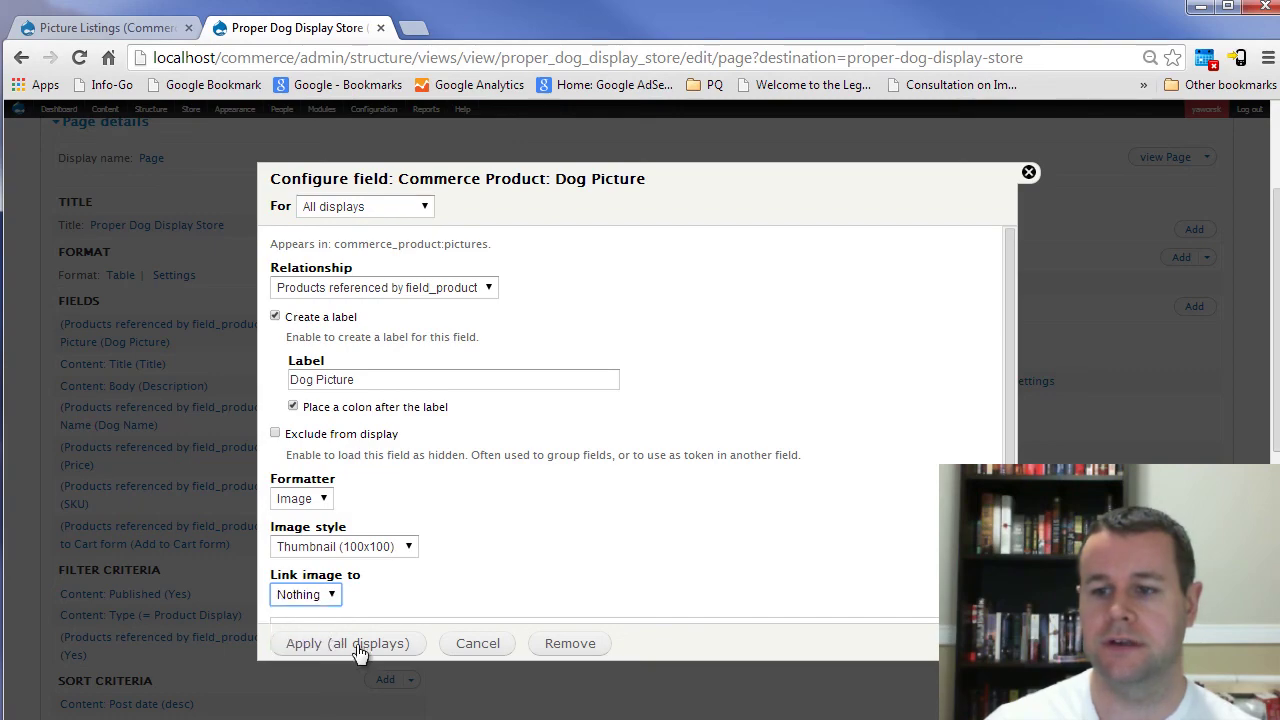
{"action": "left_click", "coordinate": [370, 646]}
{"action": "scroll", "coordinate": [895, 444], "scroll_direction": "up", "scroll_amount": 2}
{"action": "left_click", "coordinate": [1112, 278]}
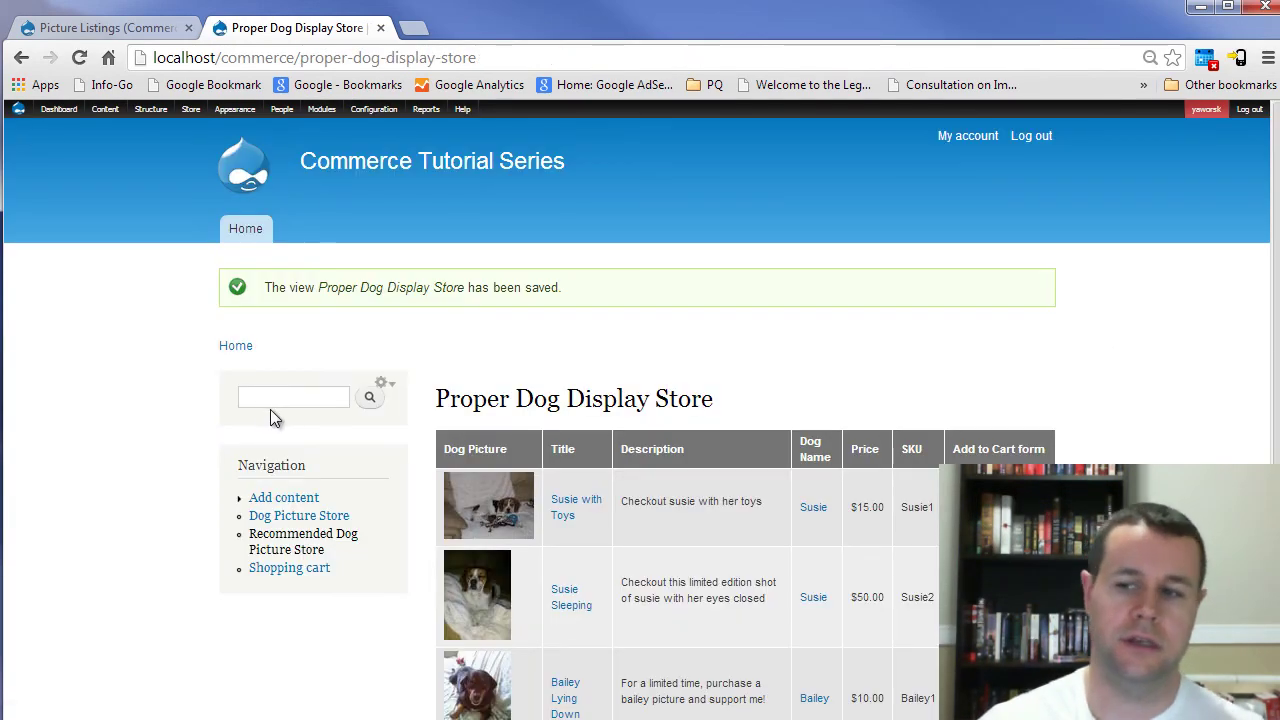
Step: From the Dog Picture Store page, edit the Picture Listings view's Dog Picture field to image style None (original image) and save
{"action": "left_click", "coordinate": [290, 524]}
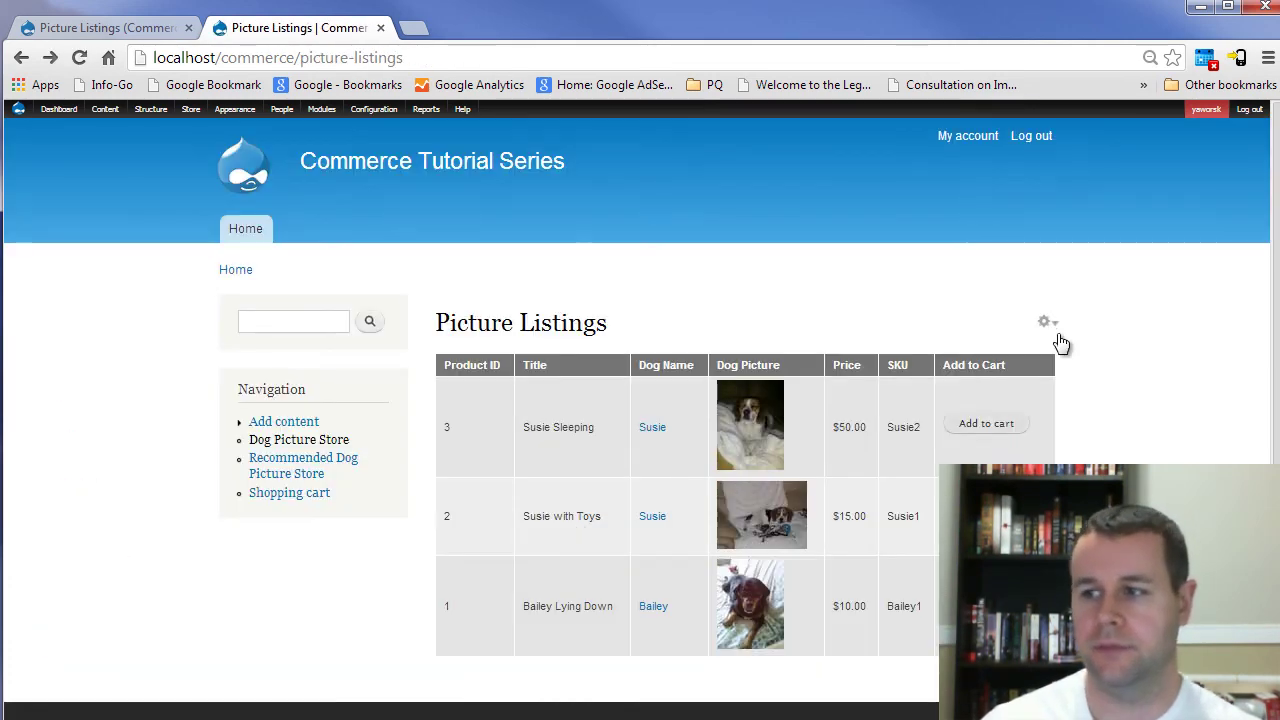
{"action": "left_click", "coordinate": [1047, 322]}
{"action": "left_click", "coordinate": [1040, 346]}
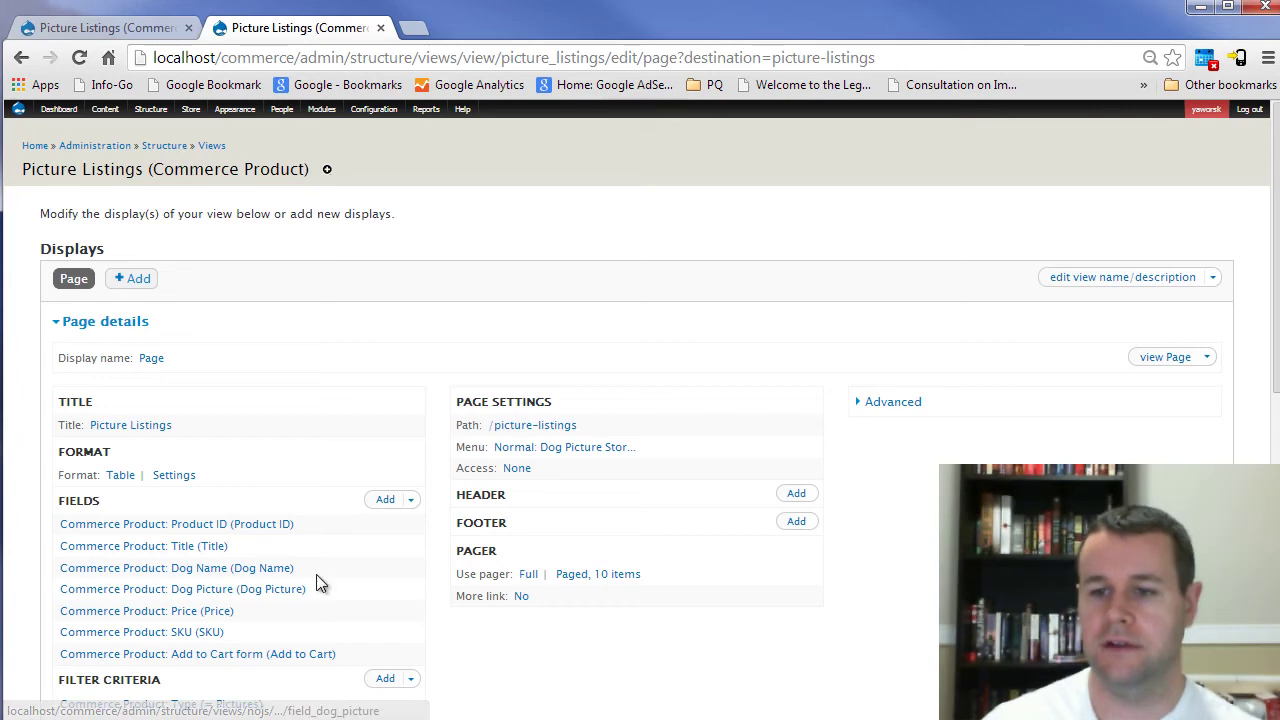
{"action": "left_click", "coordinate": [208, 592]}
{"action": "left_click", "coordinate": [345, 498]}
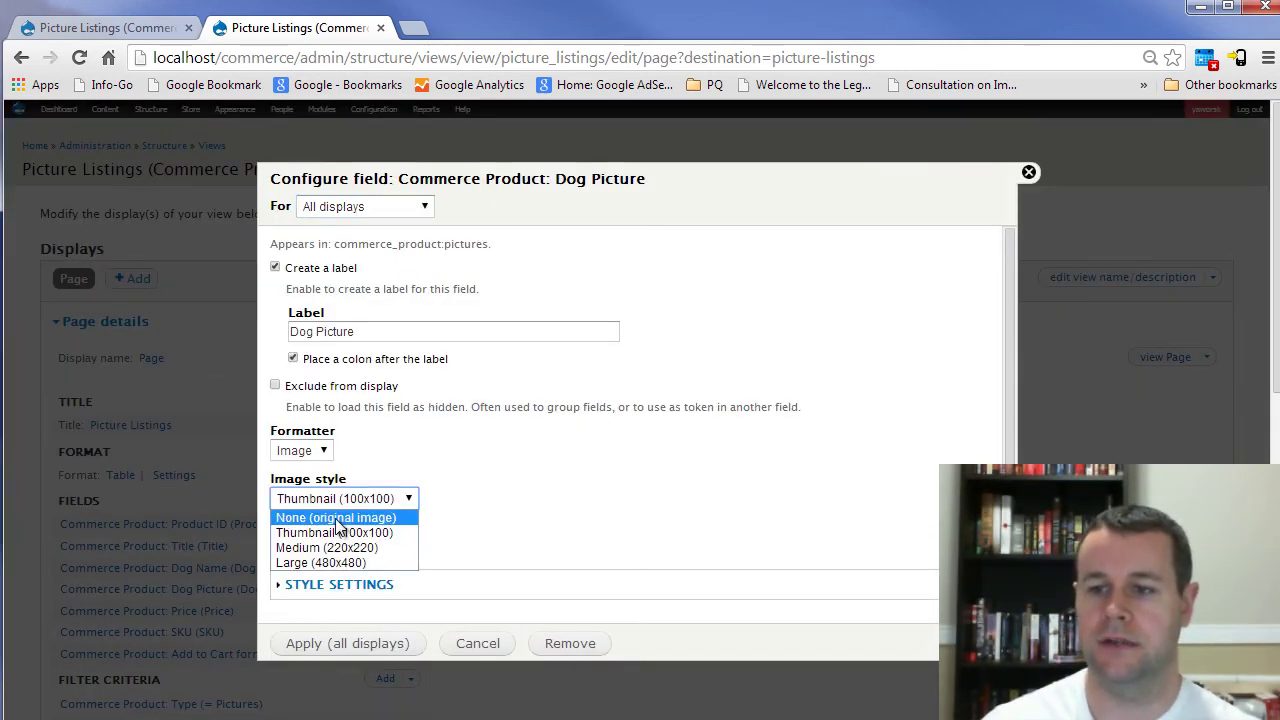
{"action": "left_click", "coordinate": [332, 515]}
{"action": "left_click", "coordinate": [345, 643]}
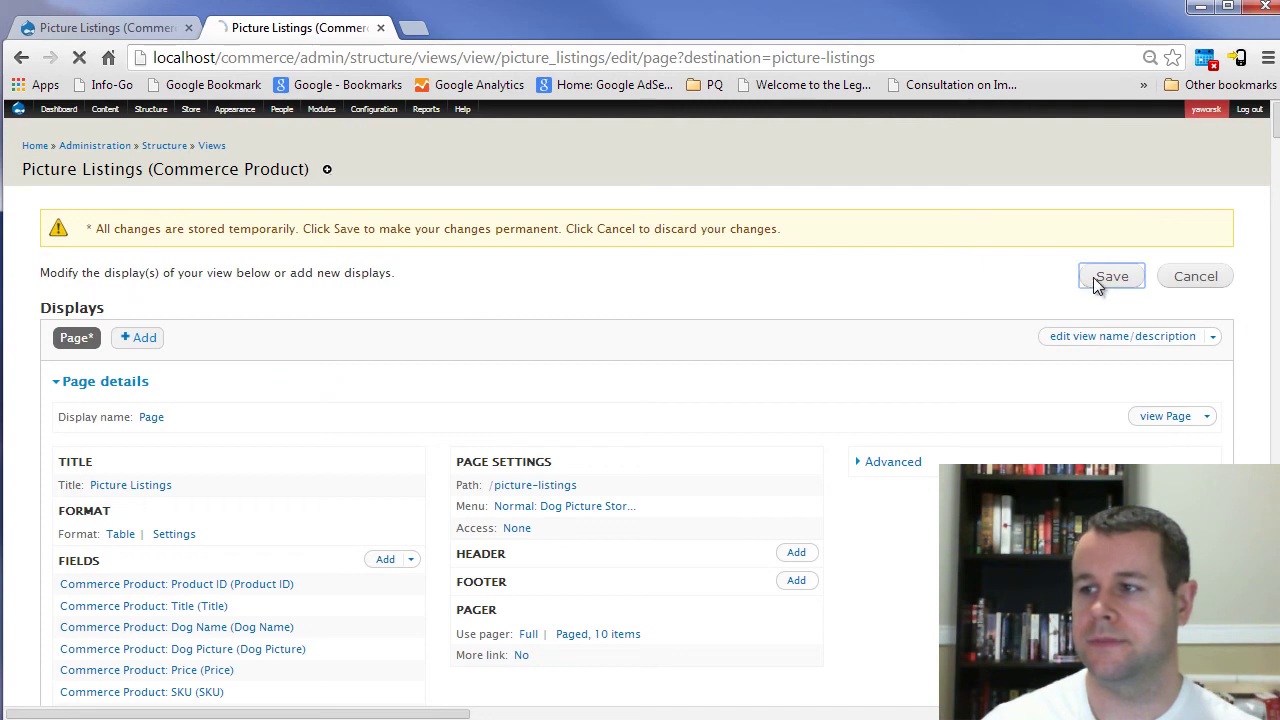
{"action": "left_click", "coordinate": [1104, 281]}
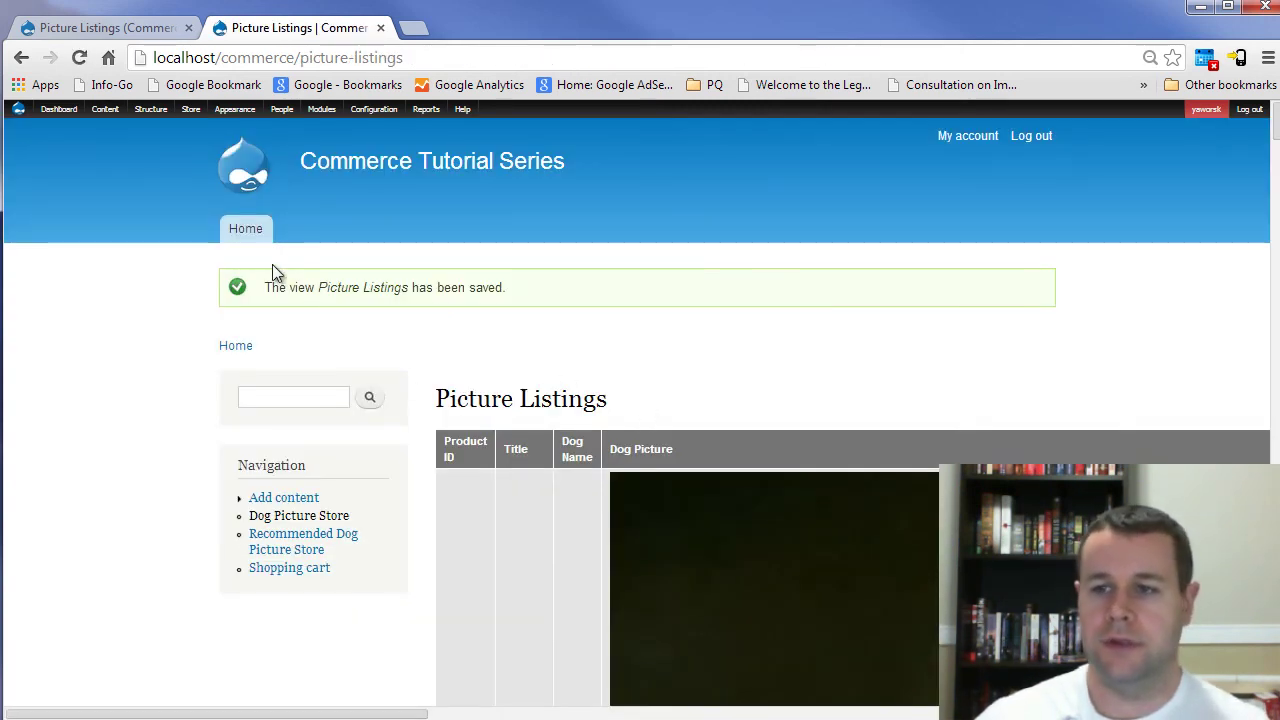
Step: Add Susie with Toys to the cart from the Recommended Dog Picture Store page and view the shopping cart
{"action": "left_click", "coordinate": [336, 542]}
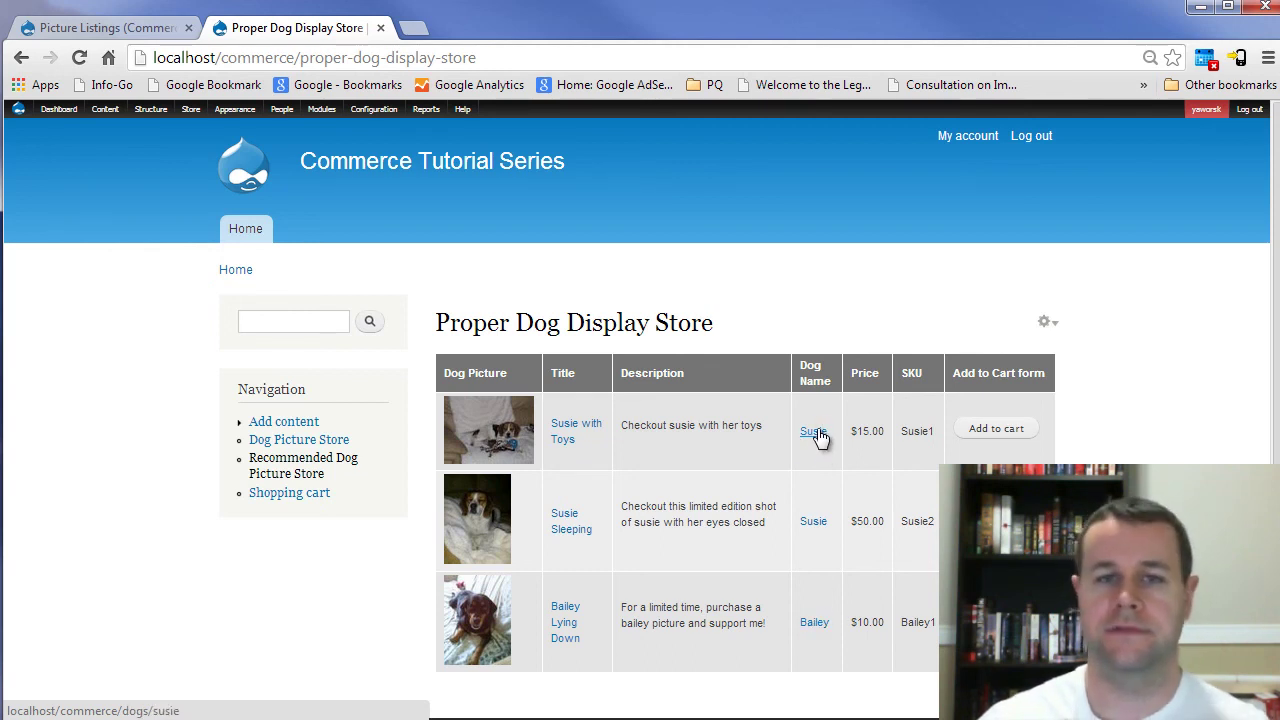
{"action": "left_click", "coordinate": [998, 436]}
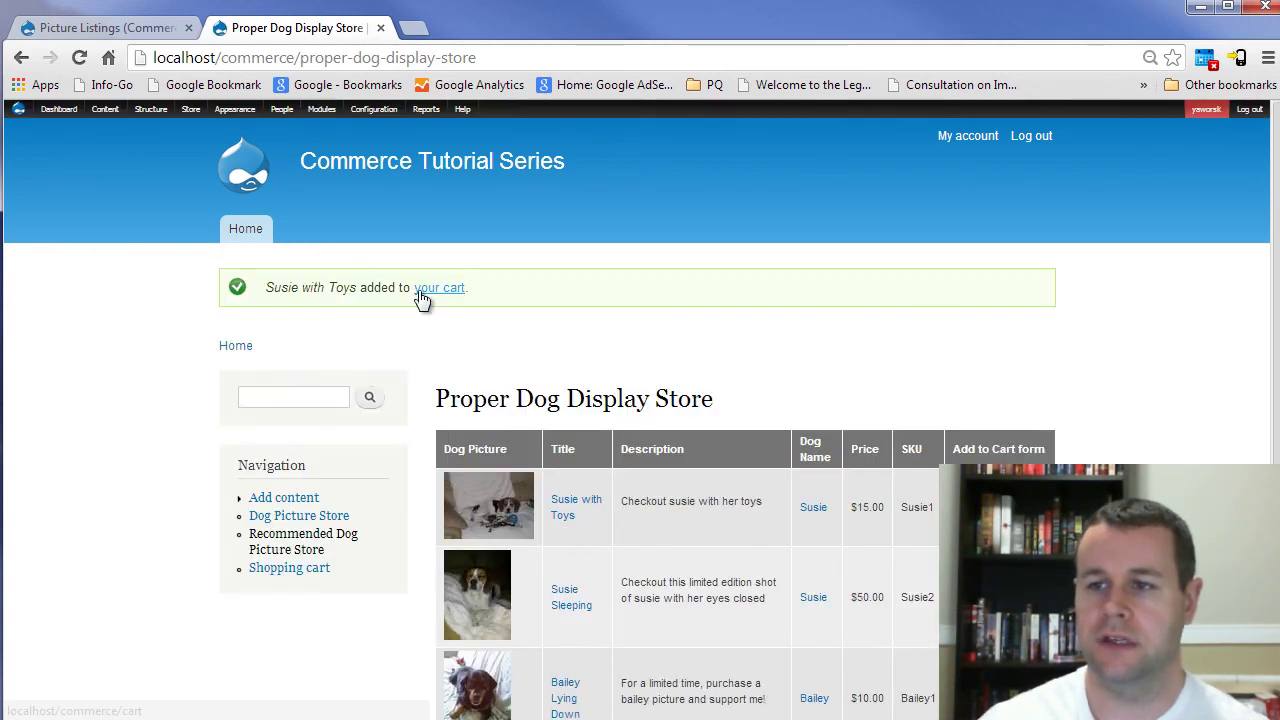
{"action": "left_click", "coordinate": [424, 288]}
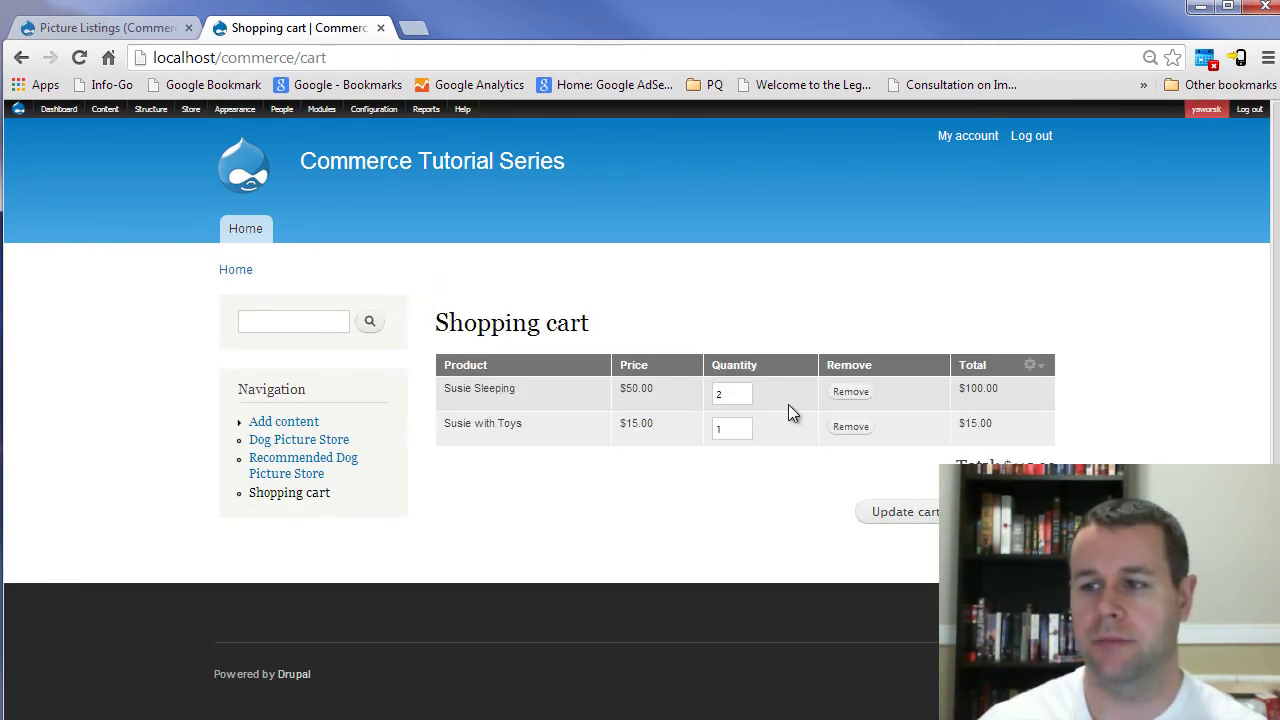